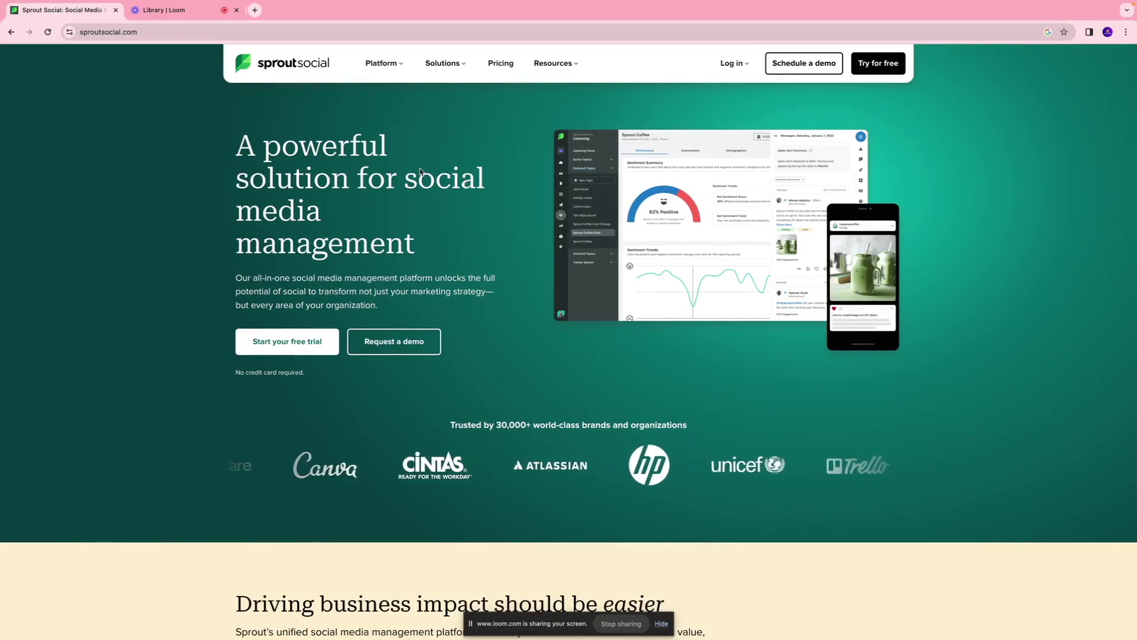
Browse the Engagement, Analytics and Listening feature overviews, ending on the Standard-to-Enterprise pricing plans
{"action": "scroll", "coordinate": [460, 182], "scroll_direction": "down", "scroll_amount": 15}
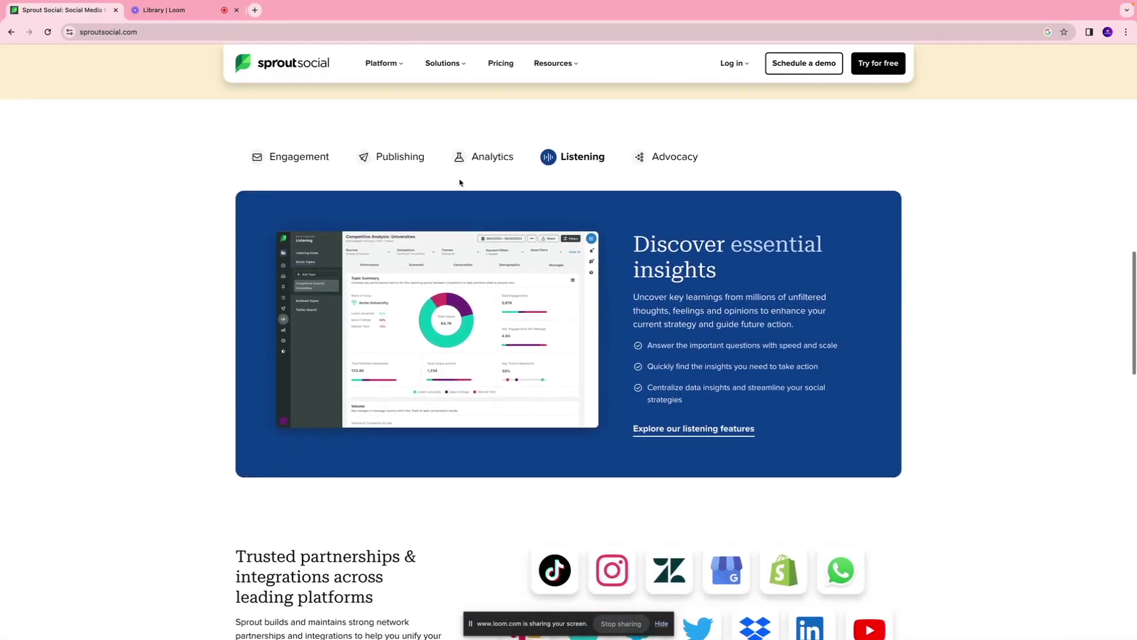
{"action": "left_click", "coordinate": [289, 164]}
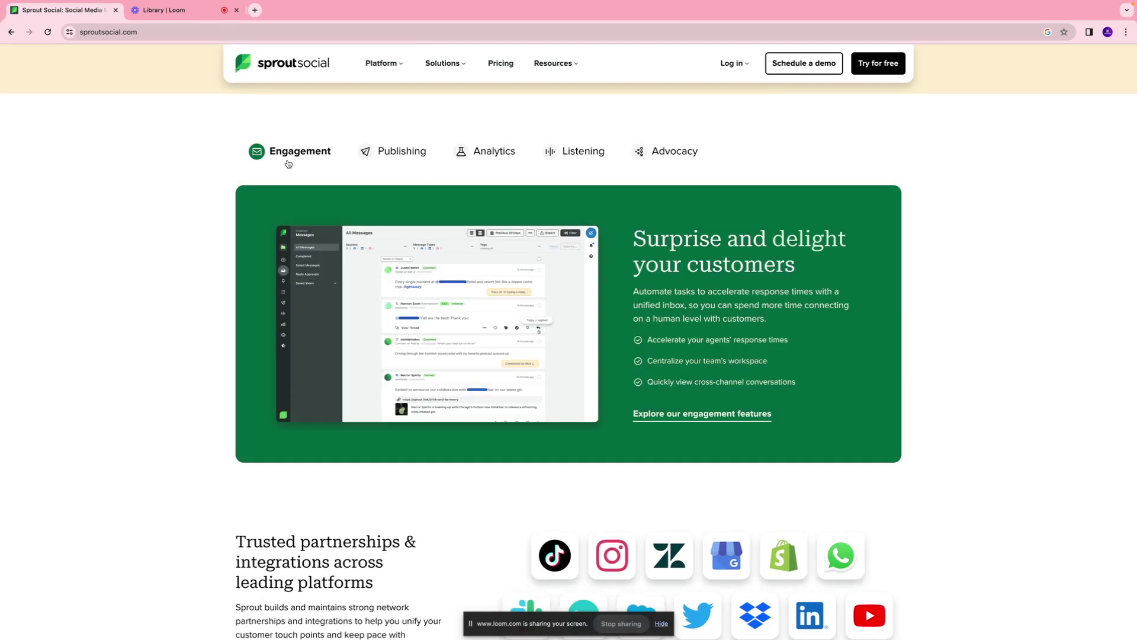
{"action": "left_click", "coordinate": [497, 169]}
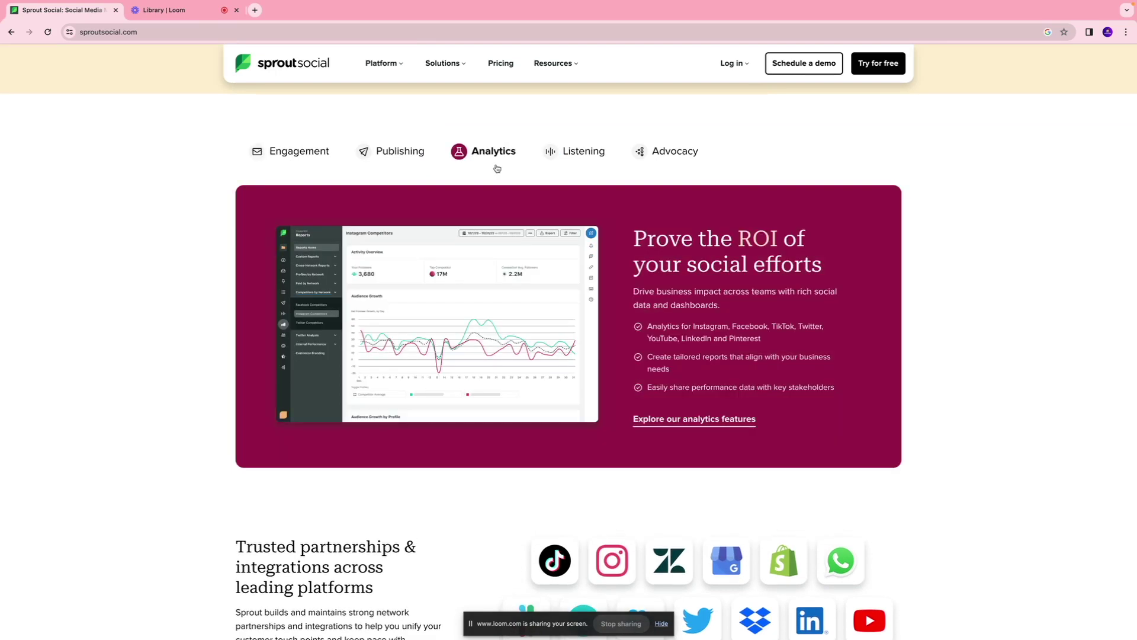
{"action": "left_click", "coordinate": [541, 165]}
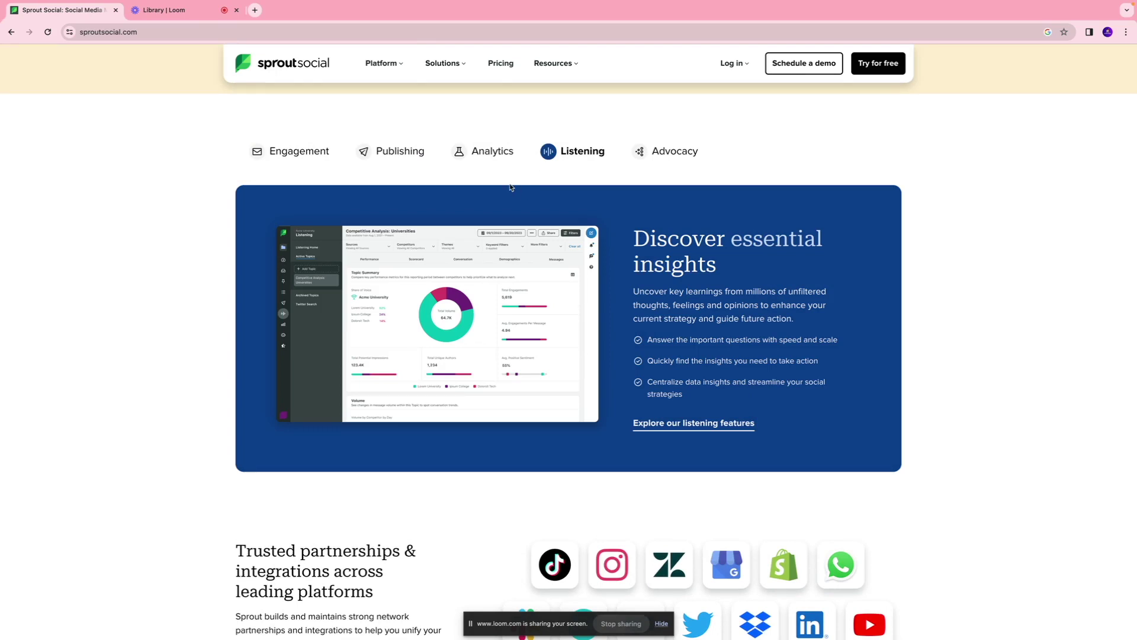
{"action": "scroll", "coordinate": [485, 187], "scroll_direction": "down", "scroll_amount": 12}
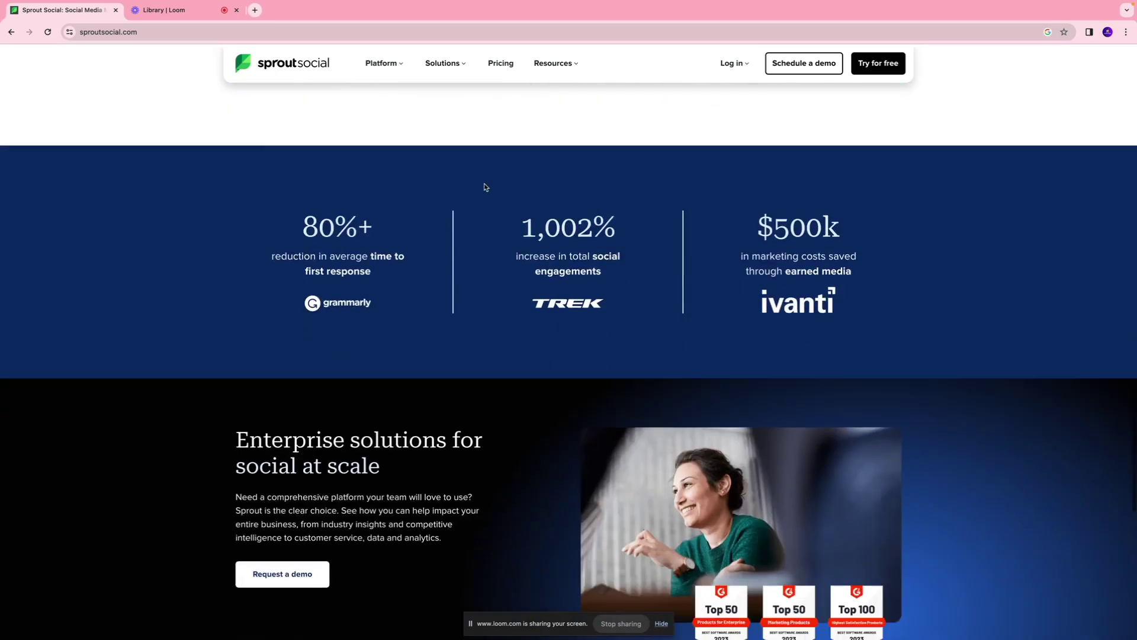
{"action": "scroll", "coordinate": [484, 187], "scroll_direction": "up", "scroll_amount": 10}
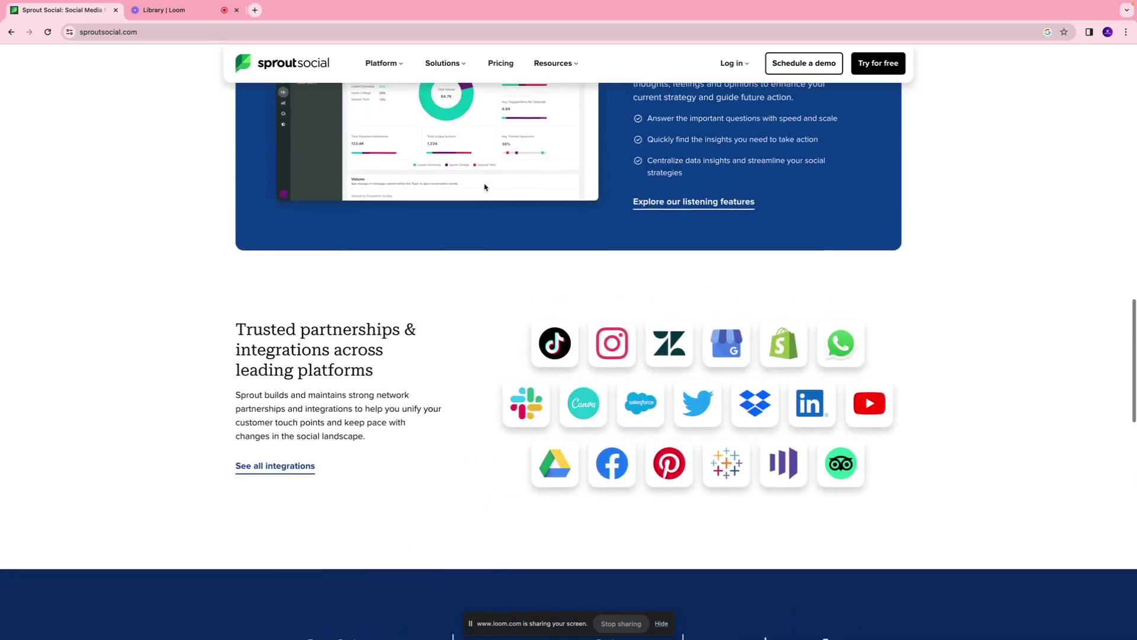
{"action": "scroll", "coordinate": [485, 187], "scroll_direction": "up", "scroll_amount": 10}
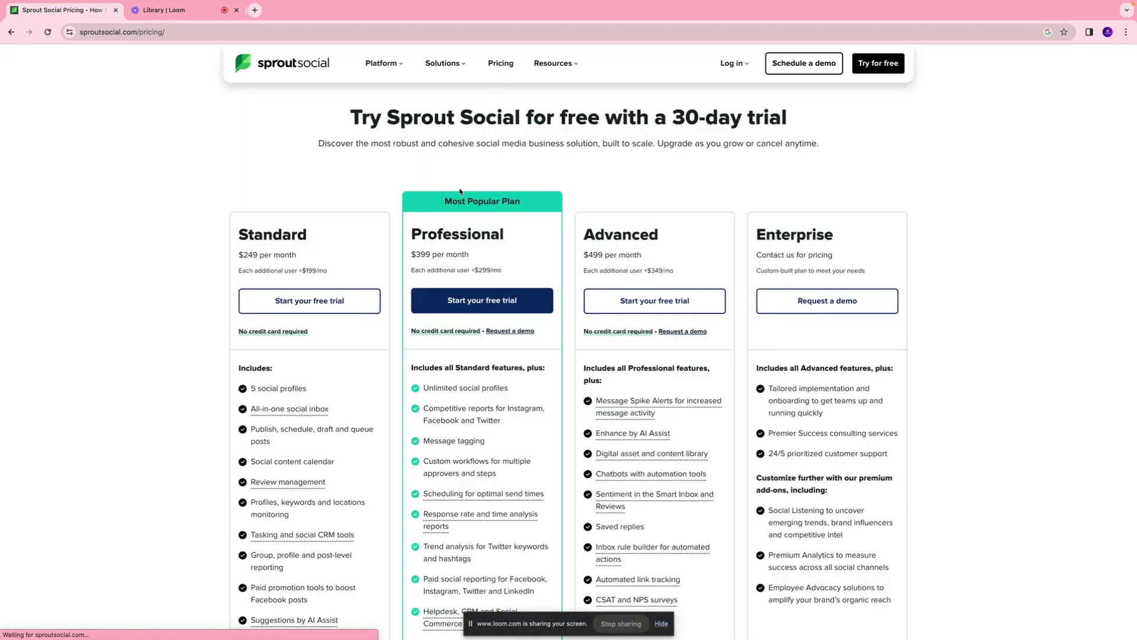
{"action": "scroll", "coordinate": [435, 192], "scroll_direction": "down", "scroll_amount": 1}
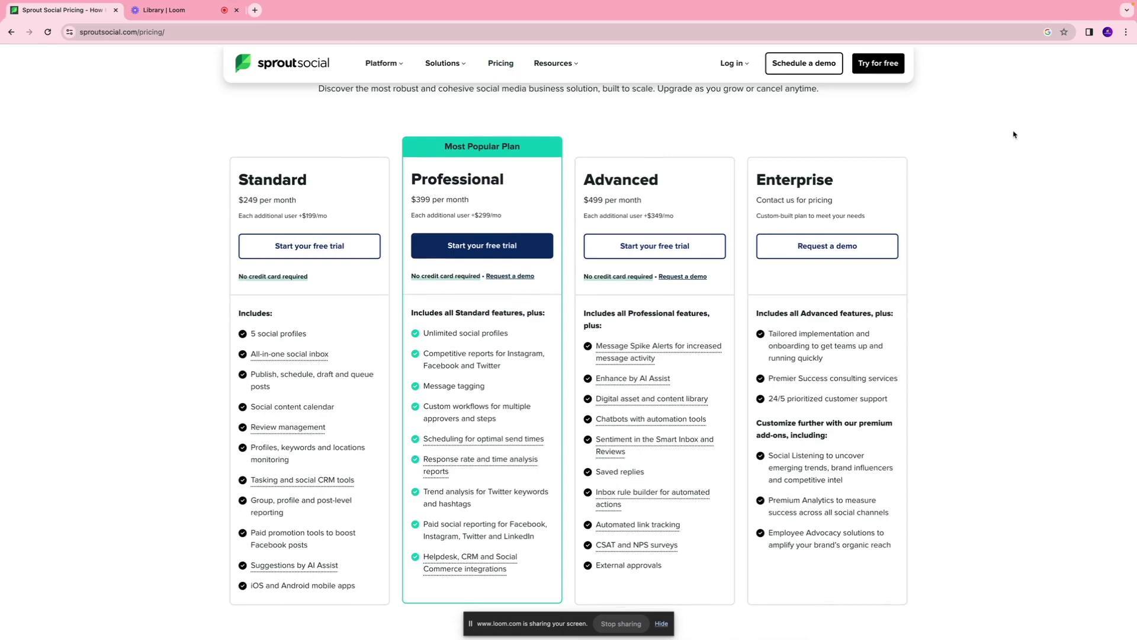
Start the 30-day free trial and choose LinkedIn Page as the first profile to connect
{"action": "left_click", "coordinate": [880, 65]}
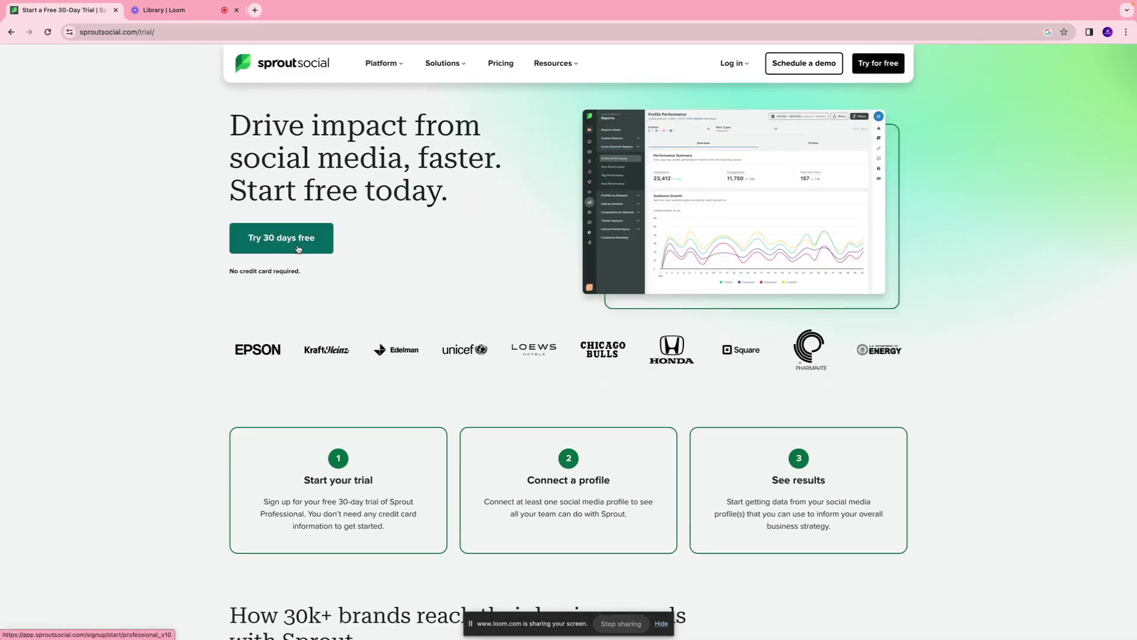
{"action": "left_click", "coordinate": [295, 246]}
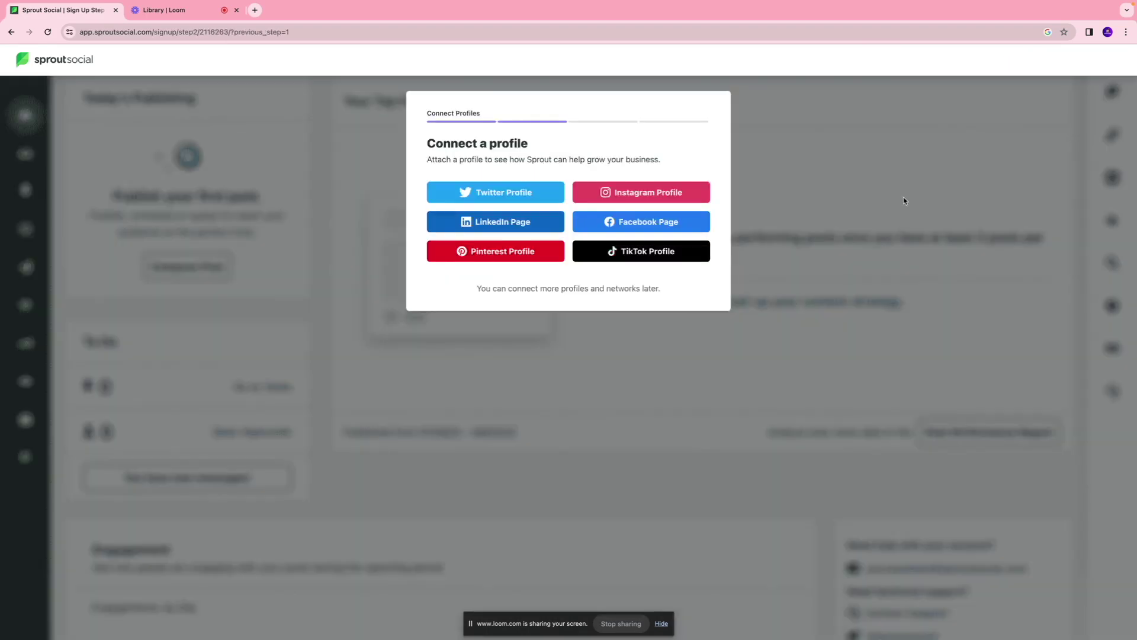
{"action": "left_click", "coordinate": [479, 224]}
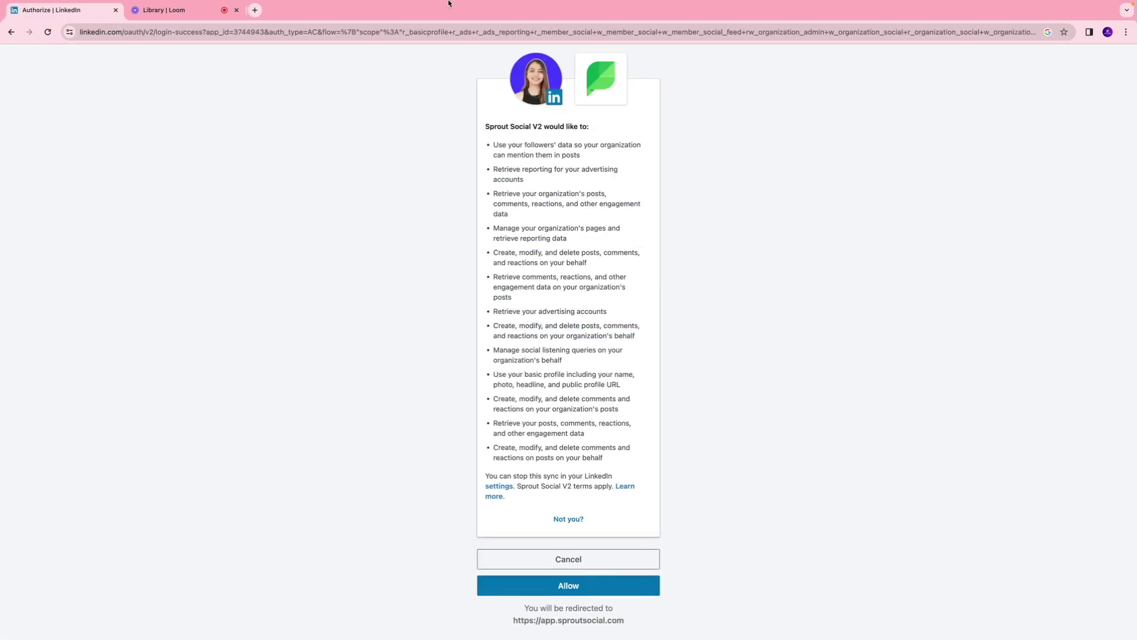
Allow Sprout Social V2 access to the LinkedIn account
{"action": "left_click", "coordinate": [584, 587]}
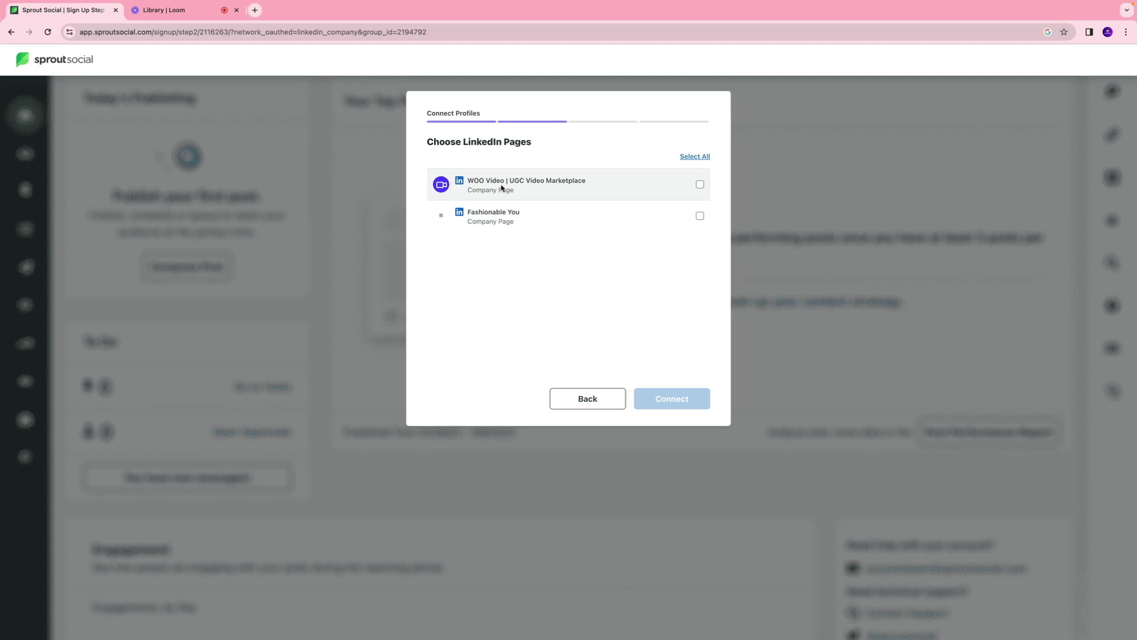
Connect the WOO Video | UGC Video Marketplace page and complete the Where do you work form
{"action": "left_click", "coordinate": [699, 185]}
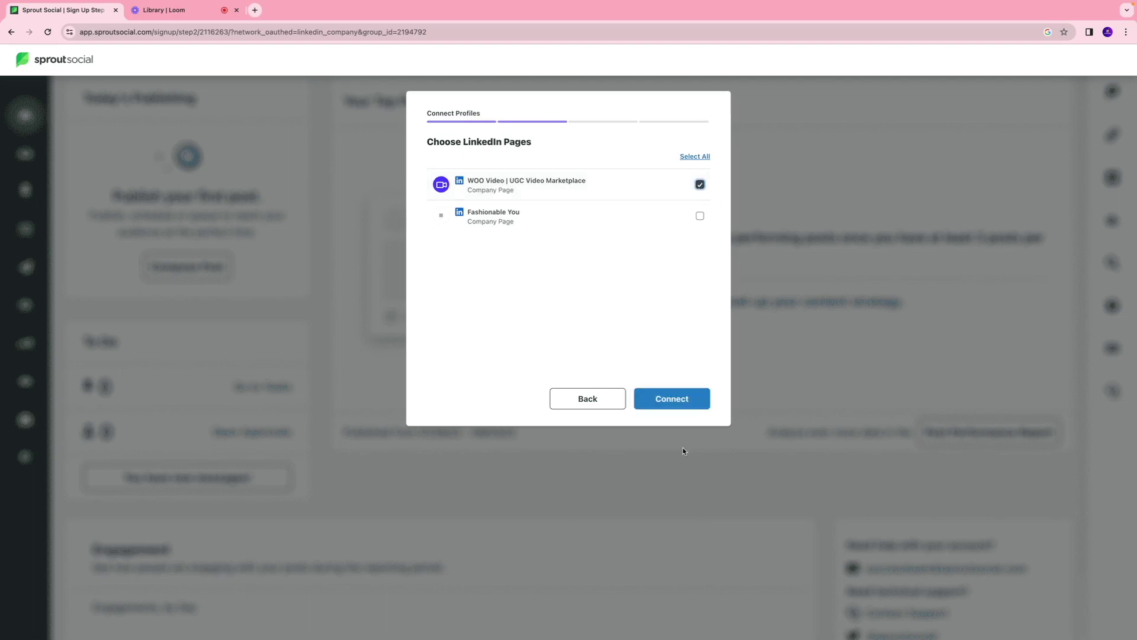
{"action": "left_click", "coordinate": [675, 398]}
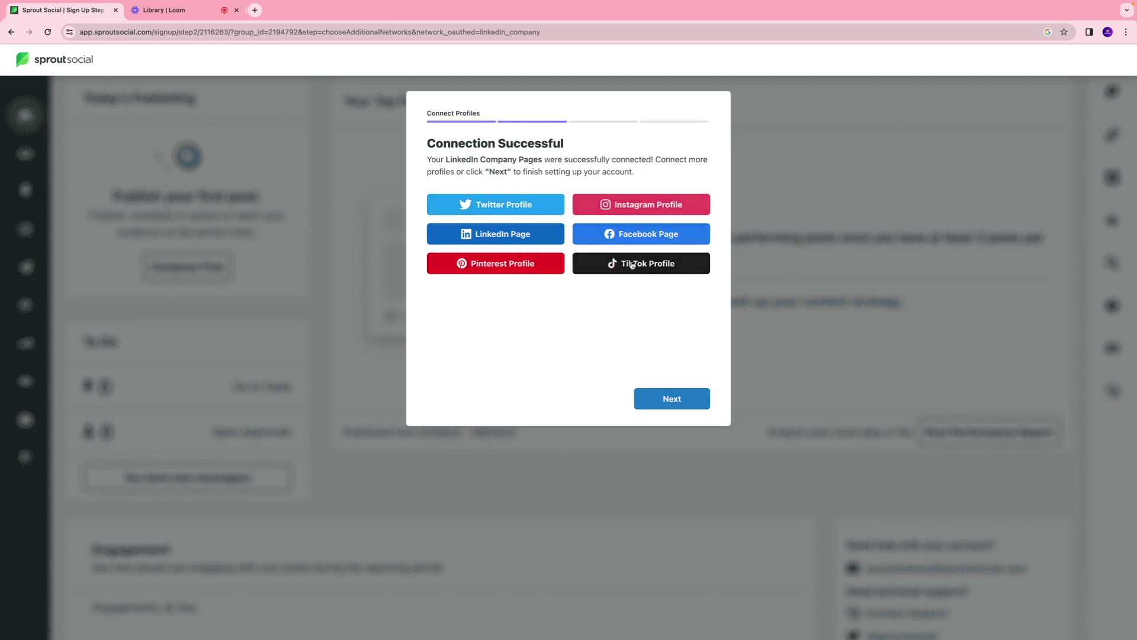
{"action": "left_click", "coordinate": [686, 396]}
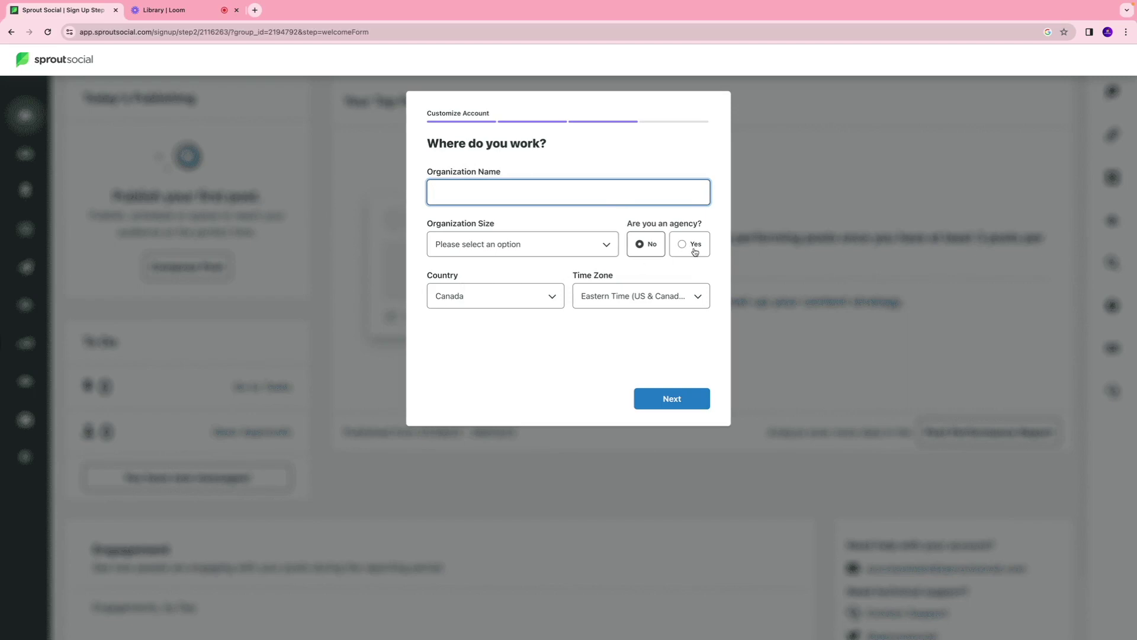
{"action": "left_click", "coordinate": [686, 407]}
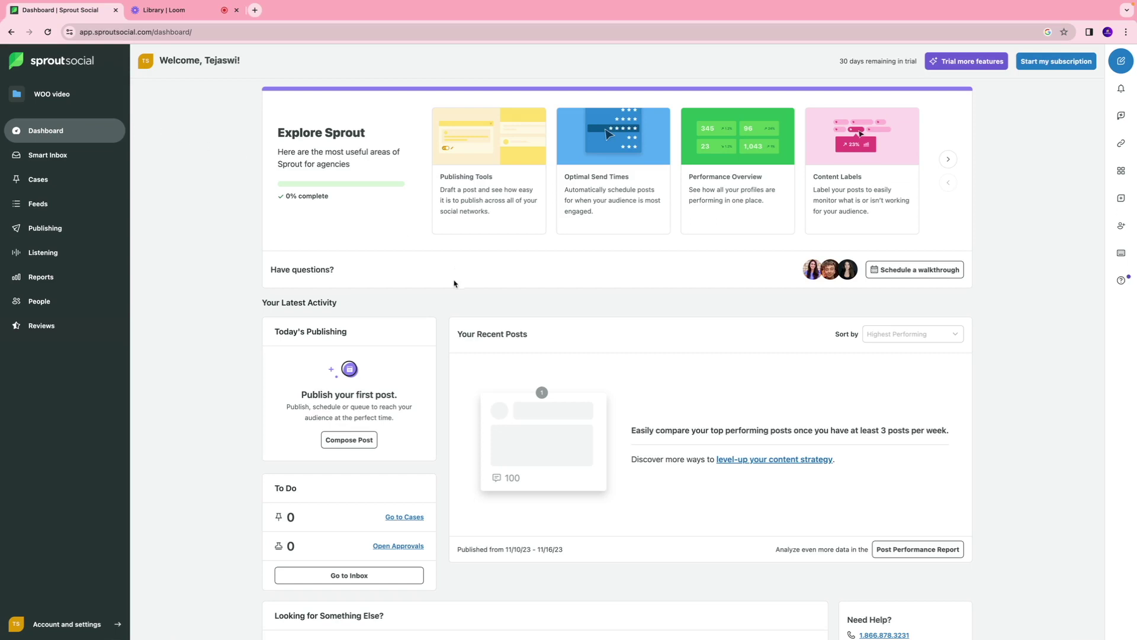
Open the November 2023 Publishing calendar showing LinkedIn posts on the 6th and 13th
{"action": "scroll", "coordinate": [380, 281], "scroll_direction": "down", "scroll_amount": 4}
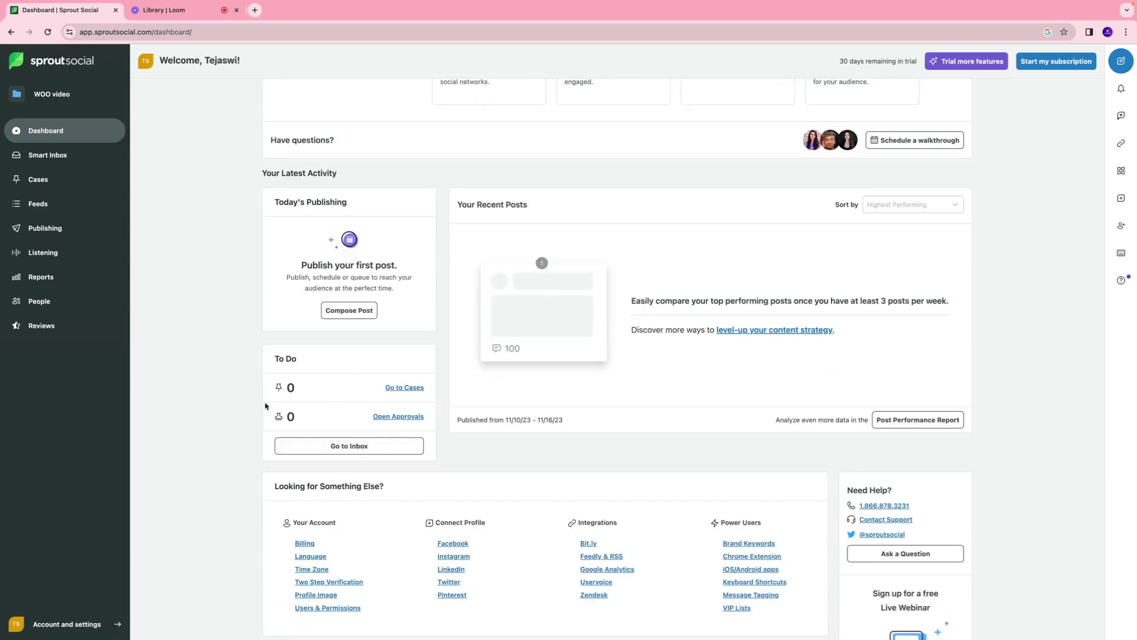
{"action": "left_click", "coordinate": [53, 229]}
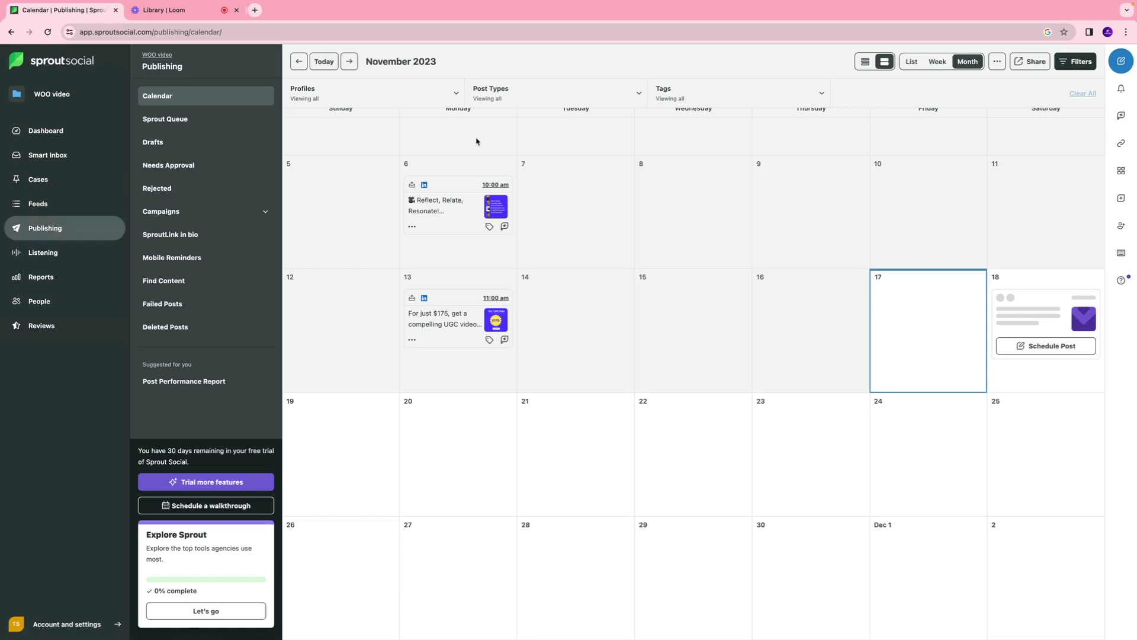
{"action": "scroll", "coordinate": [495, 199], "scroll_direction": "up", "scroll_amount": 1}
{"action": "scroll", "coordinate": [495, 198], "scroll_direction": "up", "scroll_amount": 2}
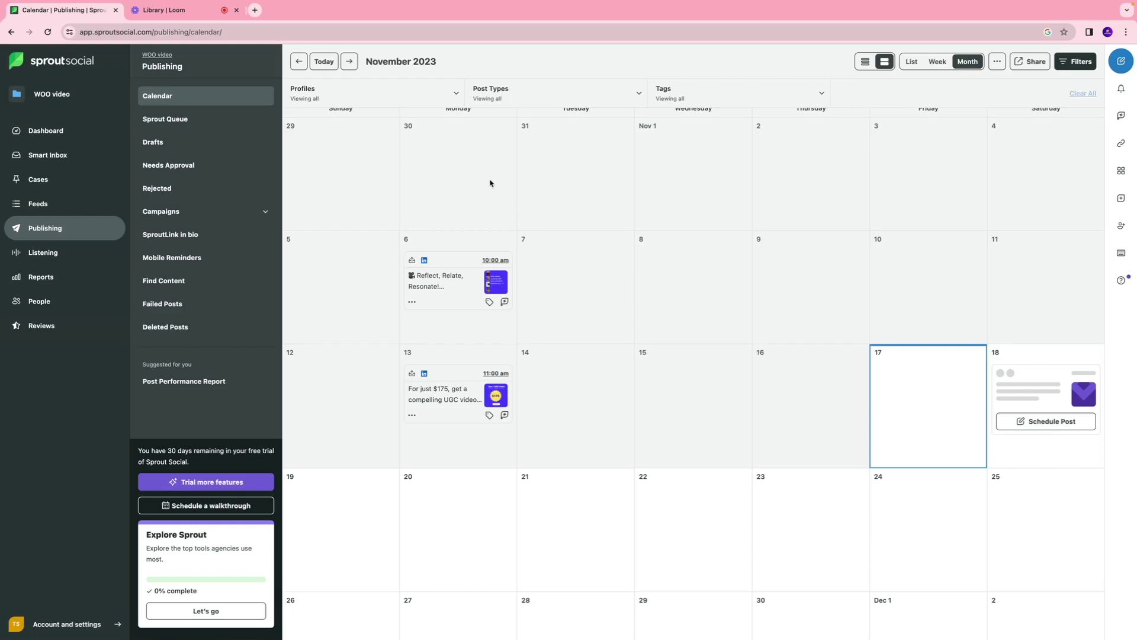
{"action": "scroll", "coordinate": [472, 175], "scroll_direction": "down", "scroll_amount": 3}
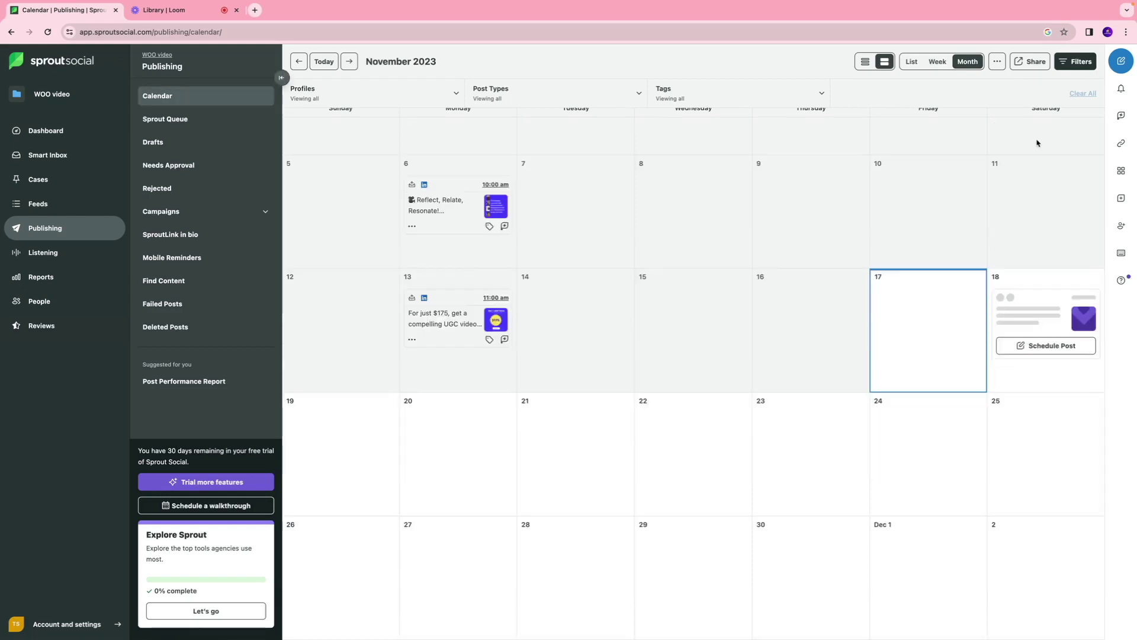
{"action": "scroll", "coordinate": [1037, 142], "scroll_direction": "up", "scroll_amount": 2}
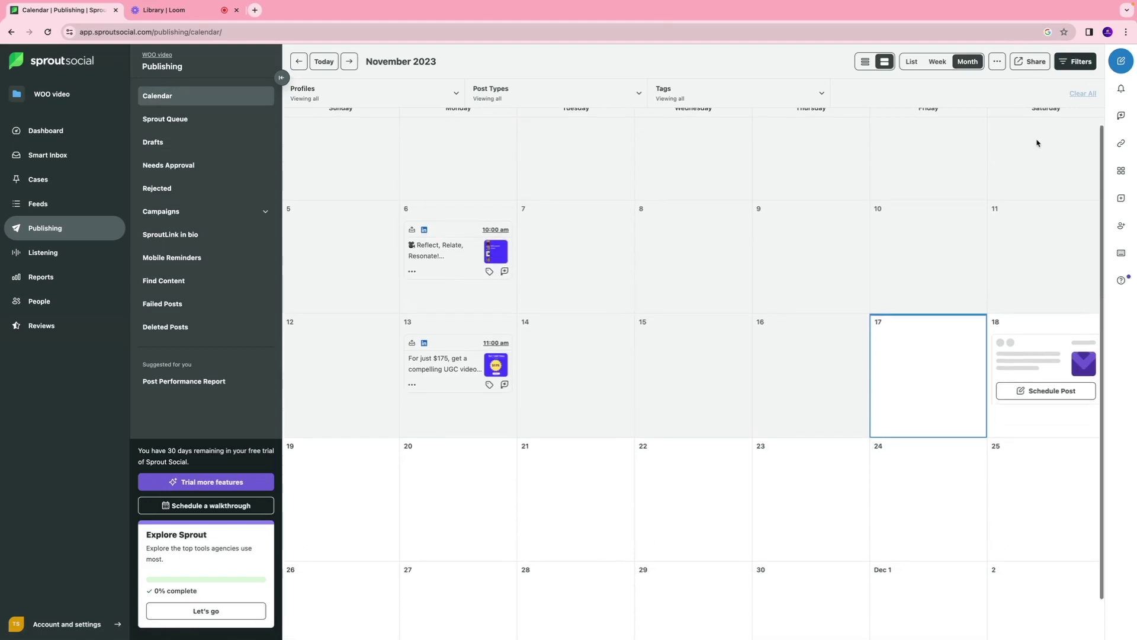
Start a Nov 18 post with the pasted 'Lights, camera, ACTION!' caption and open Canva for media
{"action": "left_click", "coordinate": [1038, 395]}
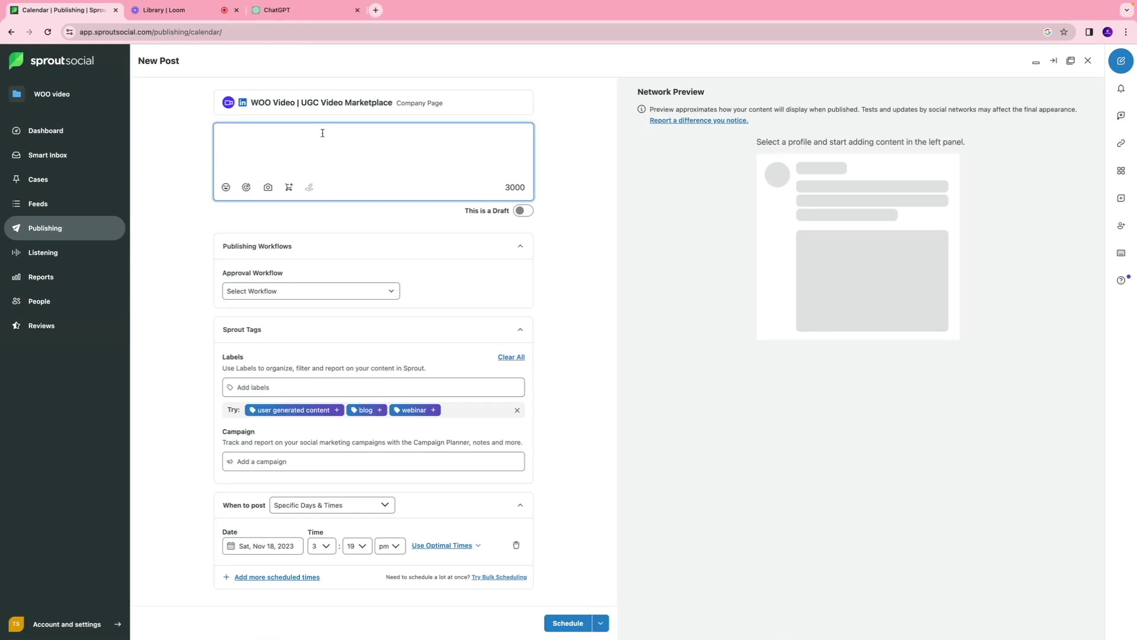
{"action": "type", "text": "🎥 Lights, camera, ACTION! 🌟 Just turned my day into a blockbuster with some seriously epic UGC (User-Generated Content) magic! 🚀🎬"}
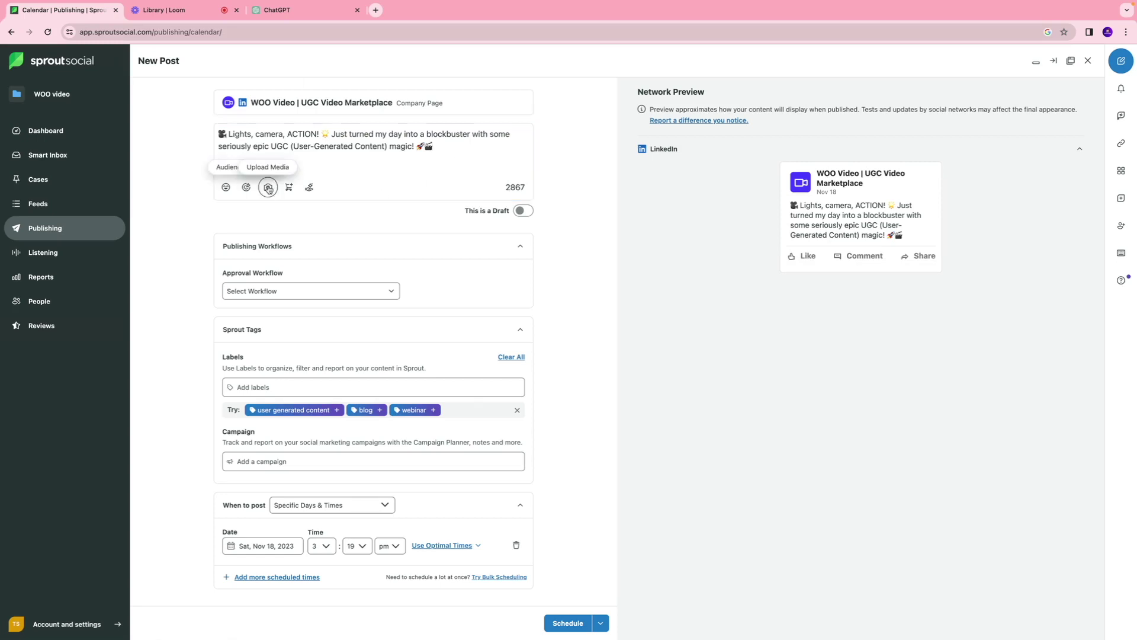
{"action": "left_click", "coordinate": [269, 188]}
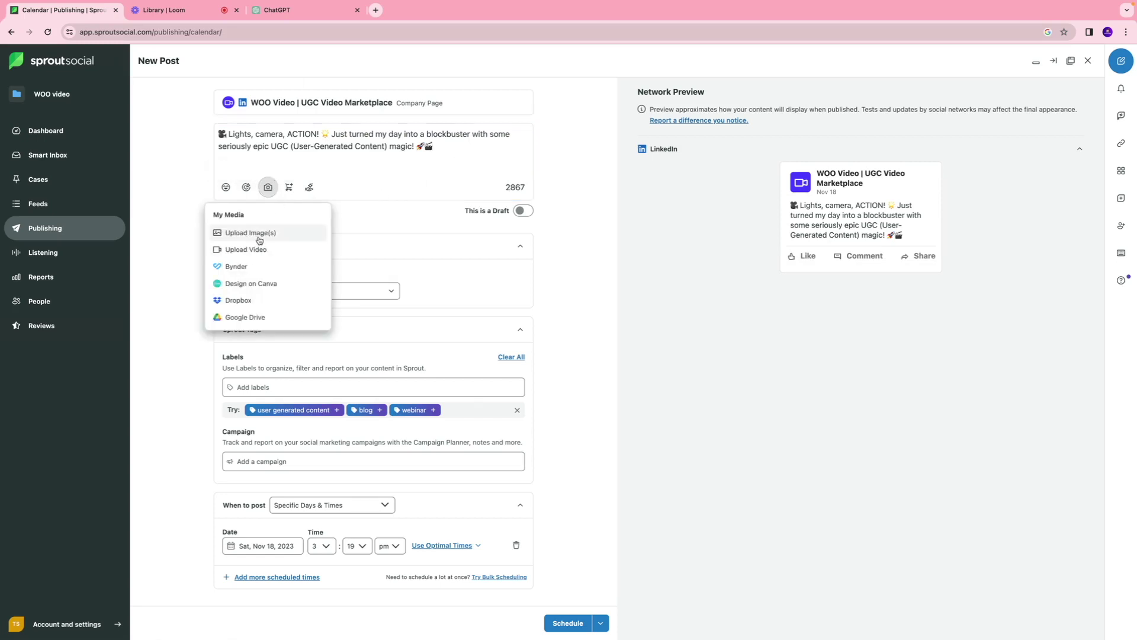
{"action": "left_click", "coordinate": [257, 284]}
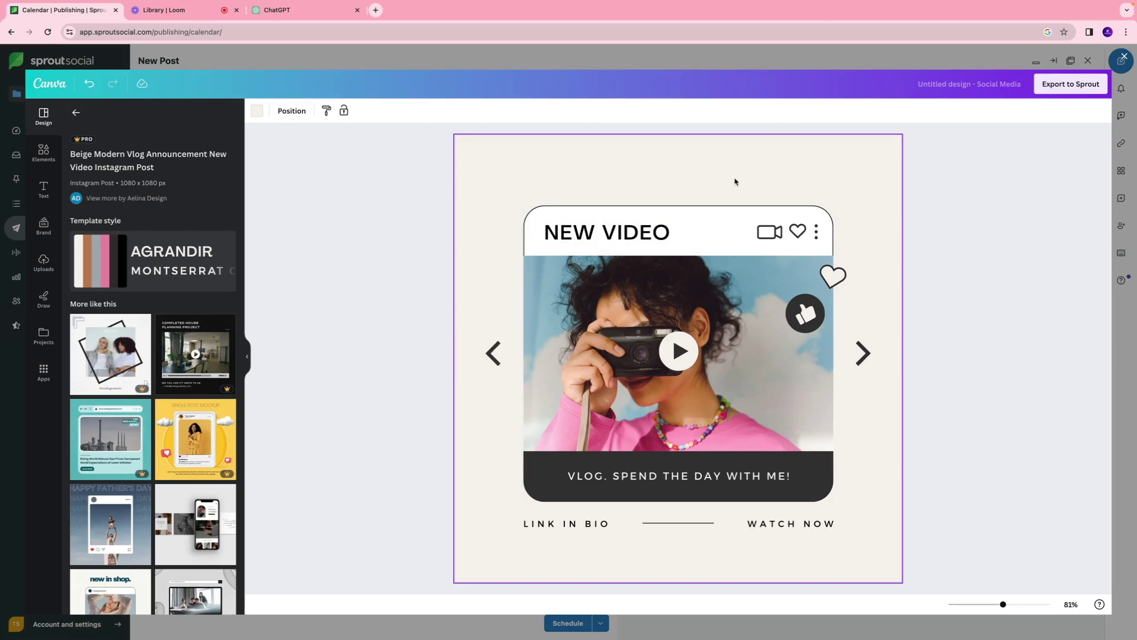
Export the vlog announcement NEW VIDEO design from Canva to the post
{"action": "left_click", "coordinate": [1072, 87]}
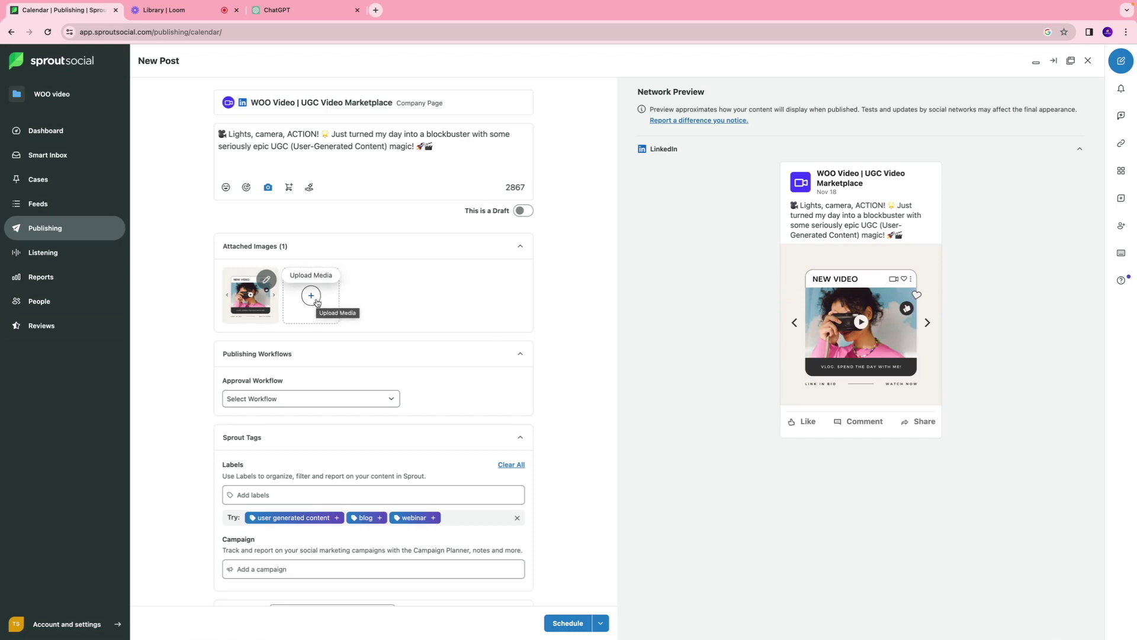
Generate three AI Assist caption options from the text, review them, then collapse the suggestions
{"action": "scroll", "coordinate": [327, 297], "scroll_direction": "down", "scroll_amount": 1}
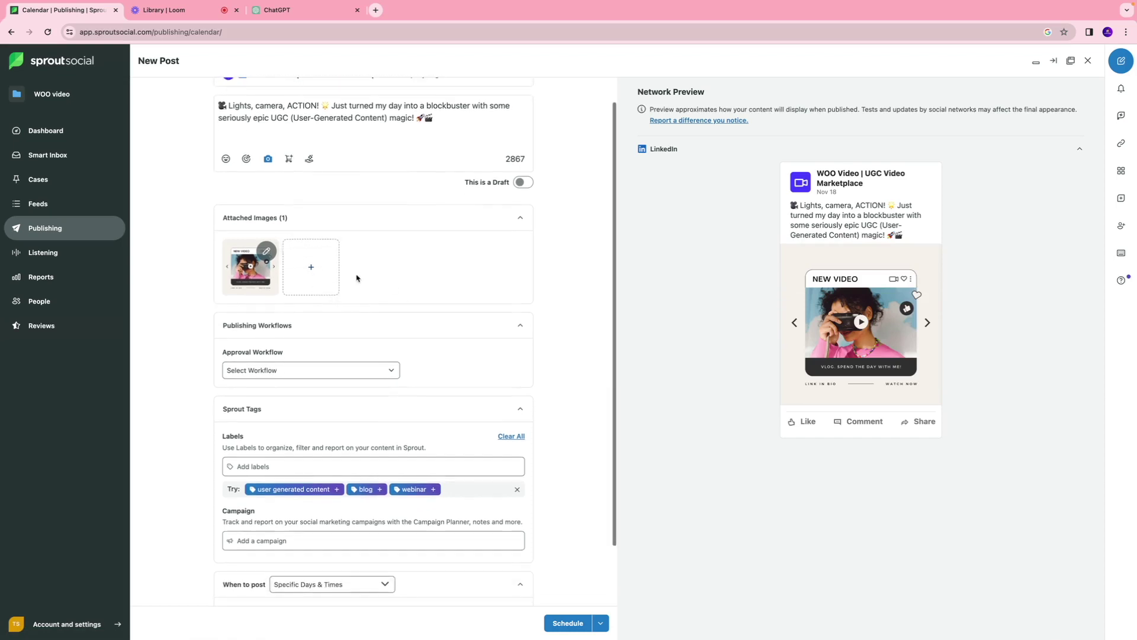
{"action": "scroll", "coordinate": [355, 279], "scroll_direction": "up", "scroll_amount": 1}
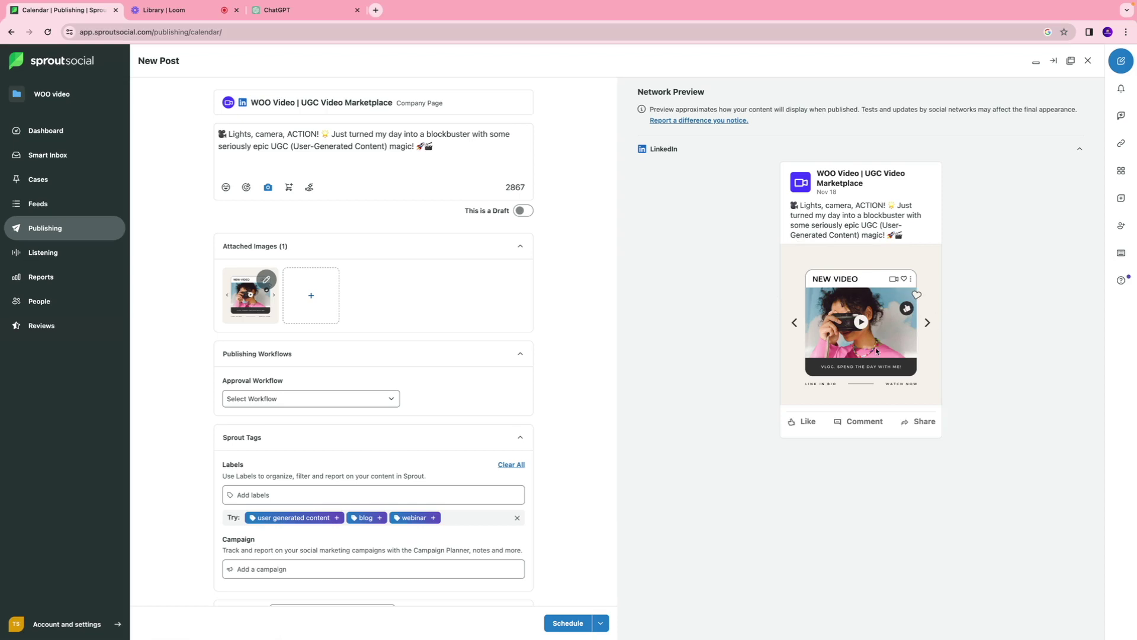
{"action": "left_click", "coordinate": [309, 187]}
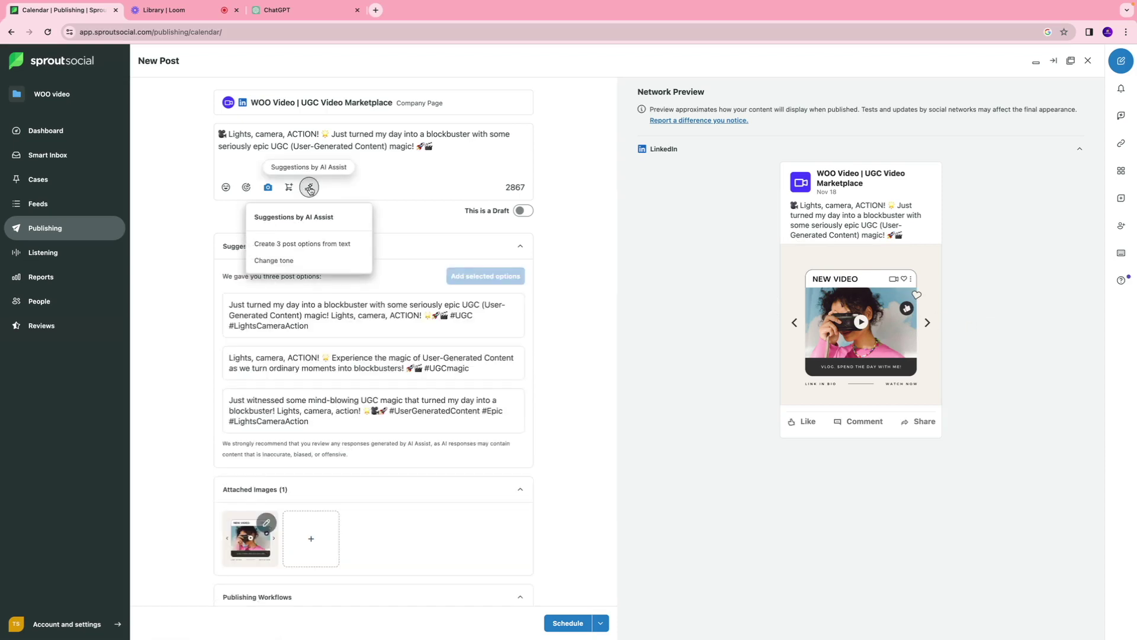
{"action": "left_click", "coordinate": [282, 247]}
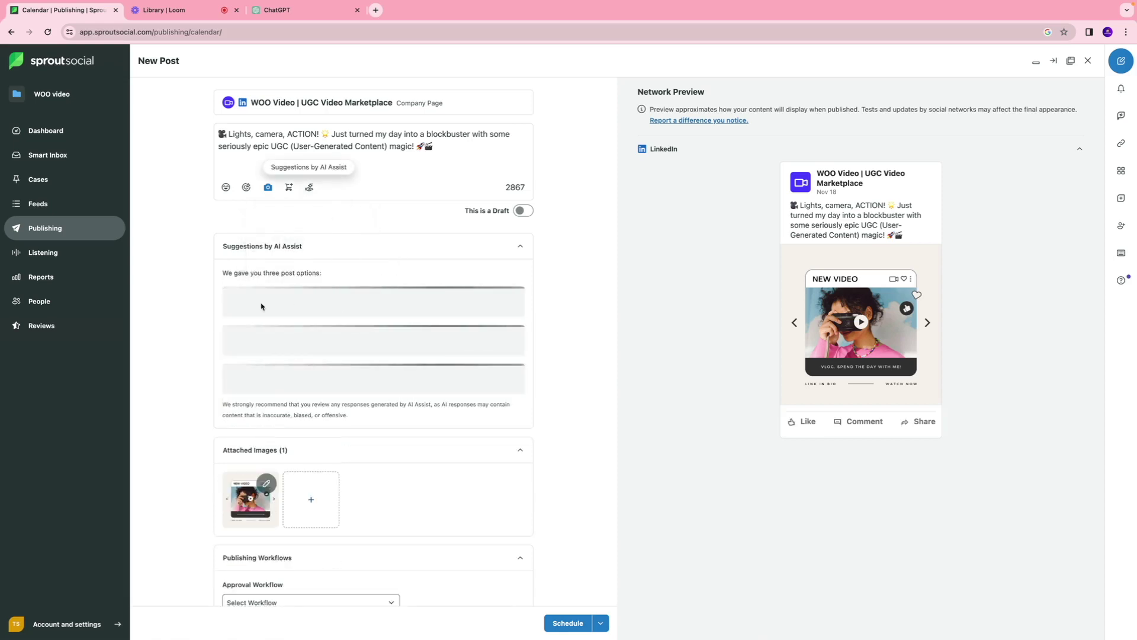
{"action": "scroll", "coordinate": [275, 301], "scroll_direction": "down", "scroll_amount": 1}
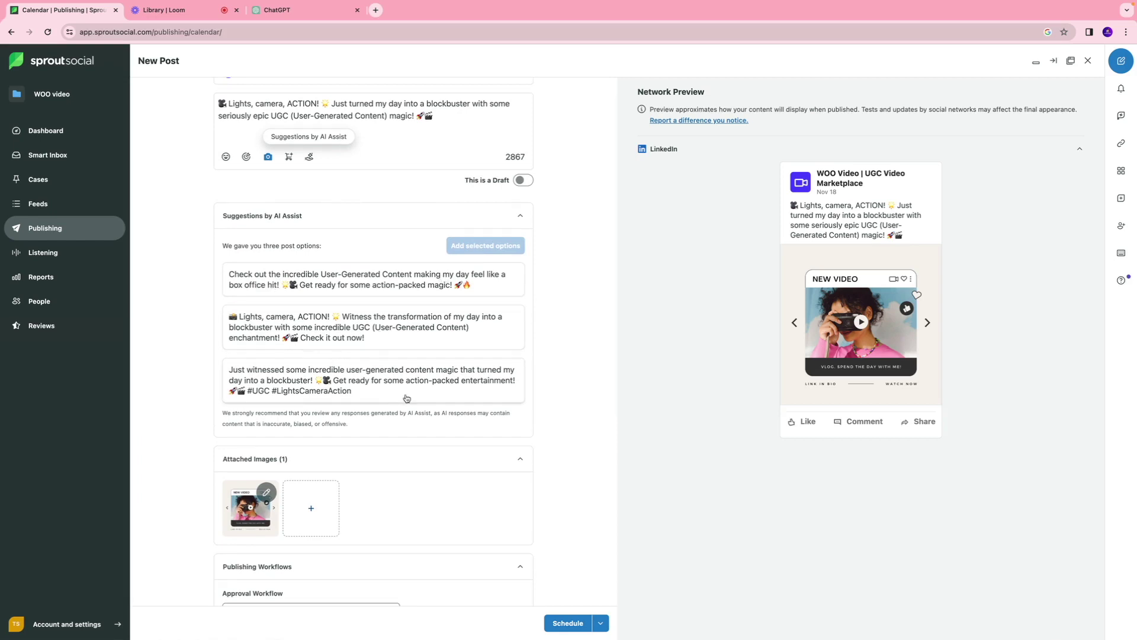
{"action": "scroll", "coordinate": [351, 380], "scroll_direction": "up", "scroll_amount": 1}
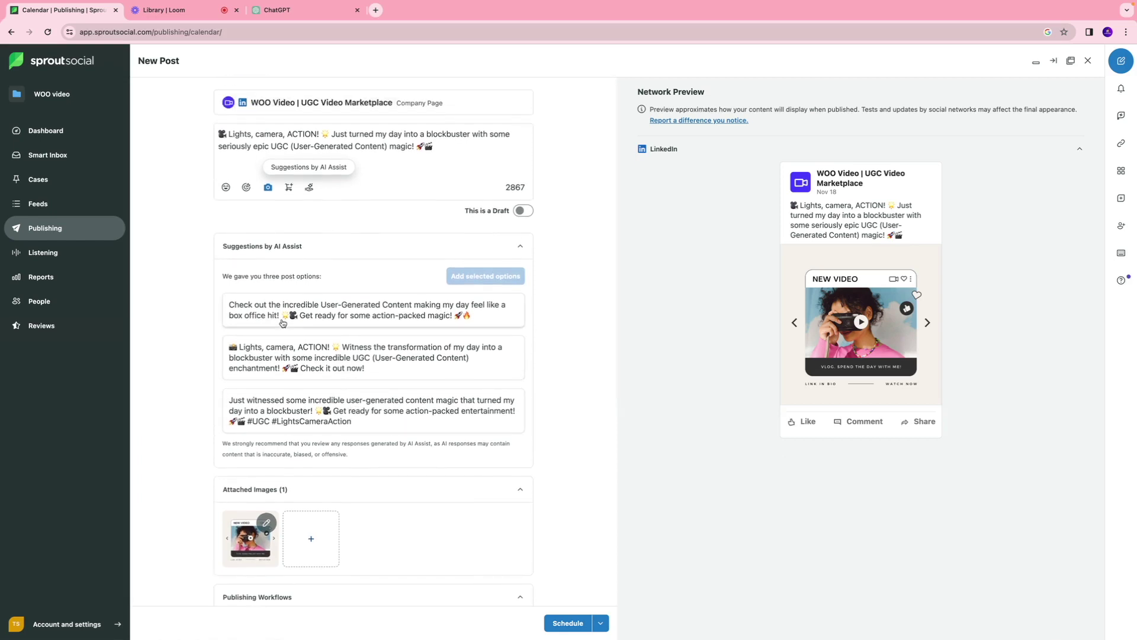
{"action": "left_click", "coordinate": [518, 249]}
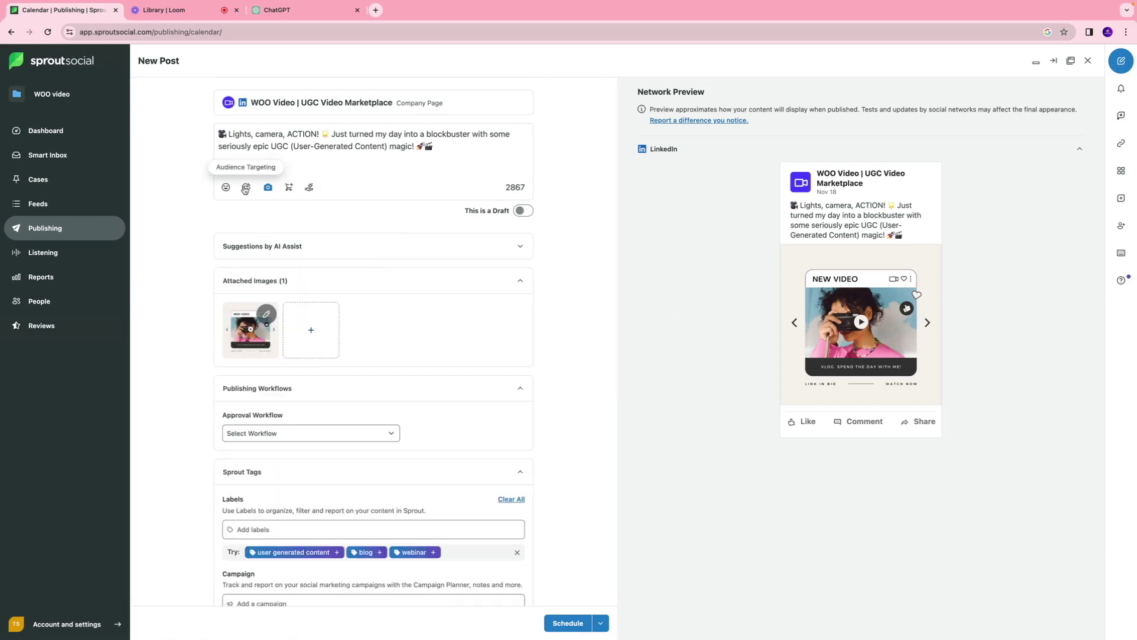
Look over the Audience Targeting options and close them again
{"action": "left_click", "coordinate": [246, 187]}
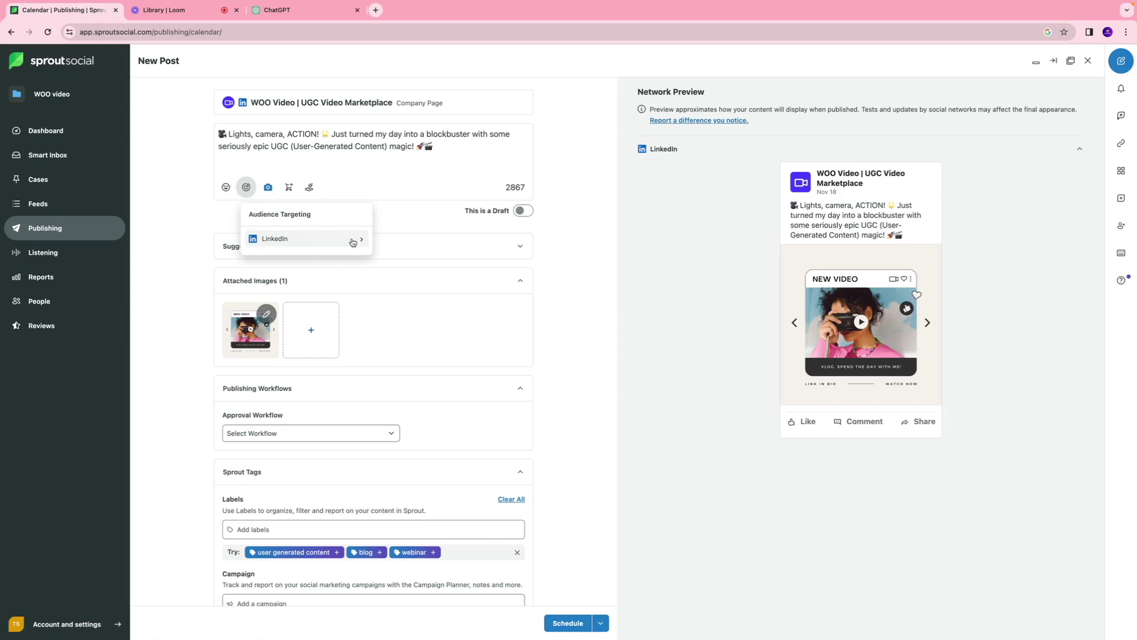
{"action": "left_click", "coordinate": [207, 226]}
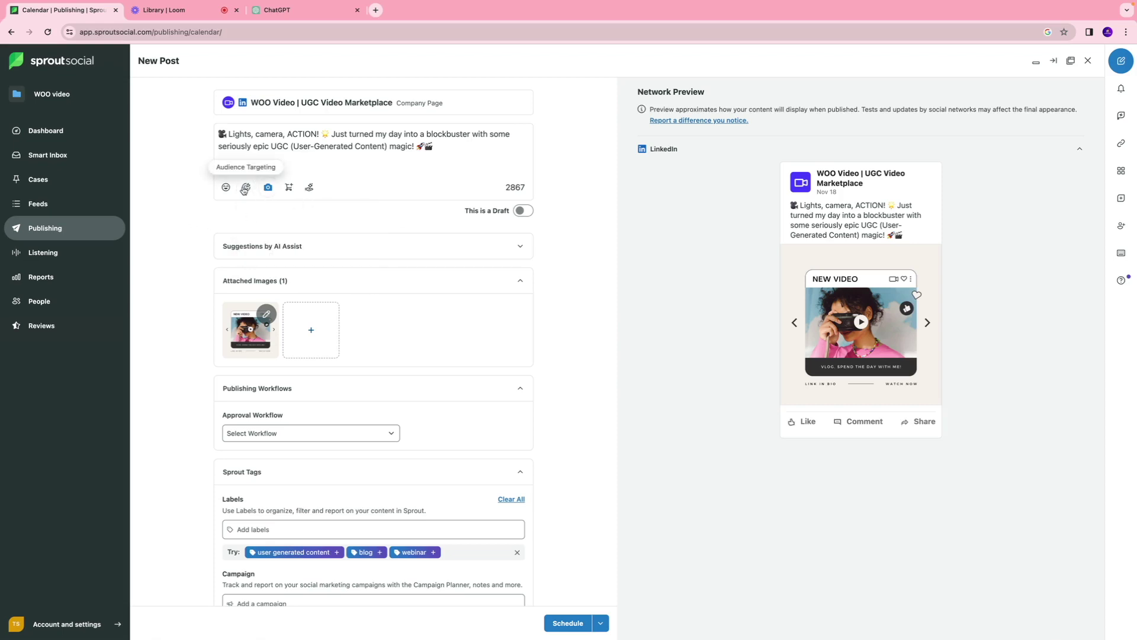
{"action": "scroll", "coordinate": [285, 216], "scroll_direction": "down", "scroll_amount": 1}
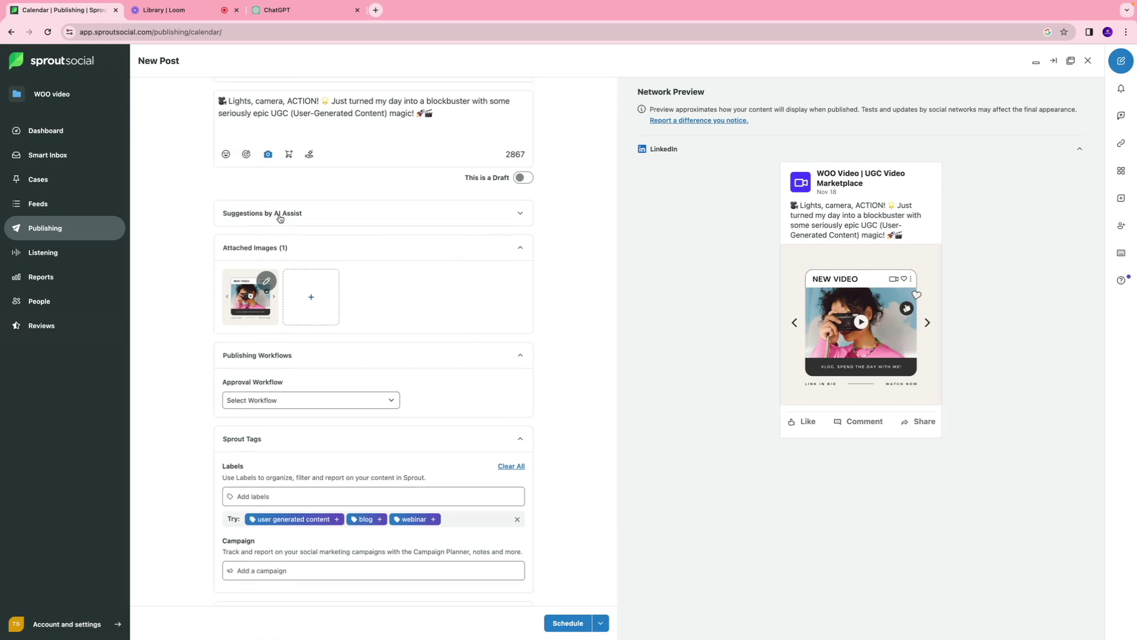
{"action": "scroll", "coordinate": [280, 219], "scroll_direction": "up", "scroll_amount": 1}
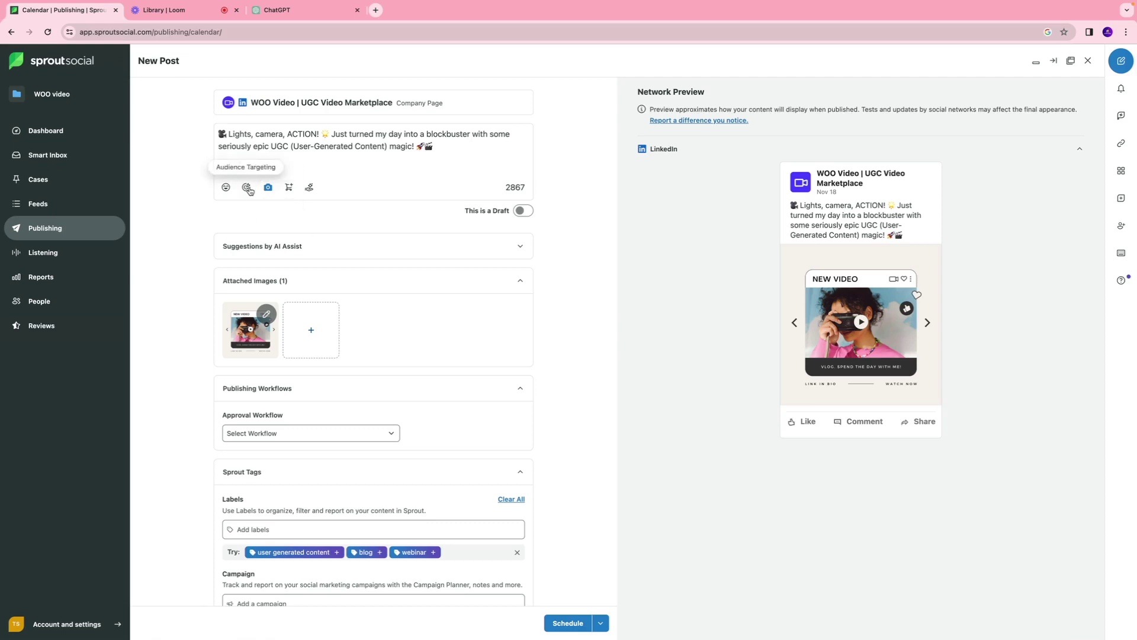
{"action": "scroll", "coordinate": [330, 238], "scroll_direction": "down", "scroll_amount": 5}
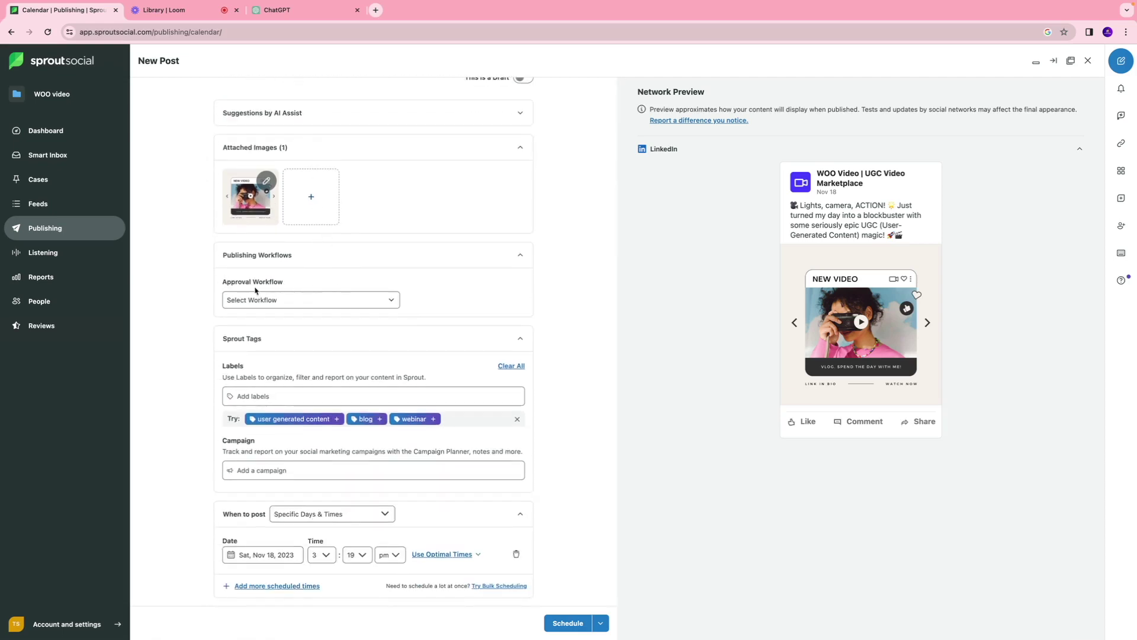
Start a new approval workflow from the Legal approval template, leaving the post
{"action": "left_click", "coordinate": [280, 301]}
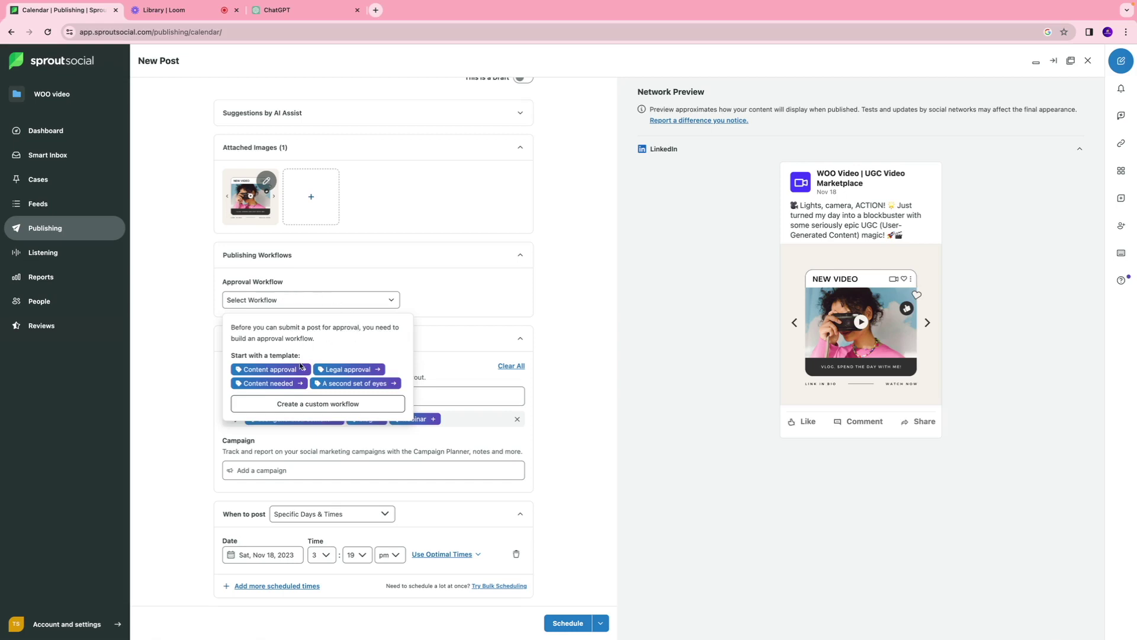
{"action": "left_click", "coordinate": [344, 370]}
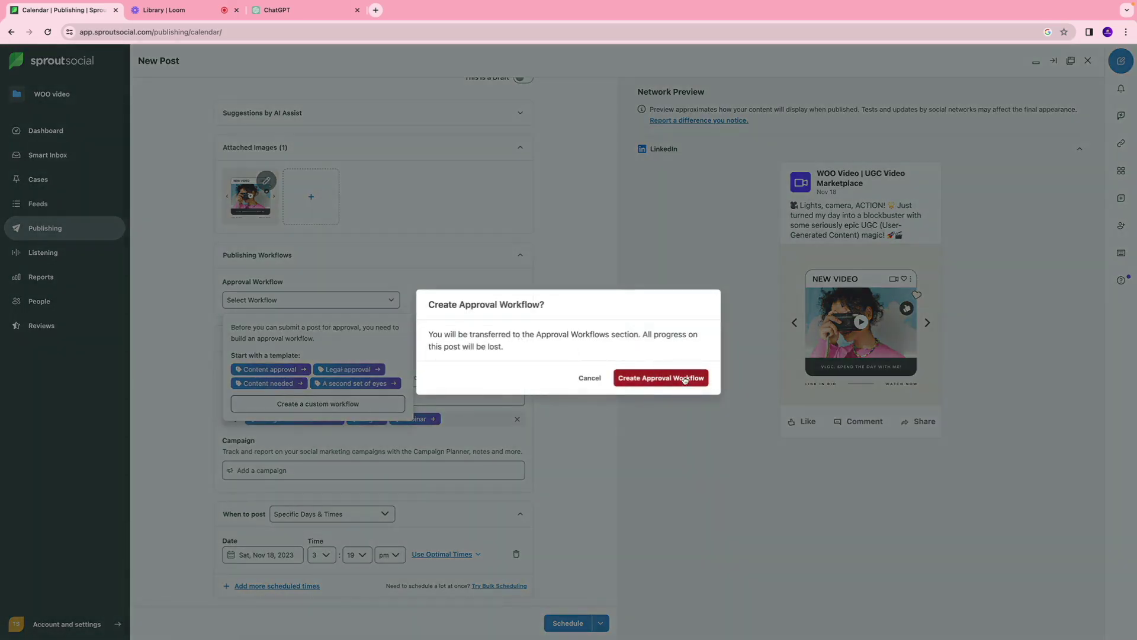
{"action": "left_click", "coordinate": [658, 383]}
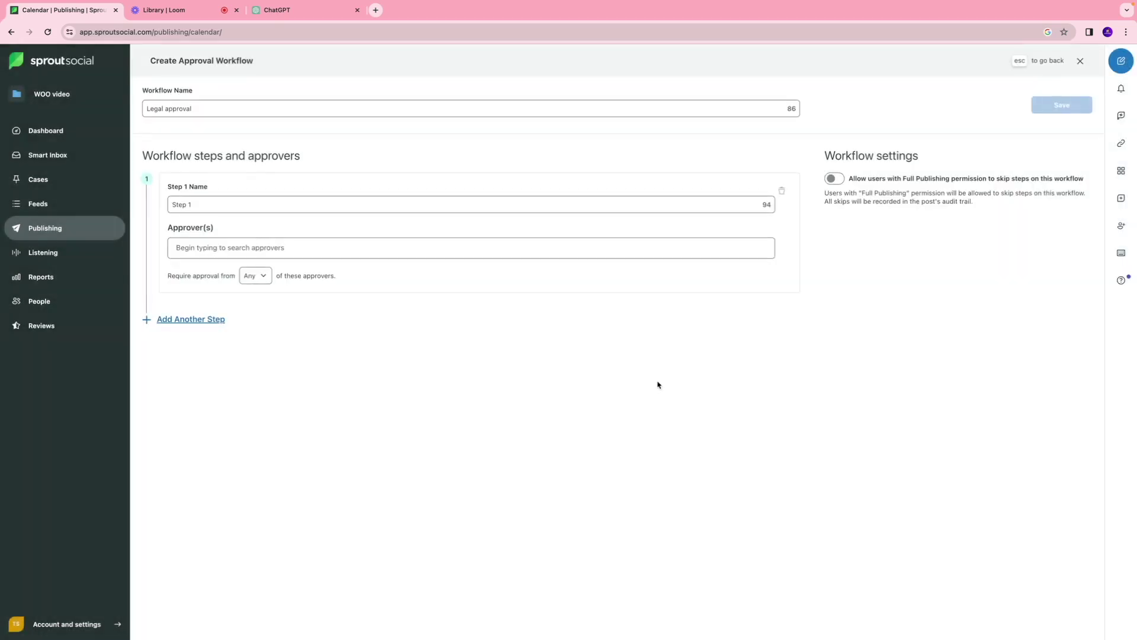
Assign the same team member as approver for Step 1 and a new Step 2, then save
{"action": "left_click", "coordinate": [230, 107]}
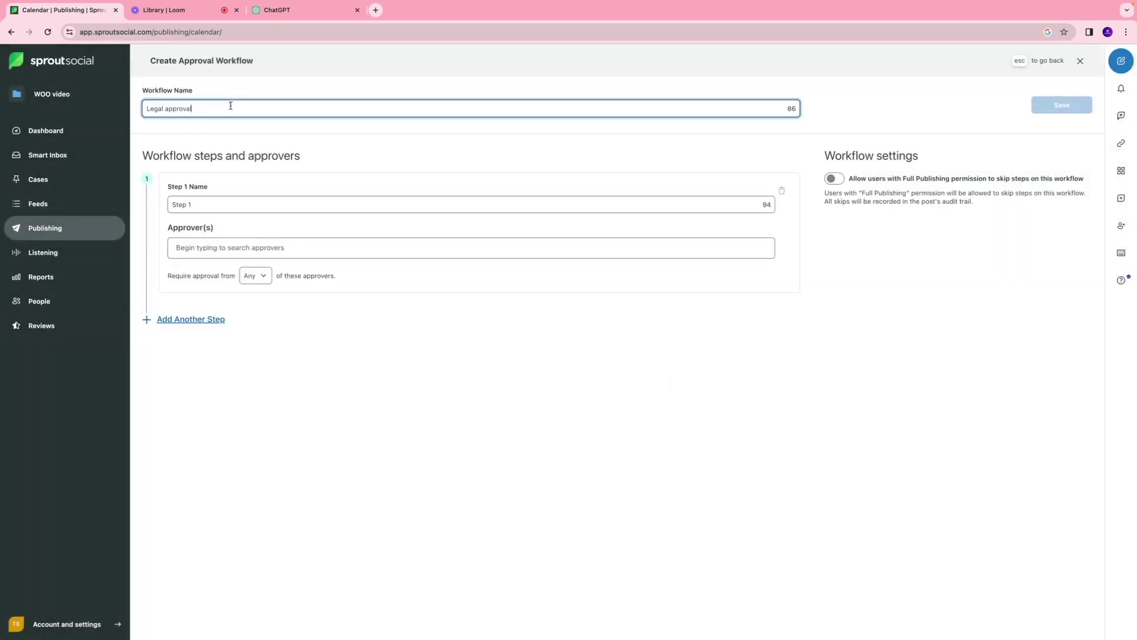
{"action": "left_click", "coordinate": [244, 205]}
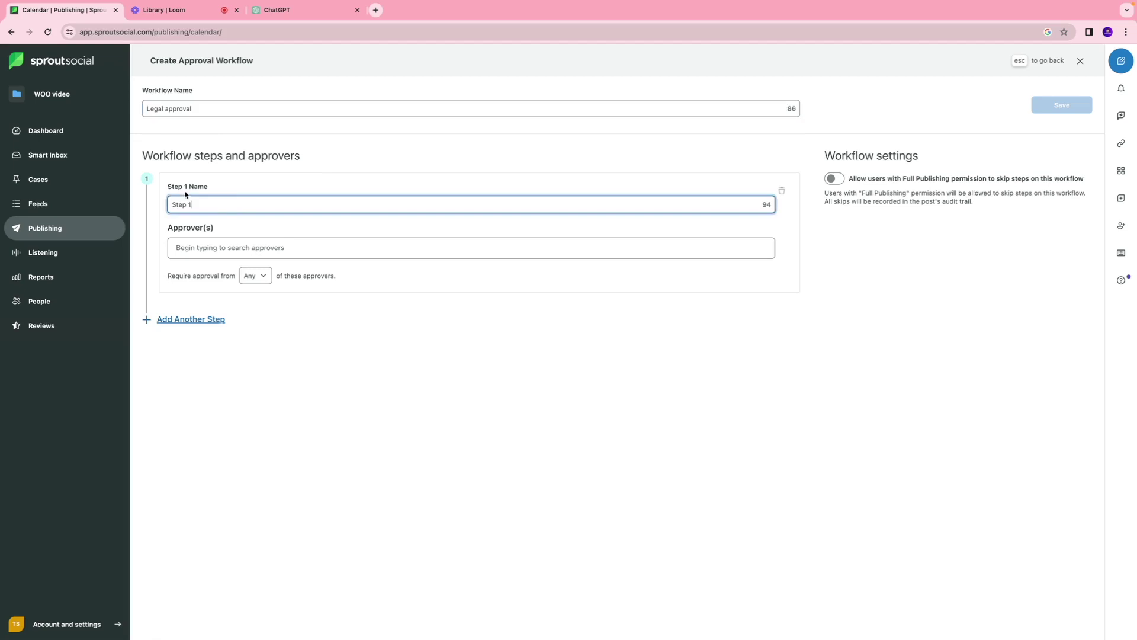
{"action": "left_click", "coordinate": [239, 249]}
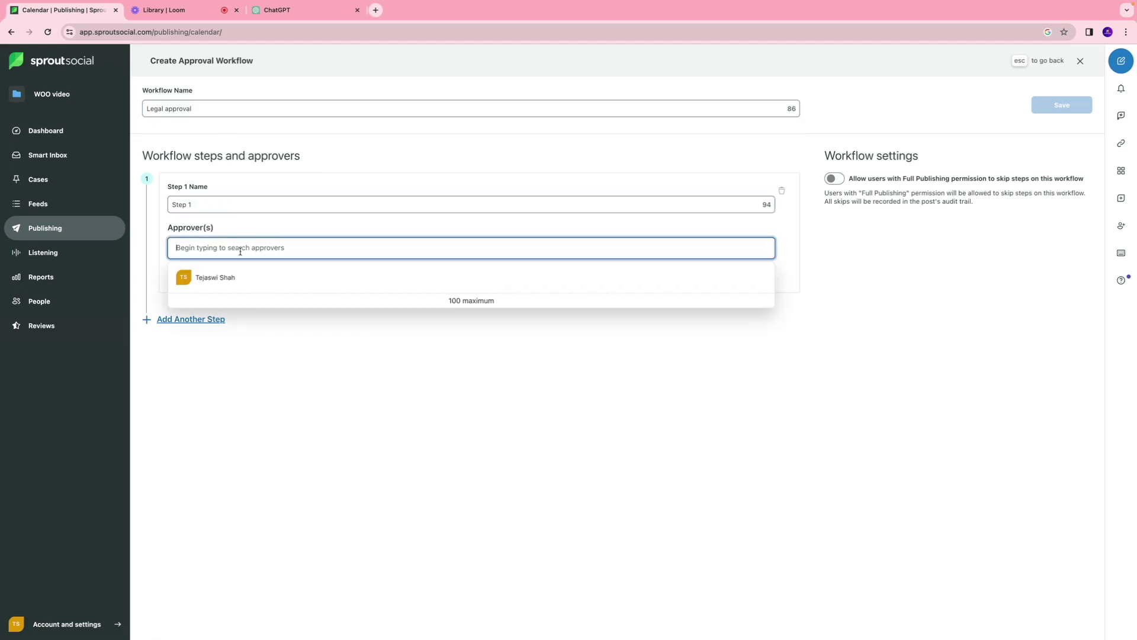
{"action": "left_click", "coordinate": [233, 283]}
{"action": "left_click", "coordinate": [161, 323]}
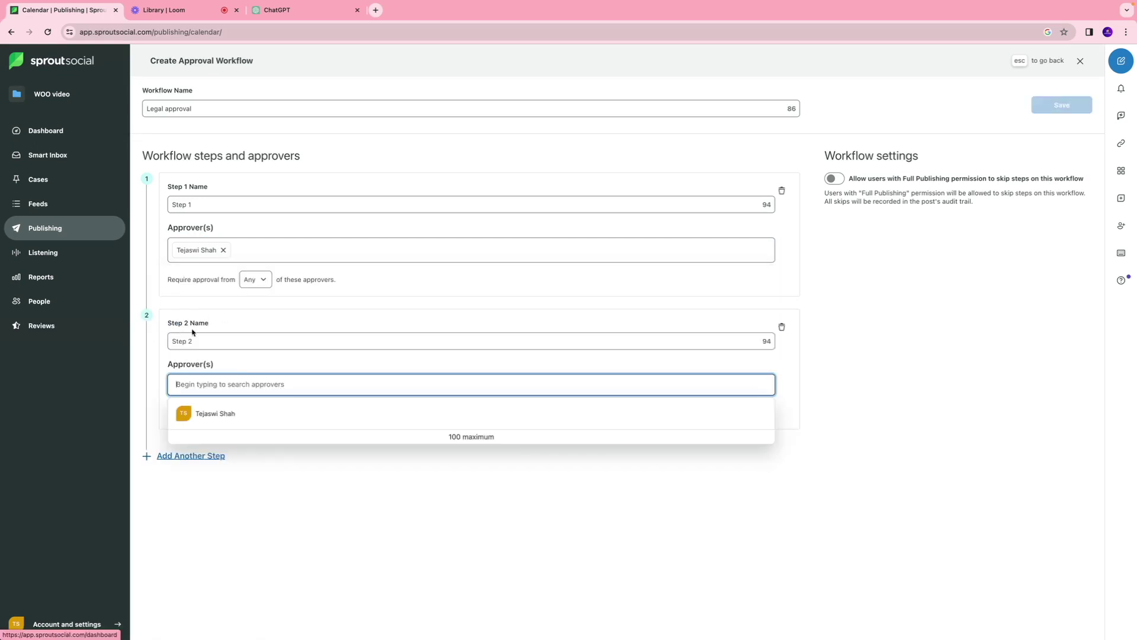
{"action": "left_click", "coordinate": [240, 329]}
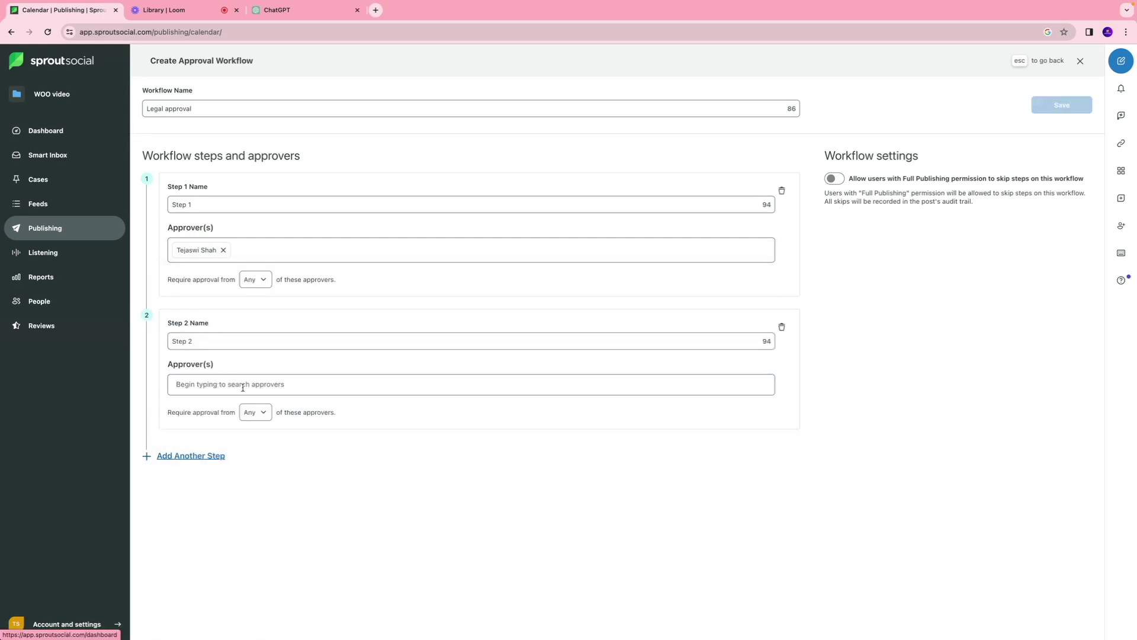
{"action": "left_click", "coordinate": [367, 385]}
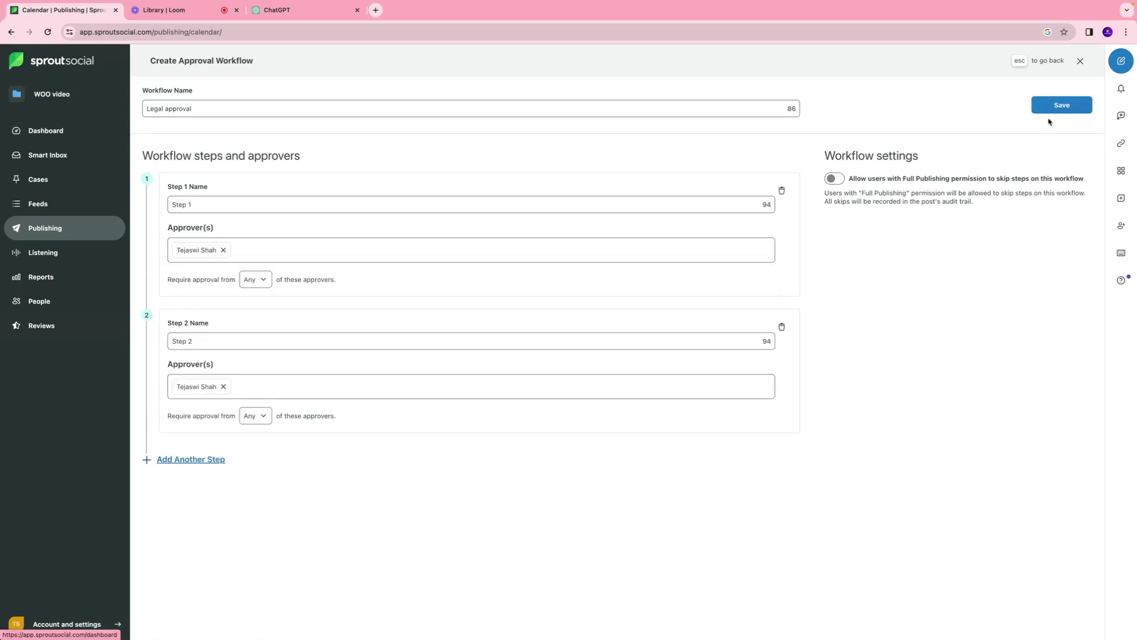
{"action": "left_click", "coordinate": [1057, 108]}
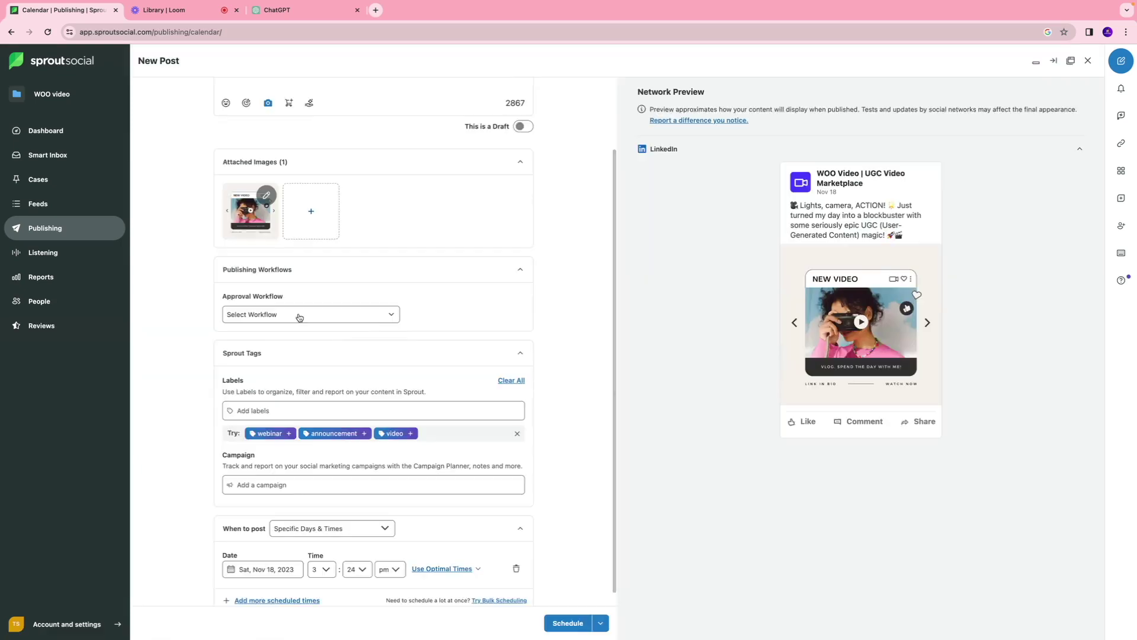
Apply the Legal approval workflow to the LinkedIn post
{"action": "left_click", "coordinate": [300, 316]}
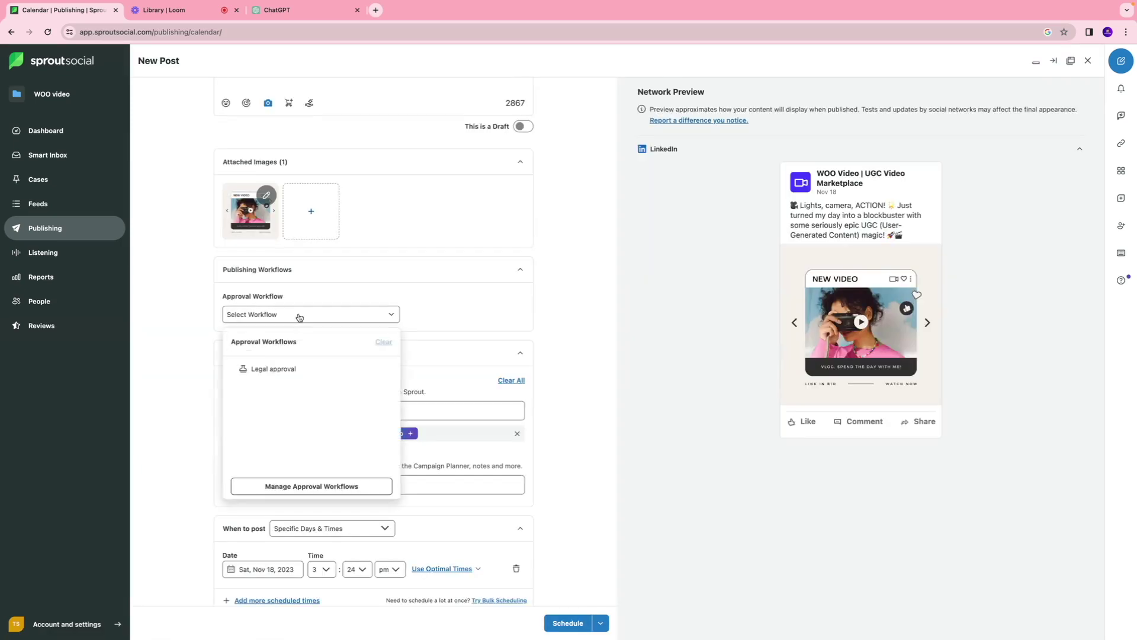
{"action": "left_click", "coordinate": [263, 372]}
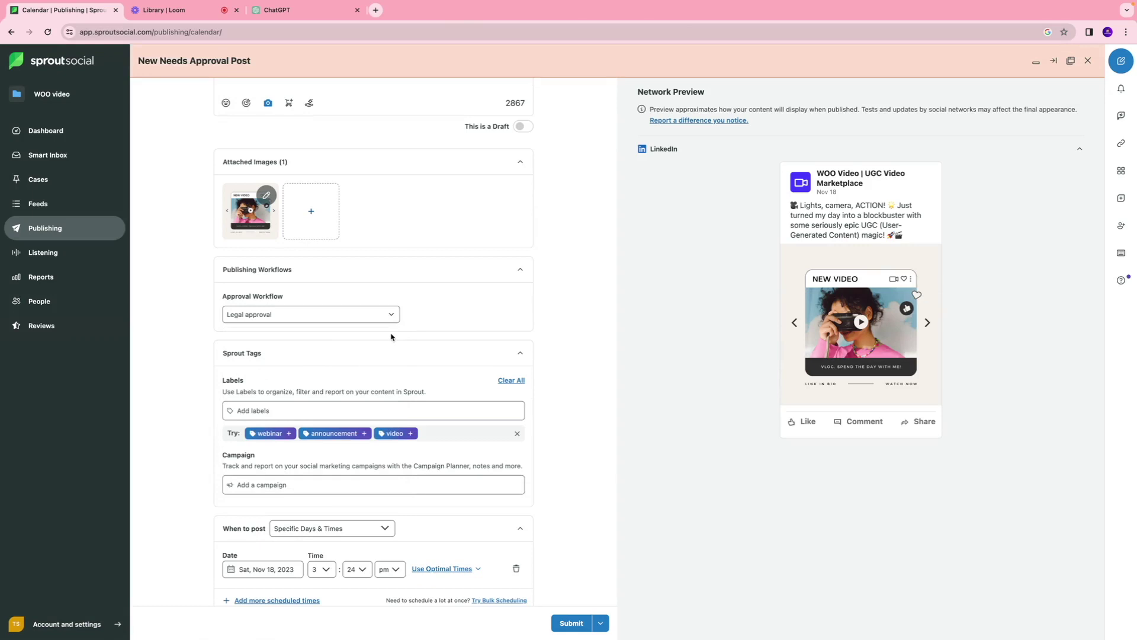
{"action": "scroll", "coordinate": [391, 337], "scroll_direction": "down", "scroll_amount": 1}
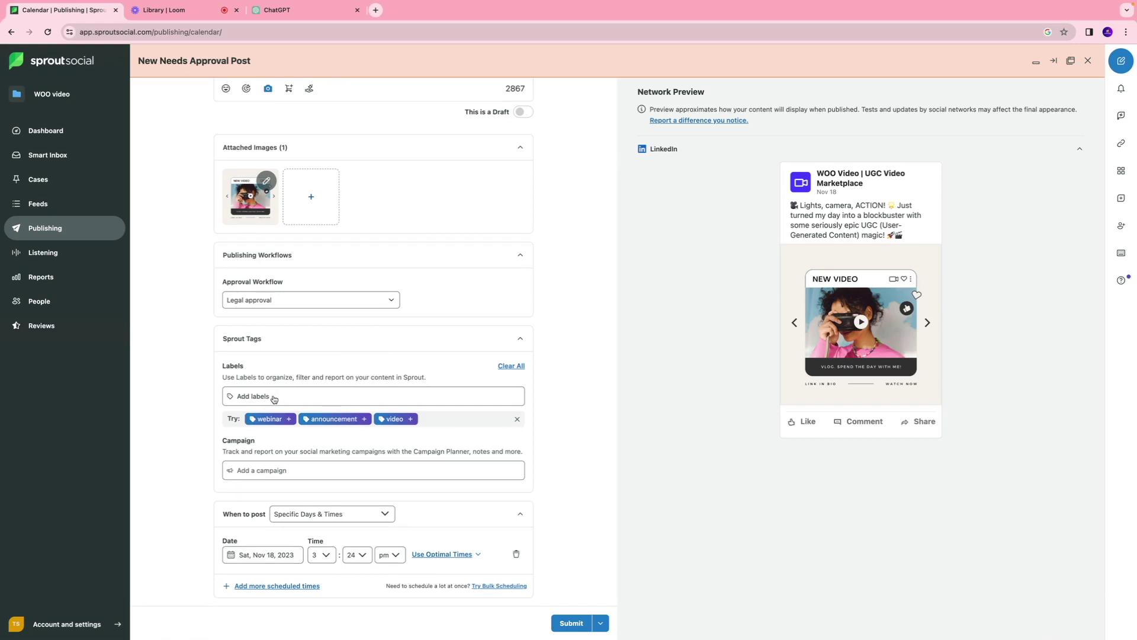
Tag the post with the 'announcement' label and dismiss the confirmation popup
{"action": "left_click", "coordinate": [336, 422]}
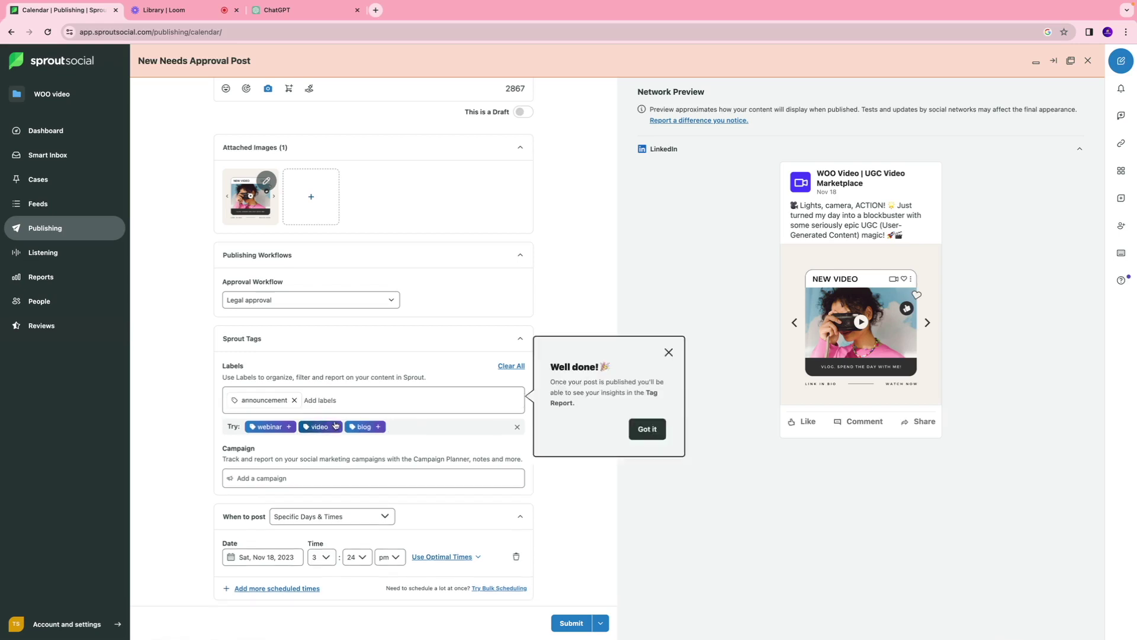
{"action": "left_click", "coordinate": [647, 430]}
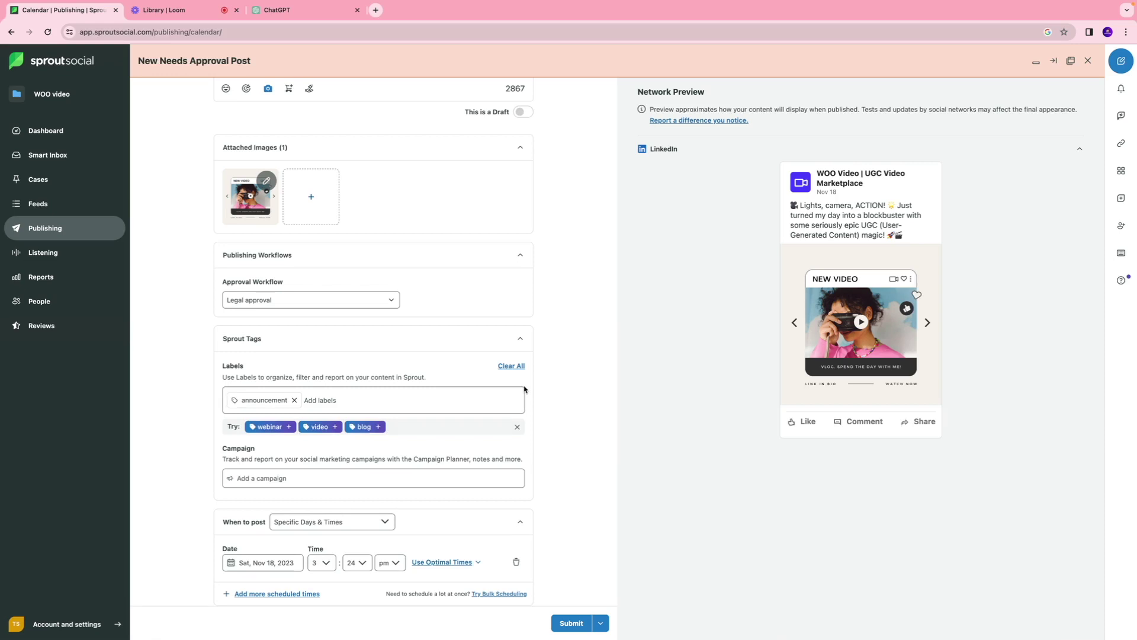
{"action": "scroll", "coordinate": [402, 450], "scroll_direction": "down", "scroll_amount": 1}
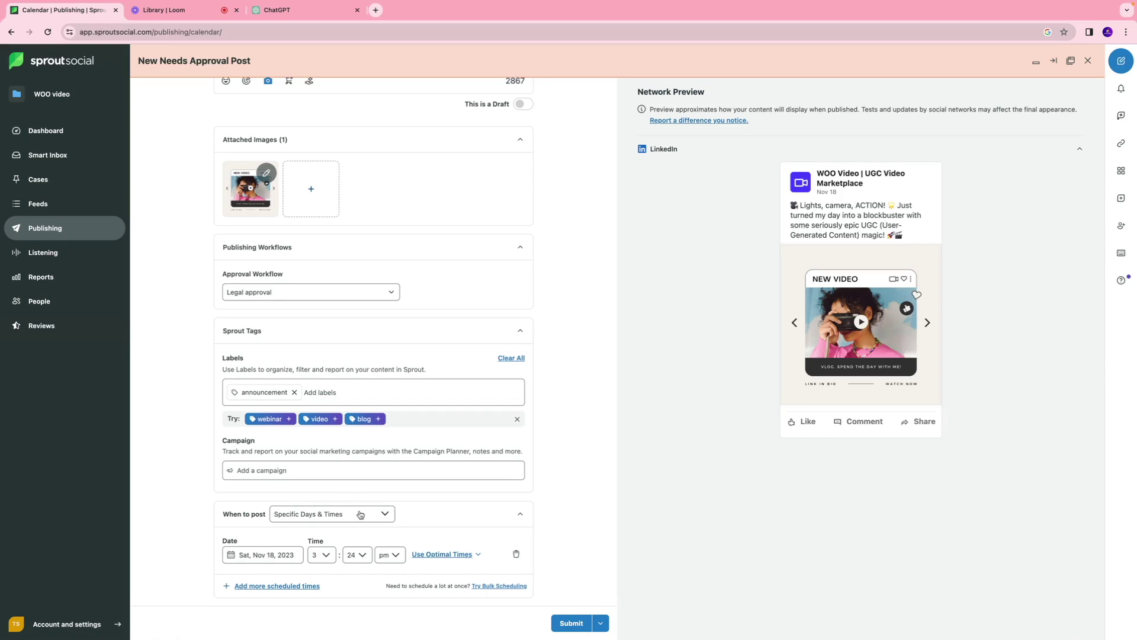
{"action": "left_click", "coordinate": [321, 514]}
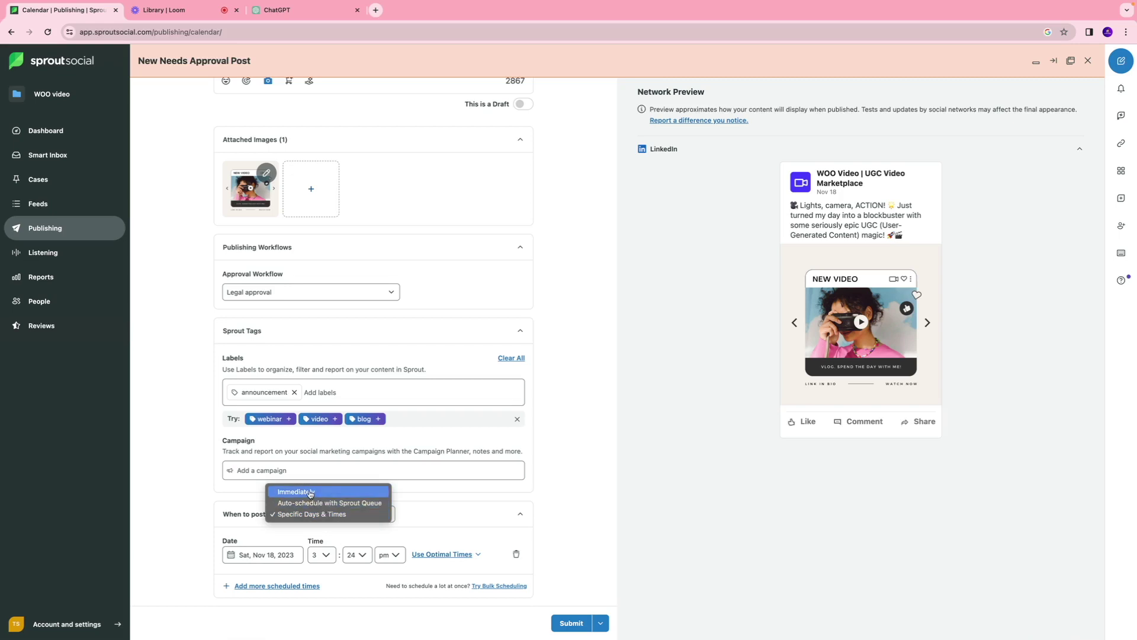
Schedule the UGC video post for Fri, Nov 24, 2023 at 3:24 pm
{"action": "left_click", "coordinate": [221, 517]}
{"action": "left_click", "coordinate": [280, 555]}
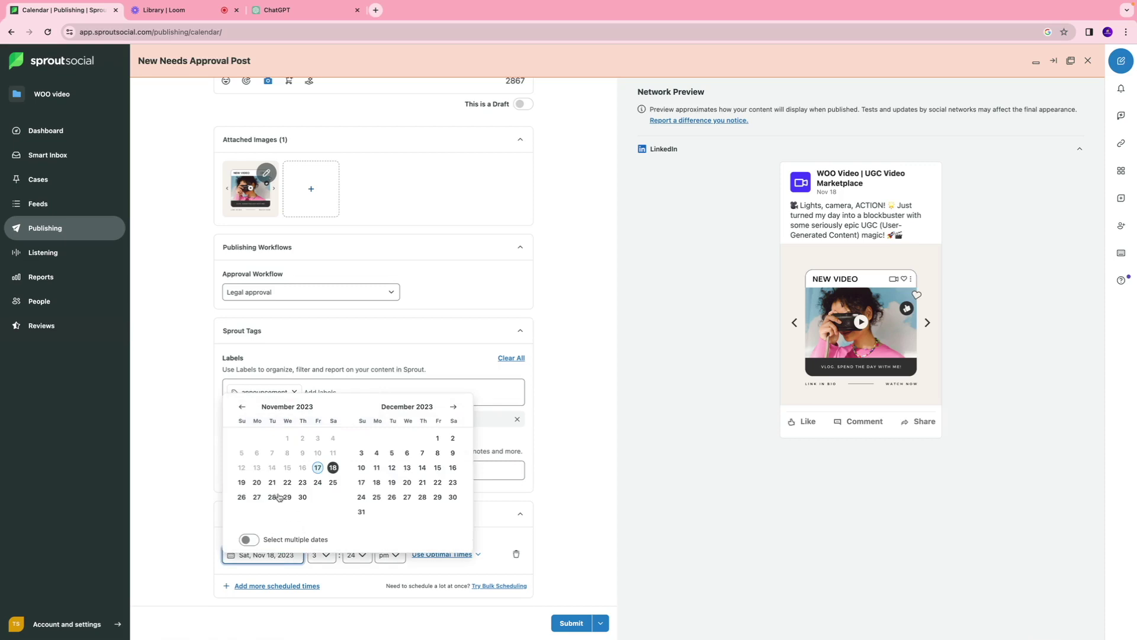
{"action": "left_click", "coordinate": [315, 483]}
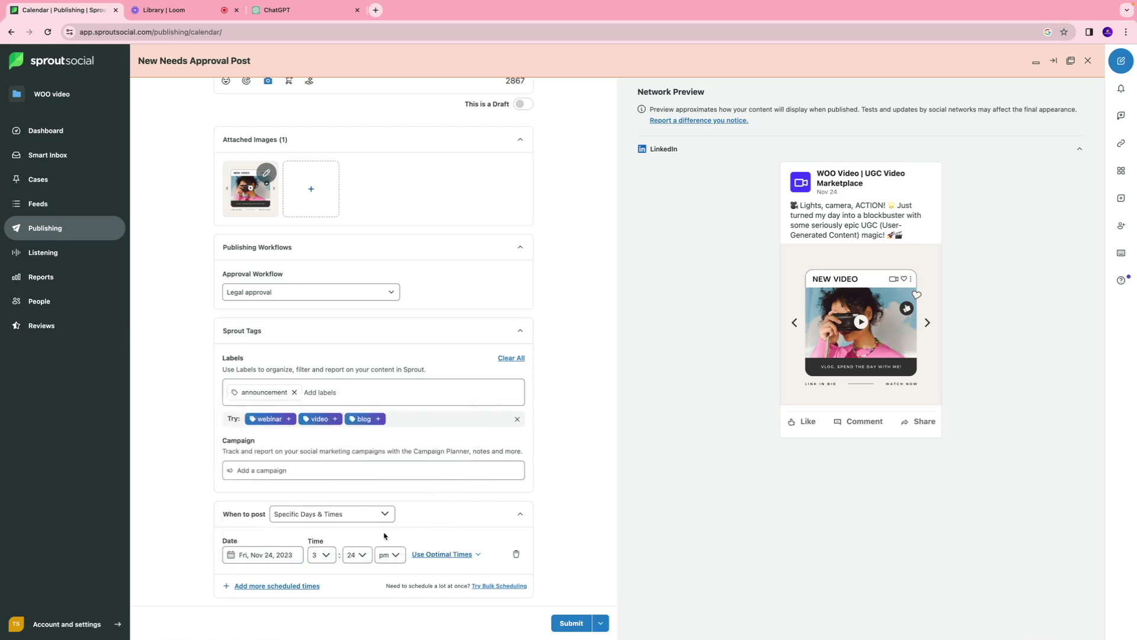
{"action": "left_click", "coordinate": [463, 554]}
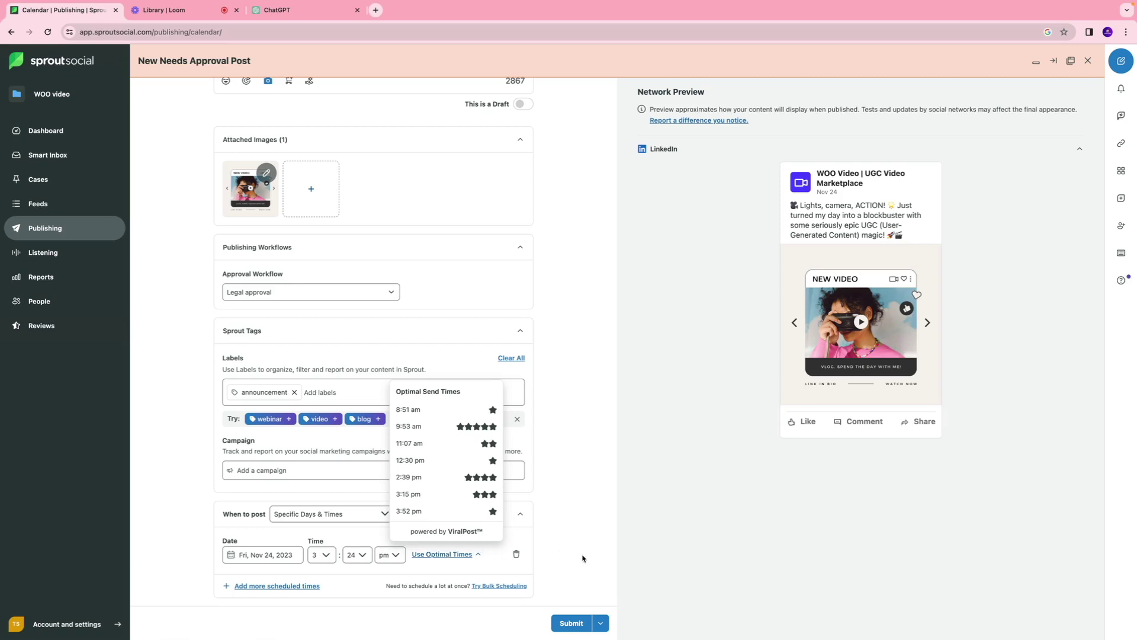
{"action": "left_click", "coordinate": [546, 557]}
Submit the scheduled post for approval
{"action": "scroll", "coordinate": [541, 447], "scroll_direction": "up", "scroll_amount": 2}
{"action": "left_click", "coordinate": [601, 623]}
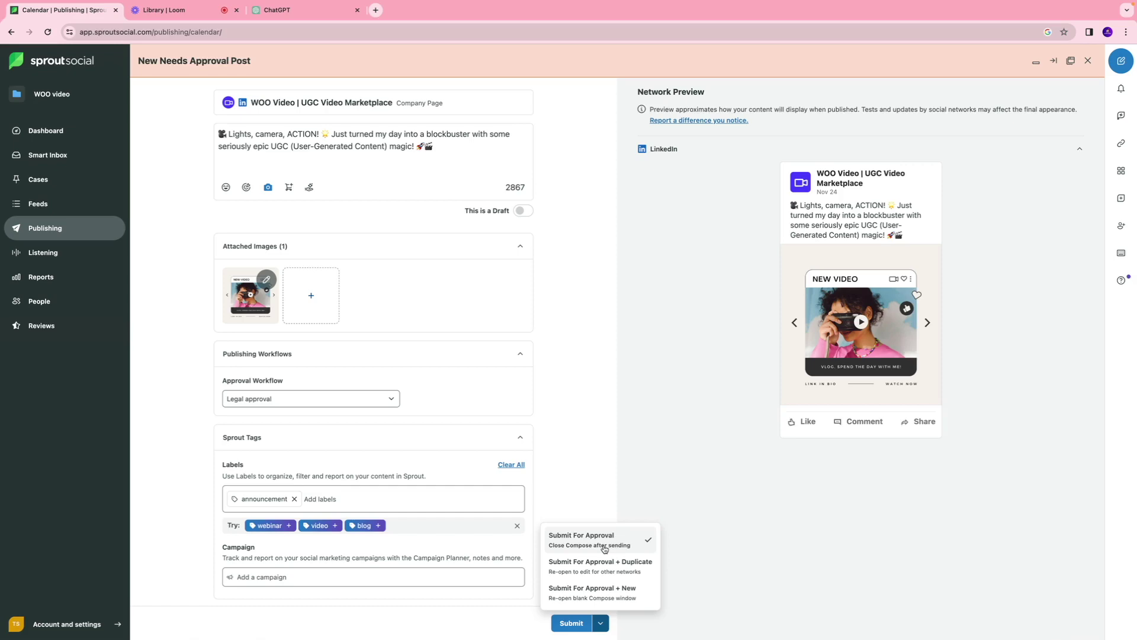
{"action": "left_click", "coordinate": [604, 550]}
{"action": "left_click", "coordinate": [567, 626]}
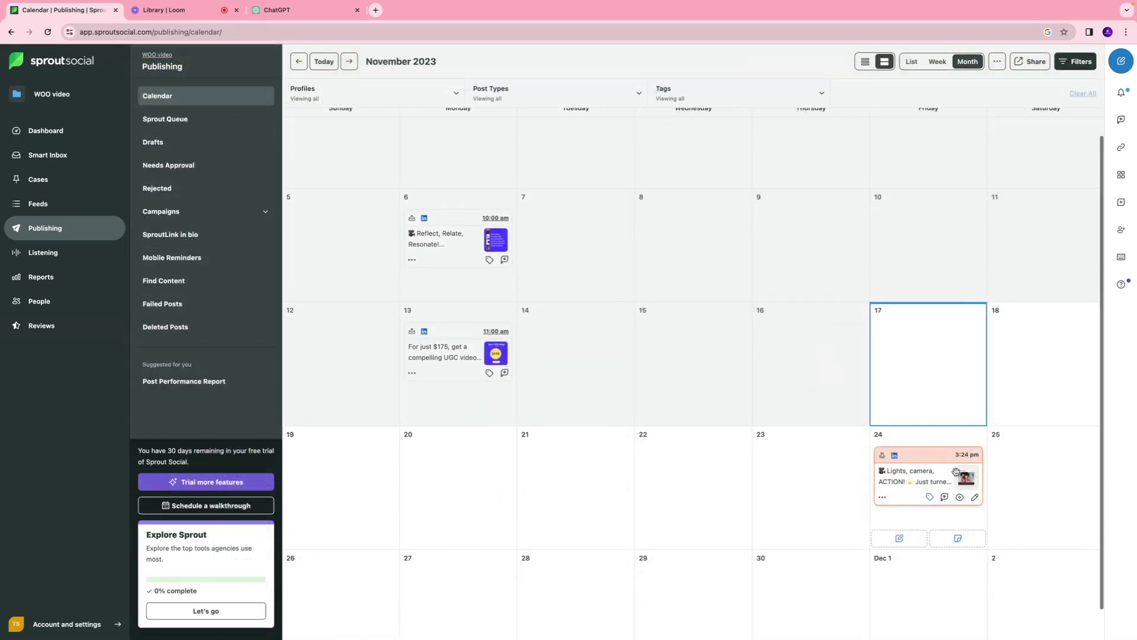
Approve Step 1 and Step 2 of the UGC video post in Needs Approval
{"action": "left_click", "coordinate": [196, 166]}
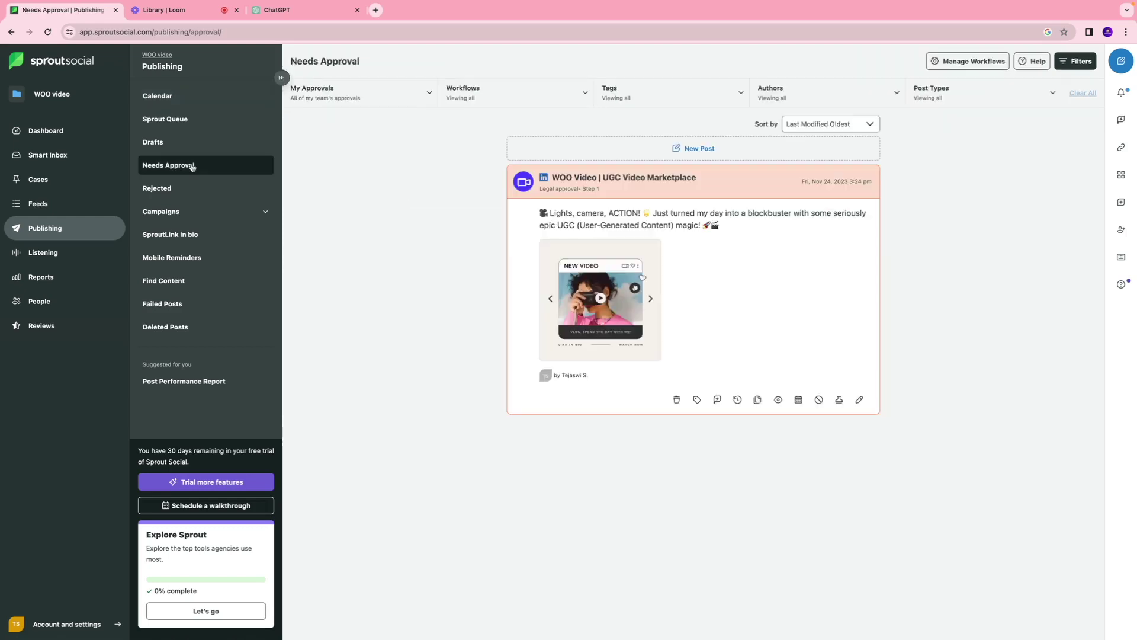
{"action": "left_click", "coordinate": [839, 401]}
{"action": "left_click", "coordinate": [840, 401]}
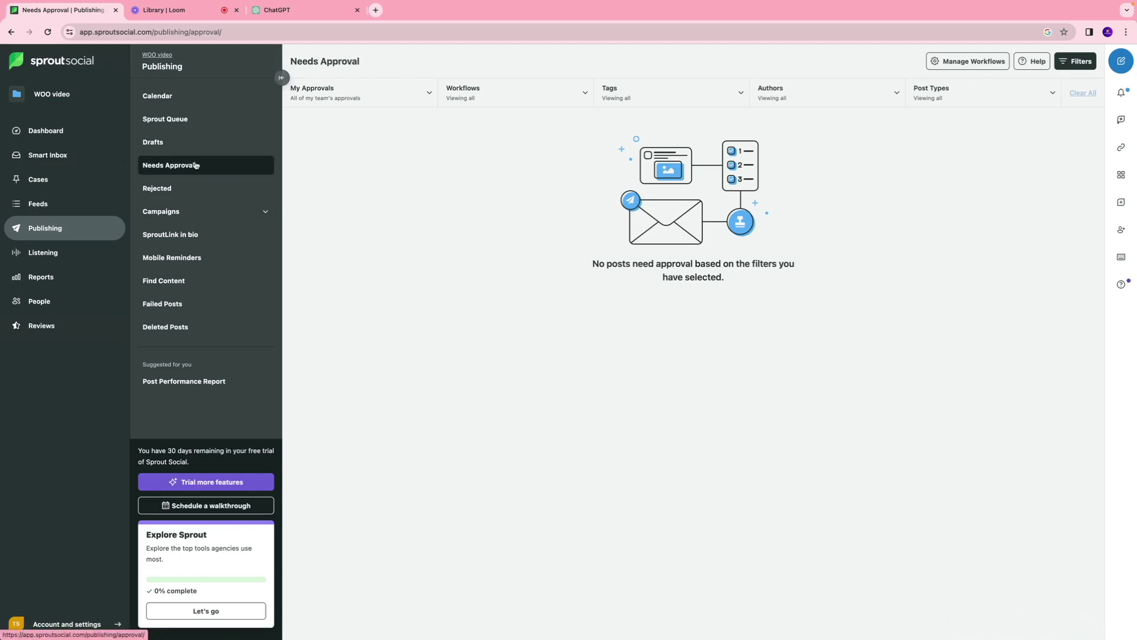
{"action": "left_click", "coordinate": [162, 98]}
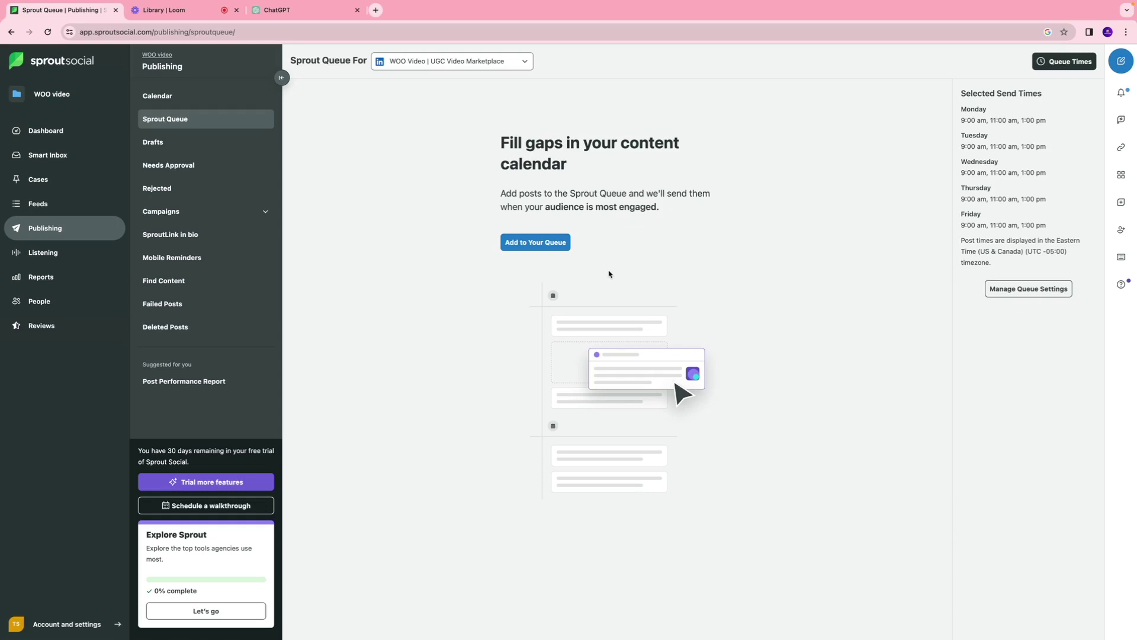
Check the Drafts and Rejected posts pages, then open Active Campaigns
{"action": "left_click", "coordinate": [155, 142]}
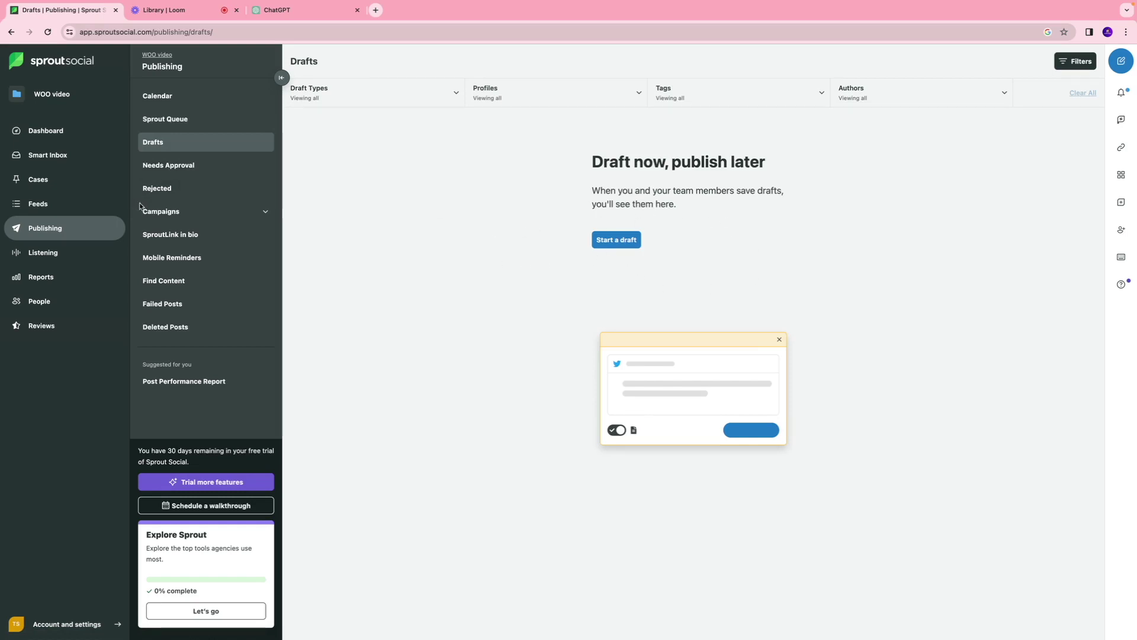
{"action": "left_click", "coordinate": [153, 190]}
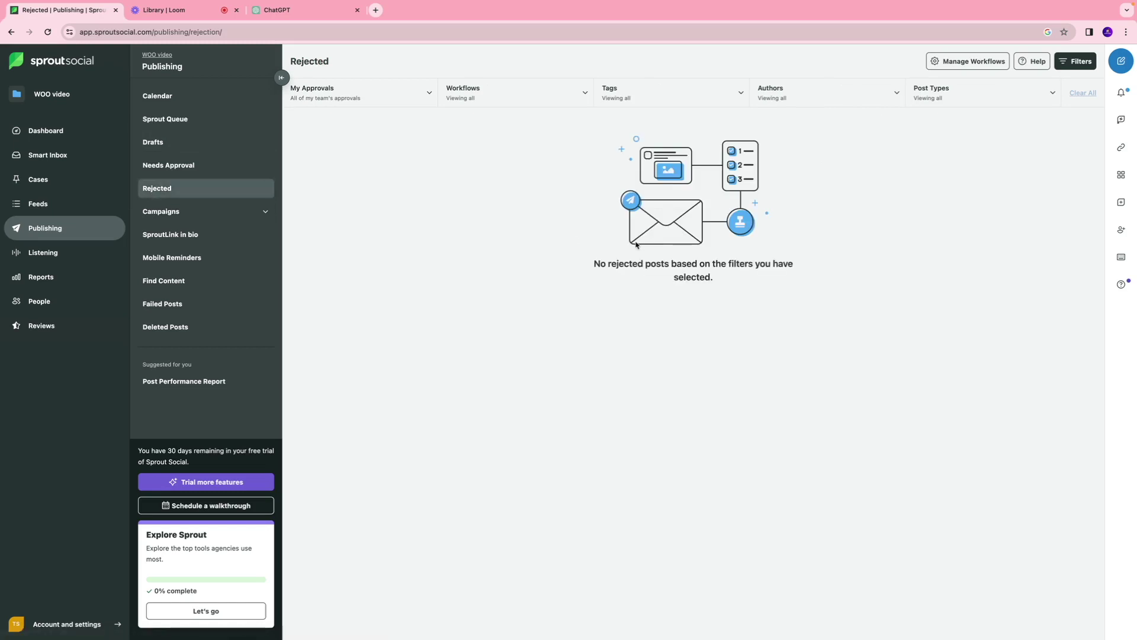
{"action": "left_click", "coordinate": [161, 212]}
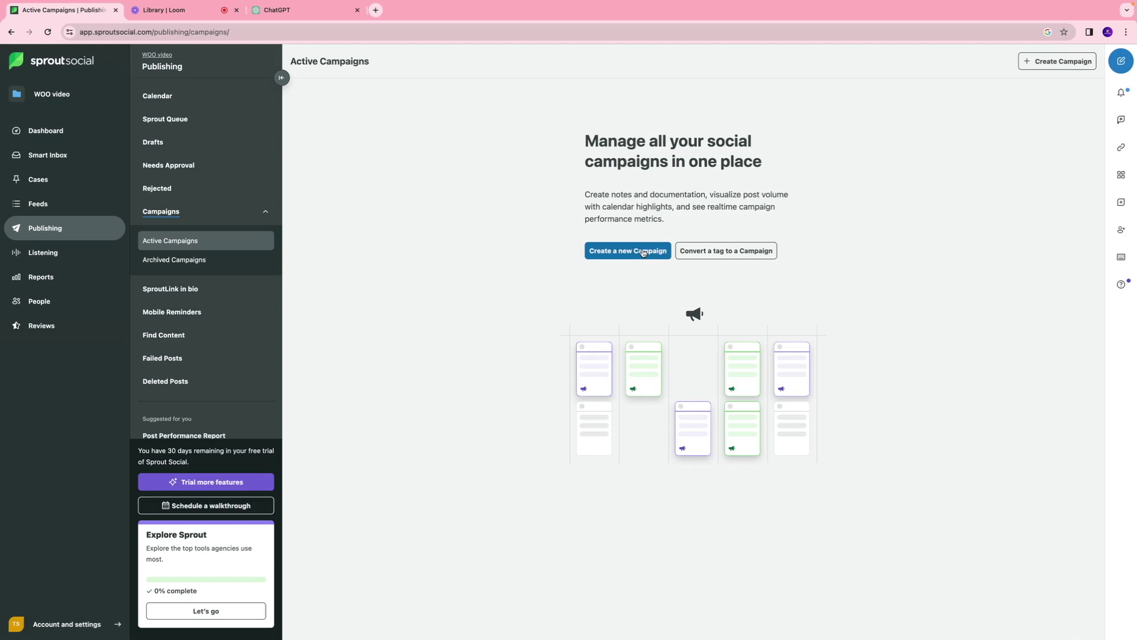
Start a new campaign named 'Q4 Campaign' running December 4–8, 2023
{"action": "left_click", "coordinate": [641, 250]}
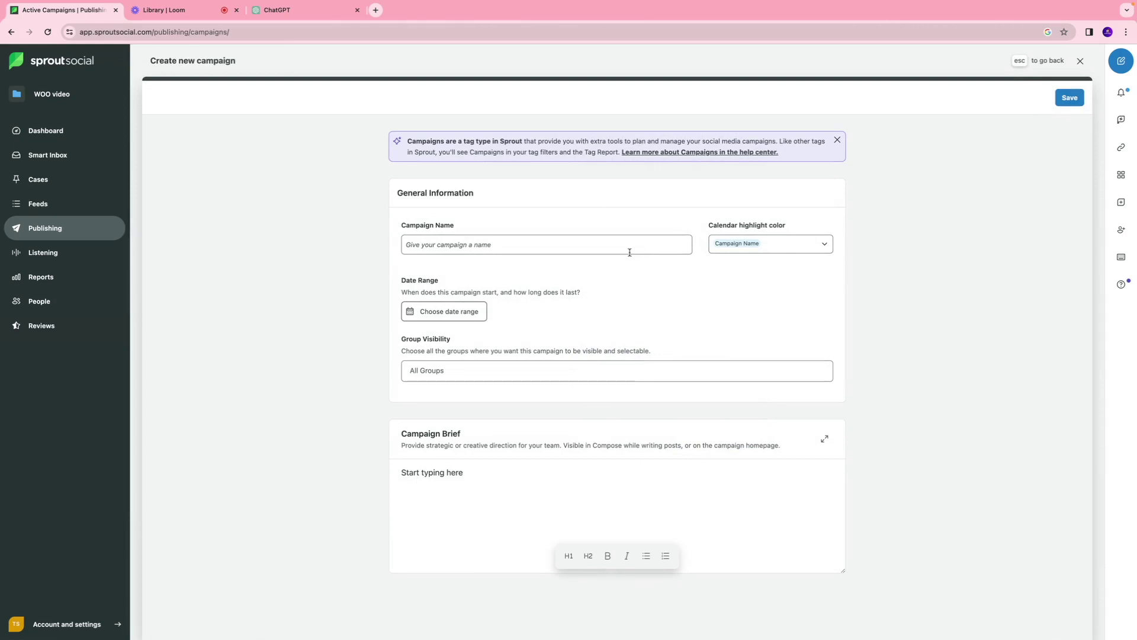
{"action": "left_click", "coordinate": [630, 252]}
{"action": "type", "text": "Q4"}
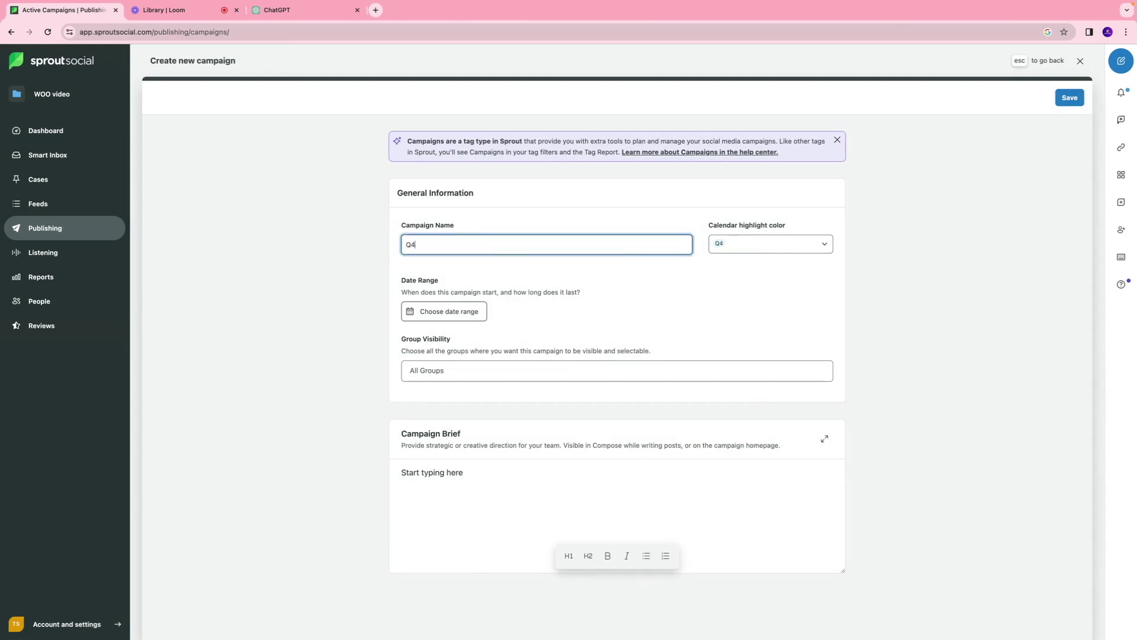
{"action": "type", "text": " Campaign"}
{"action": "left_click", "coordinate": [473, 312]}
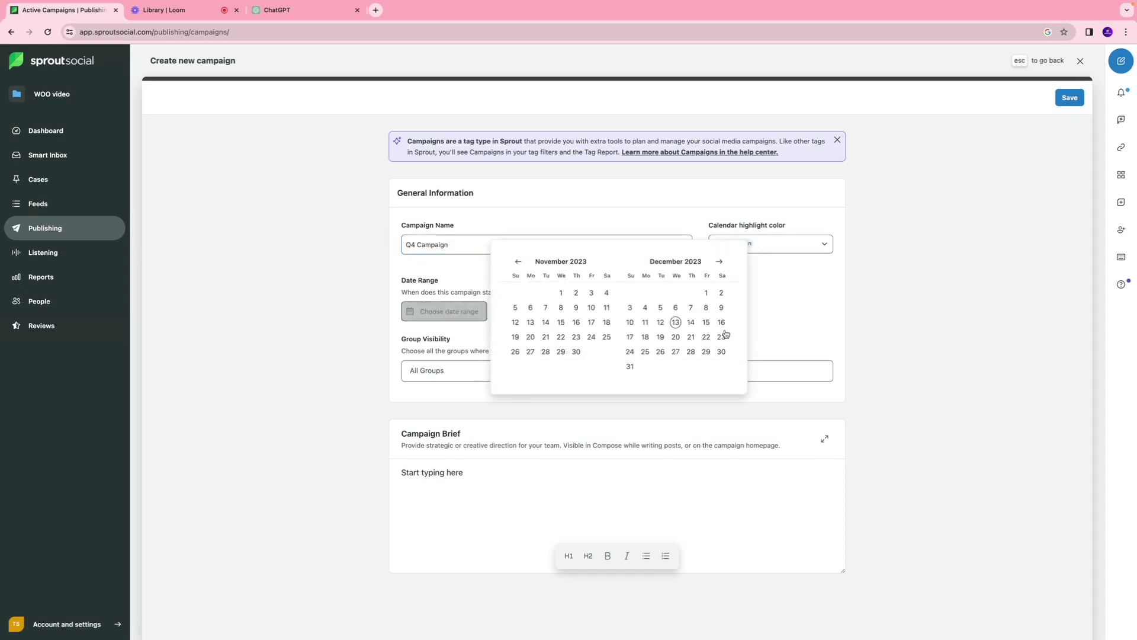
{"action": "left_click", "coordinate": [646, 308]}
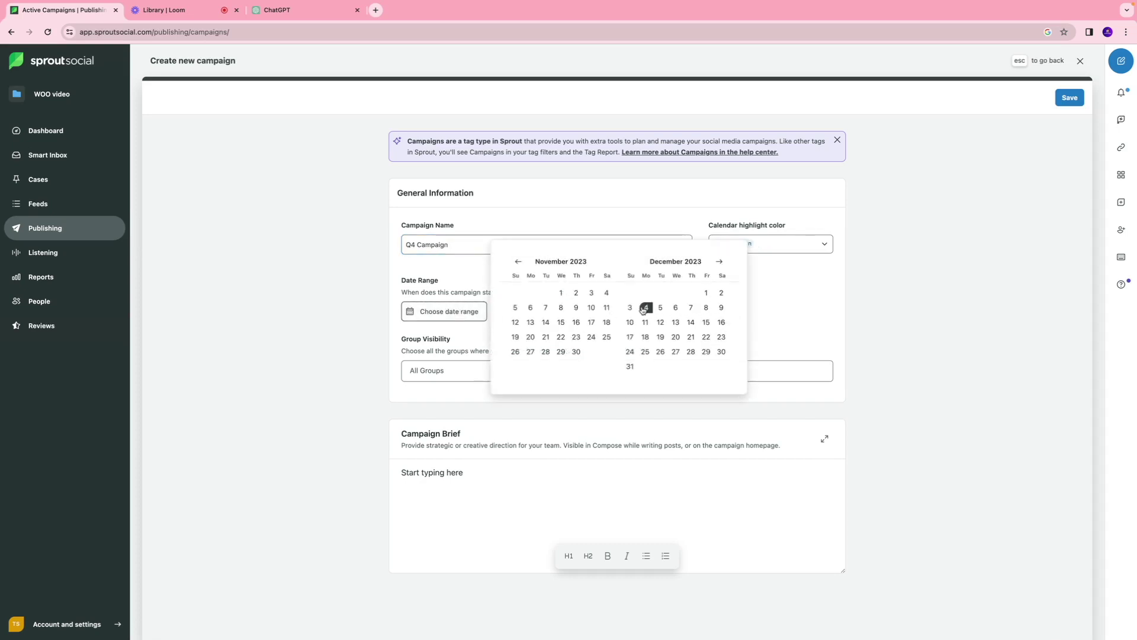
{"action": "left_click", "coordinate": [707, 307]}
Make the campaign visible to WOO video, paste the UGC brief, and save it
{"action": "left_click", "coordinate": [782, 310]}
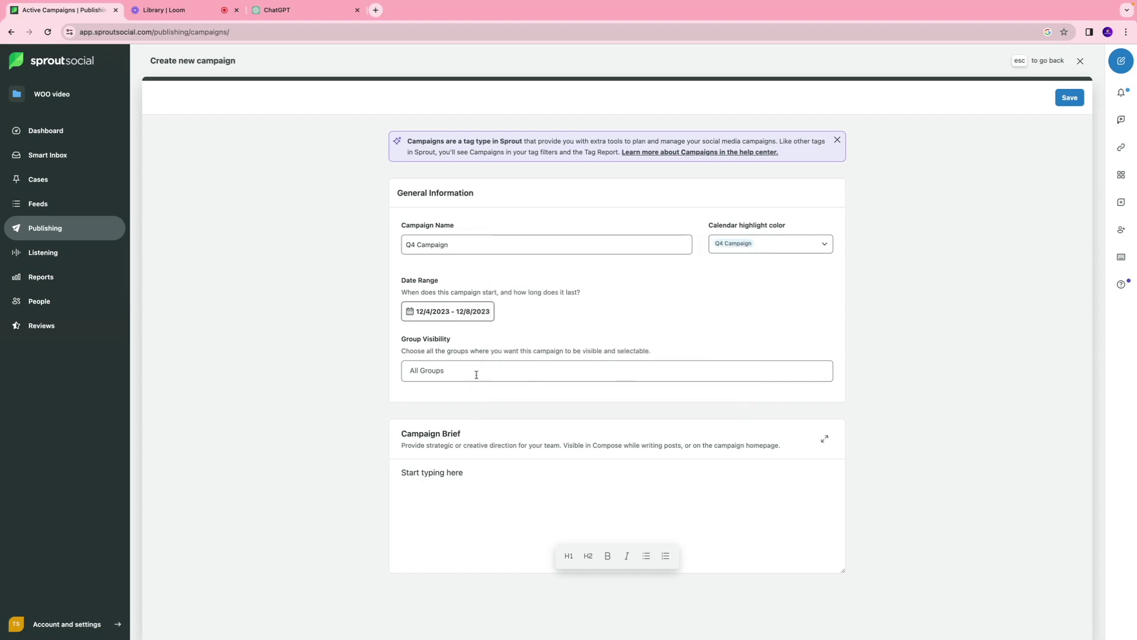
{"action": "left_click", "coordinate": [474, 373]}
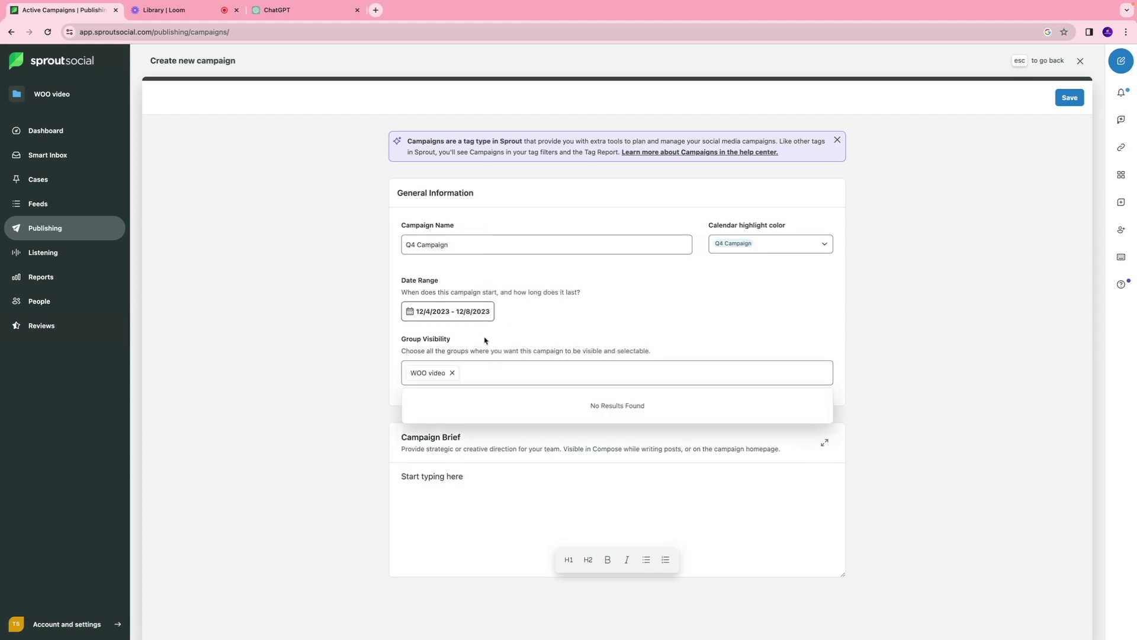
{"action": "left_click", "coordinate": [745, 475]}
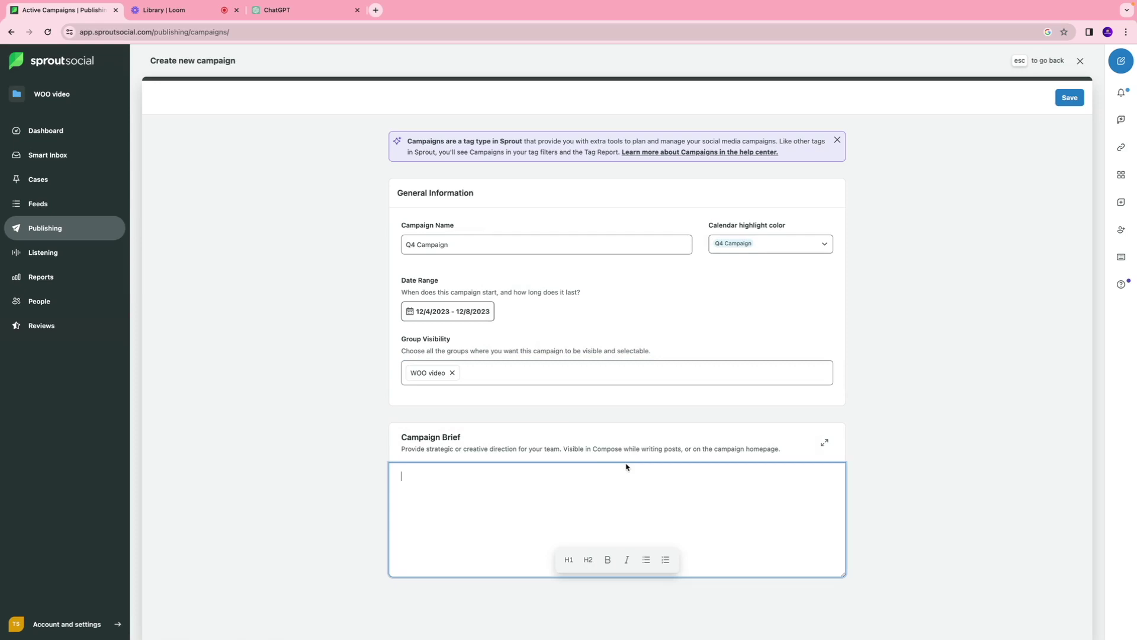
{"action": "type", "text": "Objective:Empower our community to showcase their unique brilliance through User-Generated Content (UGC). Encourage participation, foster engagement, and amplify the authentic voices that make our brand shine. Target Audience:Engaged and diverse community members who embody creativity, individuality, and enthusiasm. Age group: 18-35. Social media enthusiasts across platforms. Key Message:\"Sparkle is everywhere, and it's uniquely YOU! Show us your magic, your quirks, and your brilliance. Let's light up the world together! ✨ #UnleashYourSparkle\" Channels: Primary: Instagram, TikTok, Twitter Secondary: Facebook, YouTube"}
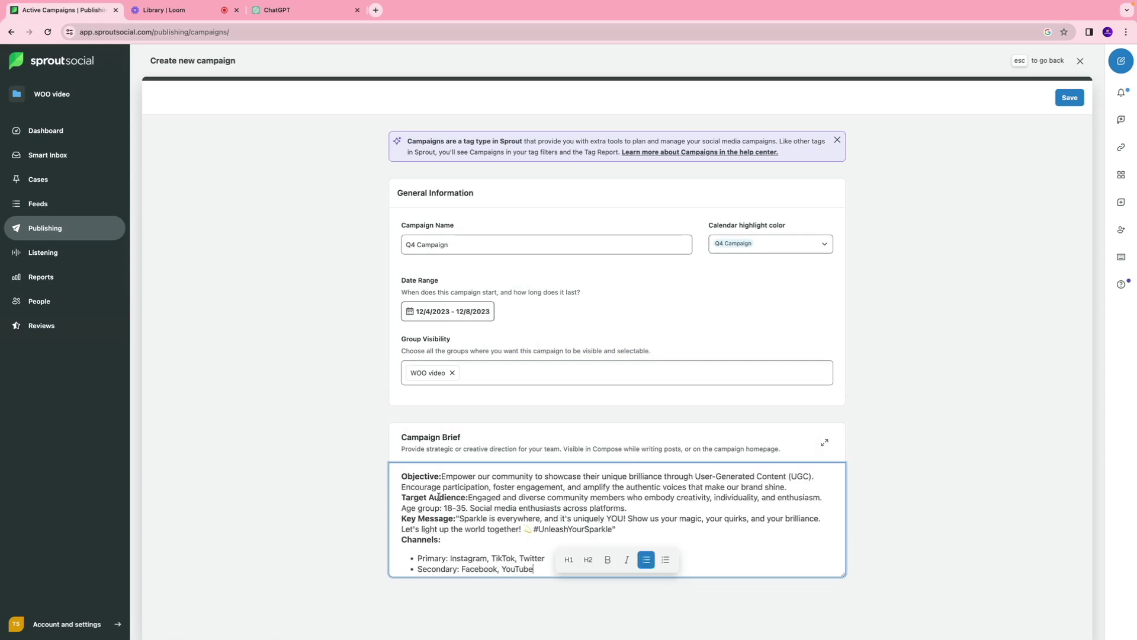
{"action": "left_click", "coordinate": [1067, 99]}
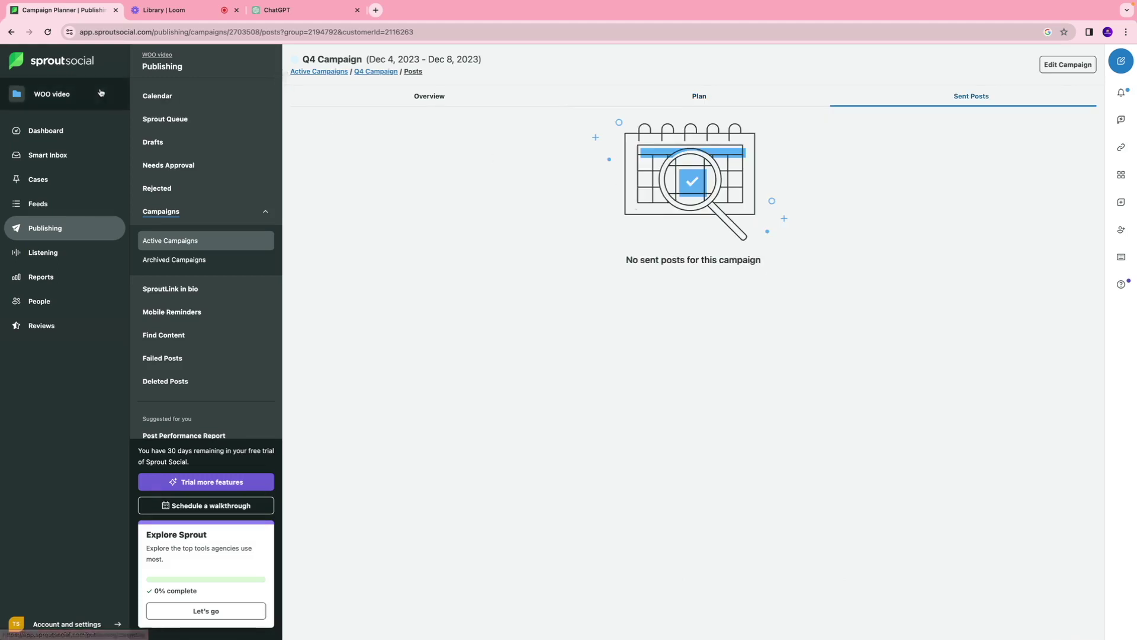
{"action": "left_click", "coordinate": [157, 96]}
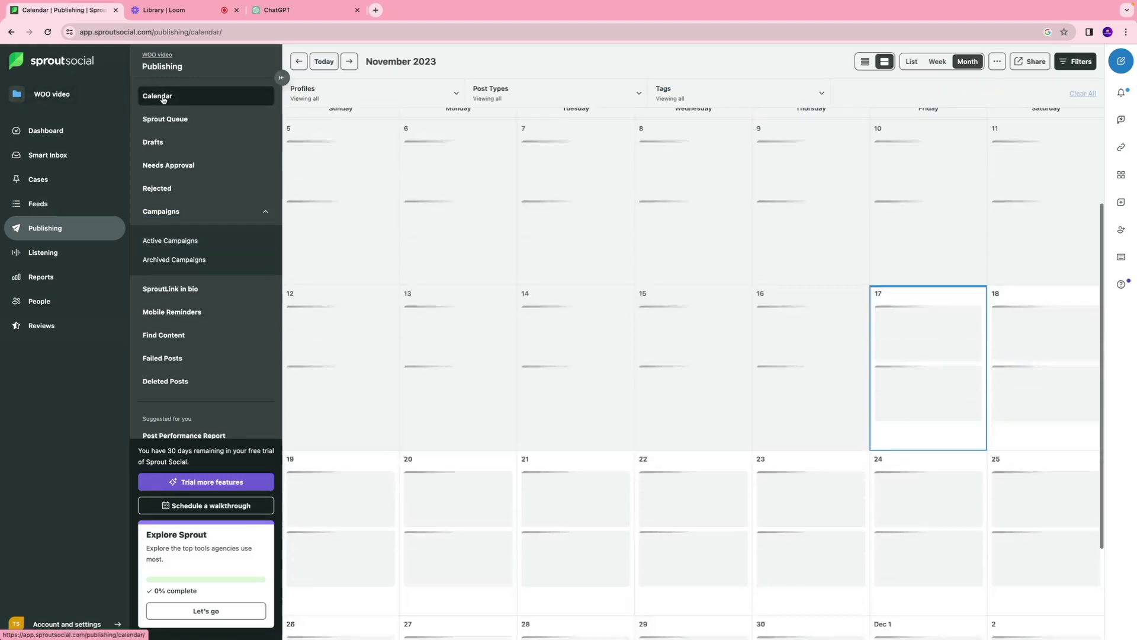
Edit the Nov 24 UGC video post to join Q4 Campaign and schedule it
{"action": "mouse_move", "coordinate": [965, 459]}
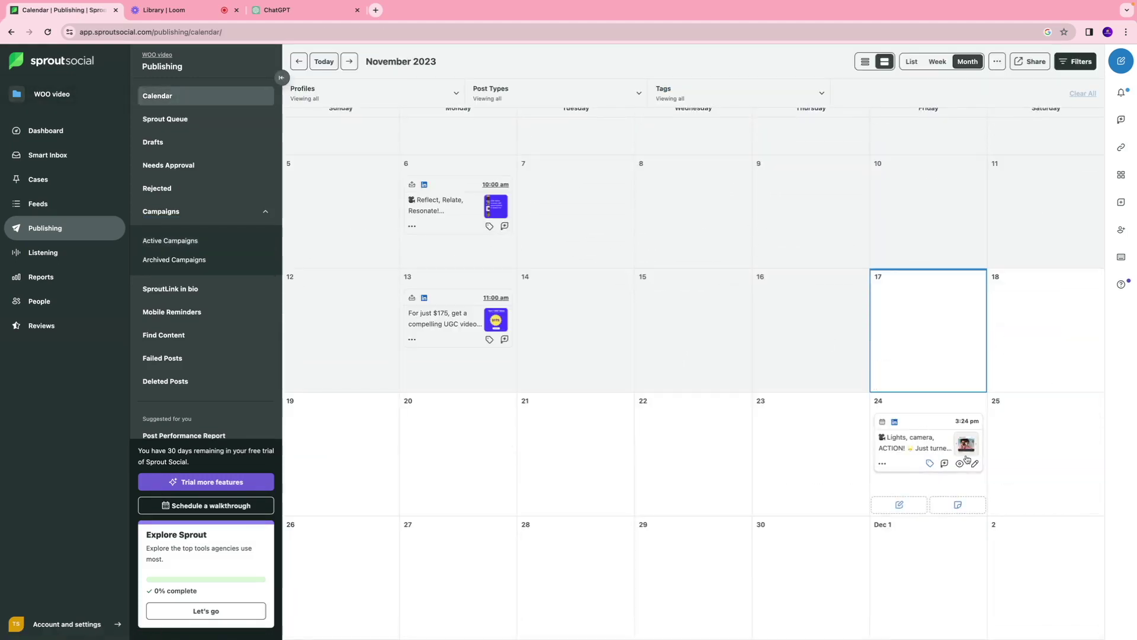
{"action": "left_click", "coordinate": [976, 464]}
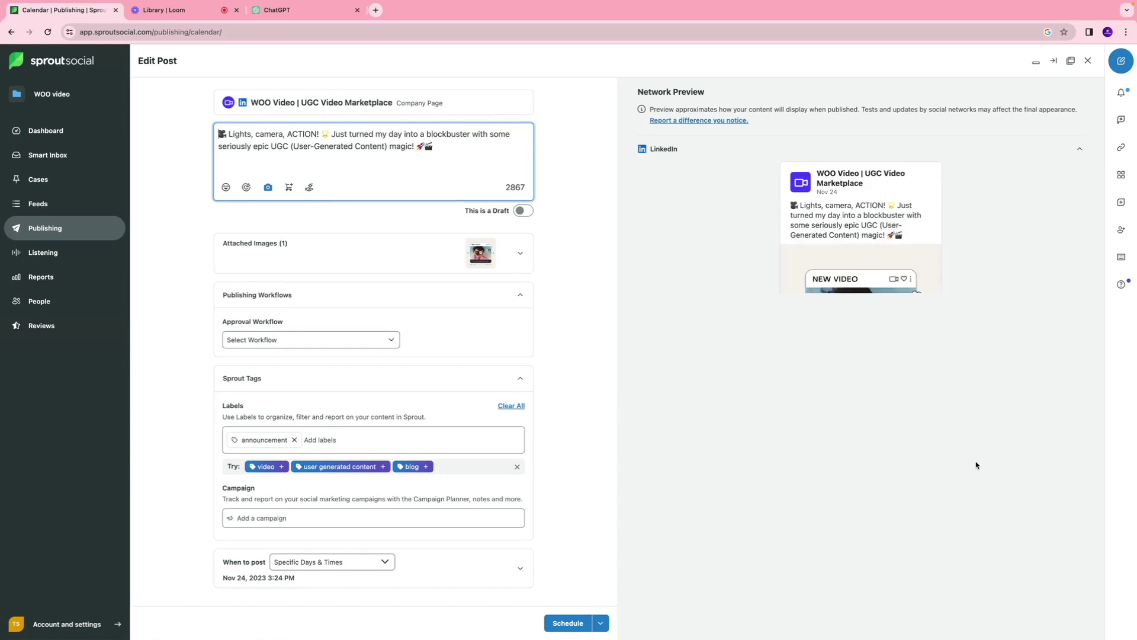
{"action": "left_click", "coordinate": [261, 523]}
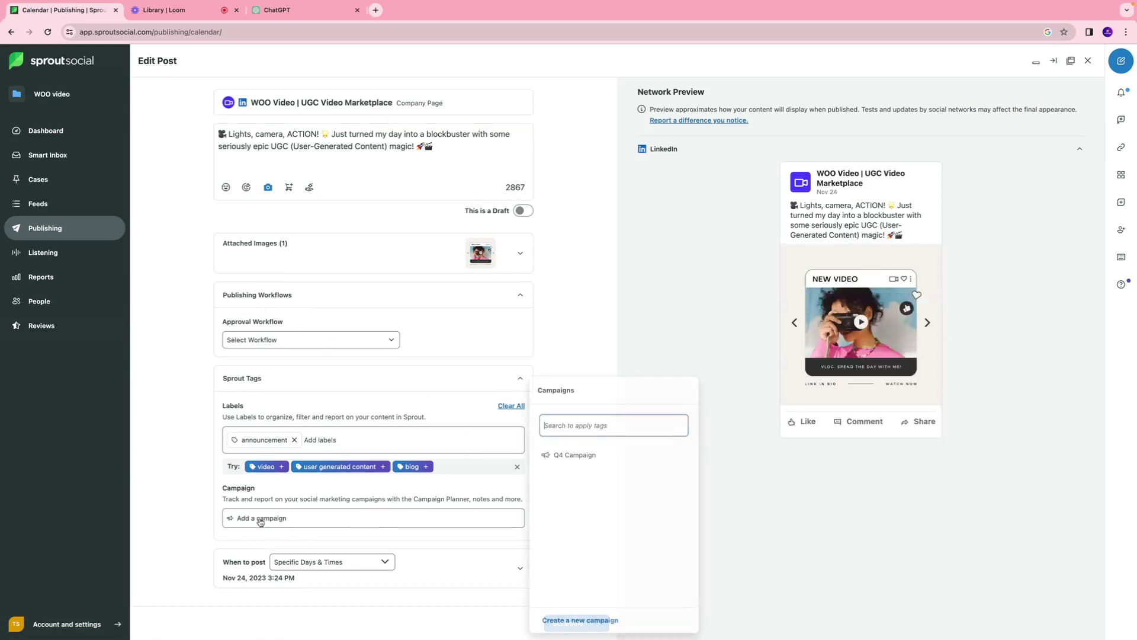
{"action": "left_click", "coordinate": [563, 456]}
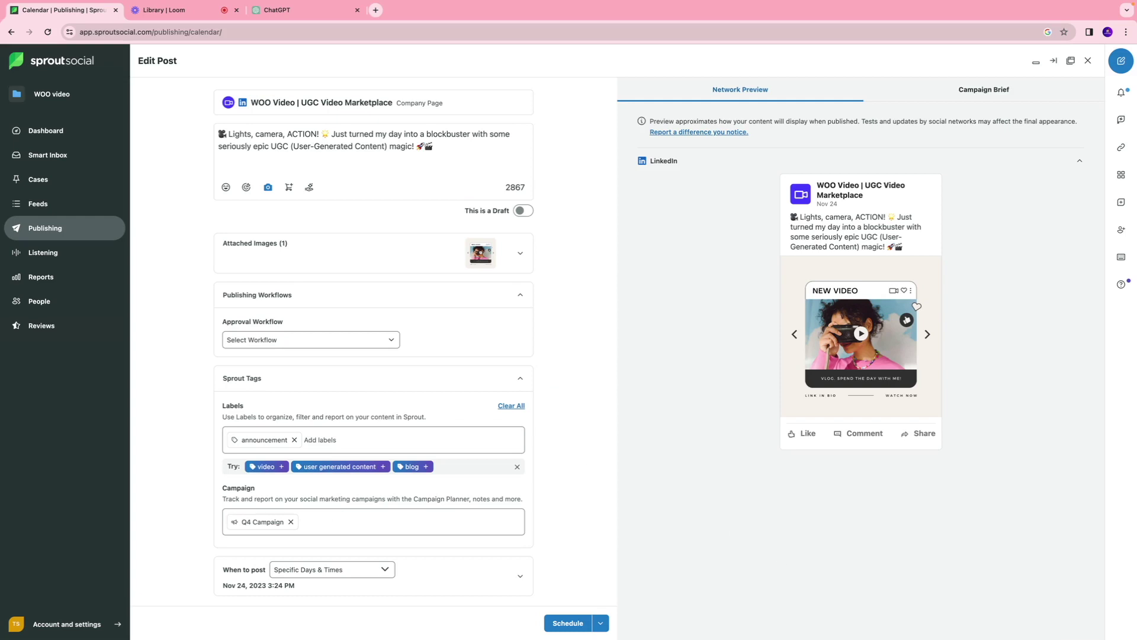
{"action": "left_click", "coordinate": [571, 622]}
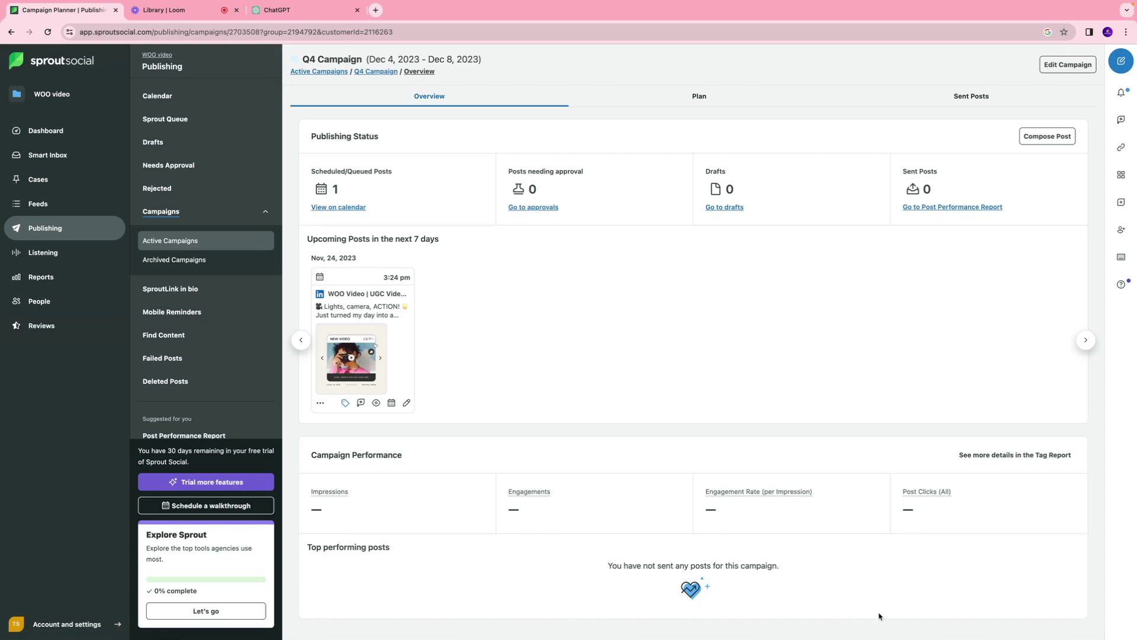
View the SproutLink in bio and Find Content pages, then go to Reports Home
{"action": "left_click", "coordinate": [200, 292]}
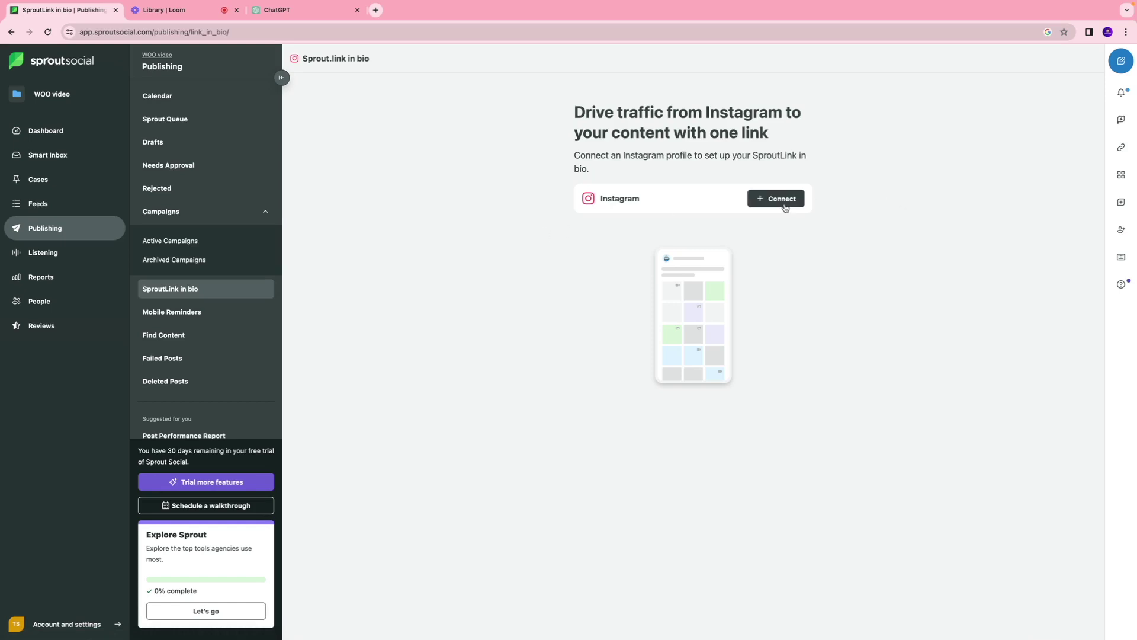
{"action": "left_click", "coordinate": [164, 335]}
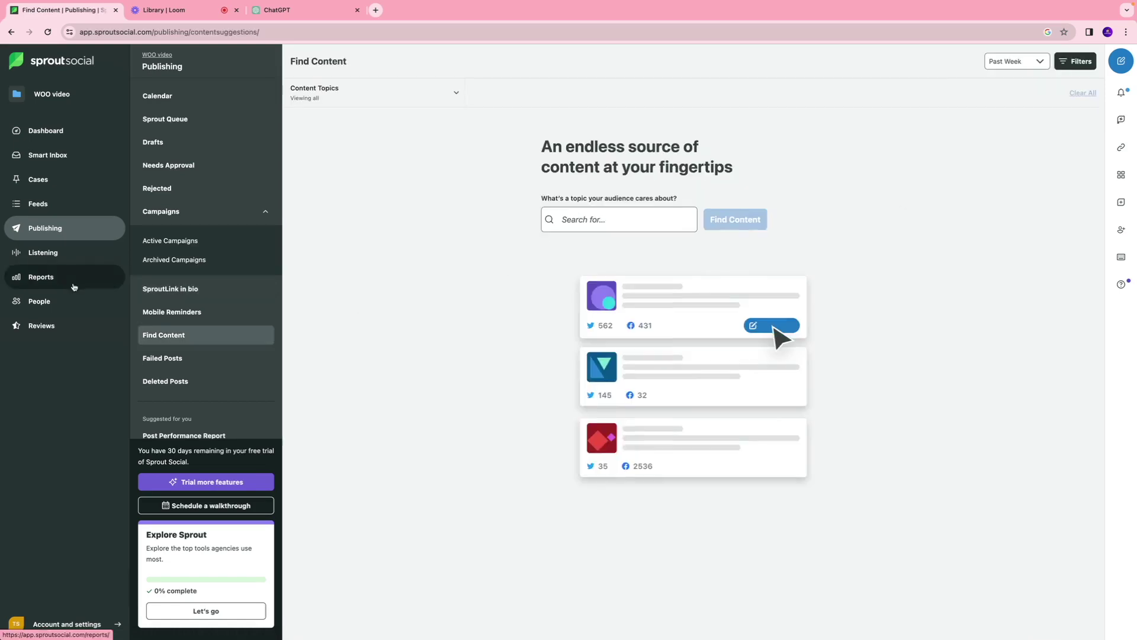
{"action": "left_click", "coordinate": [36, 282]}
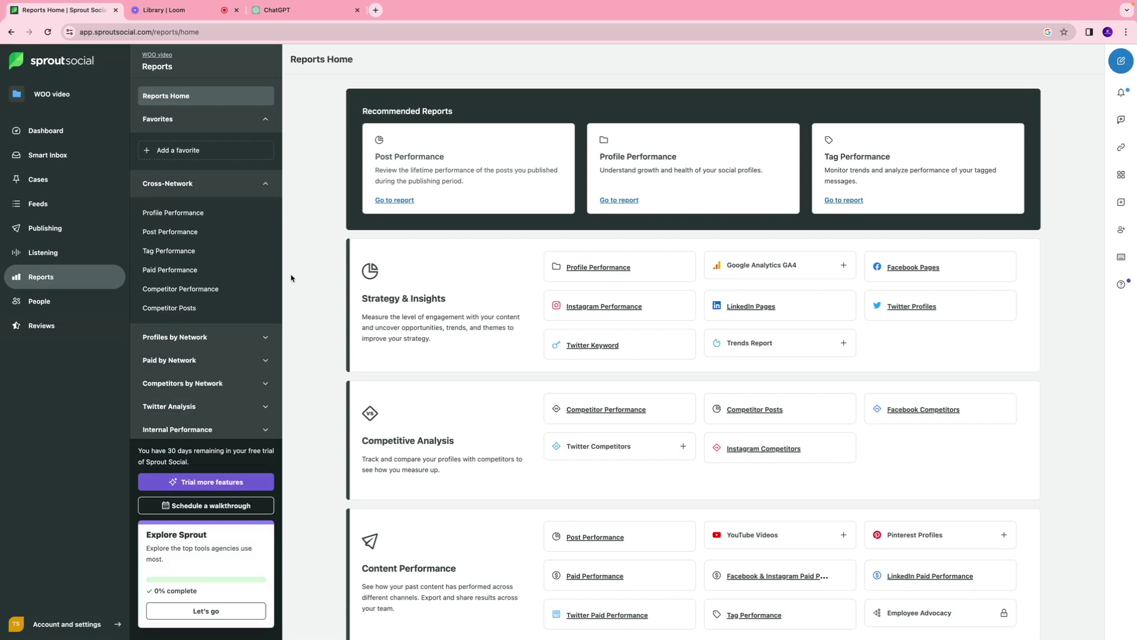
Open the recommended Post Performance report from Reports Home
{"action": "scroll", "coordinate": [465, 177], "scroll_direction": "down", "scroll_amount": 3}
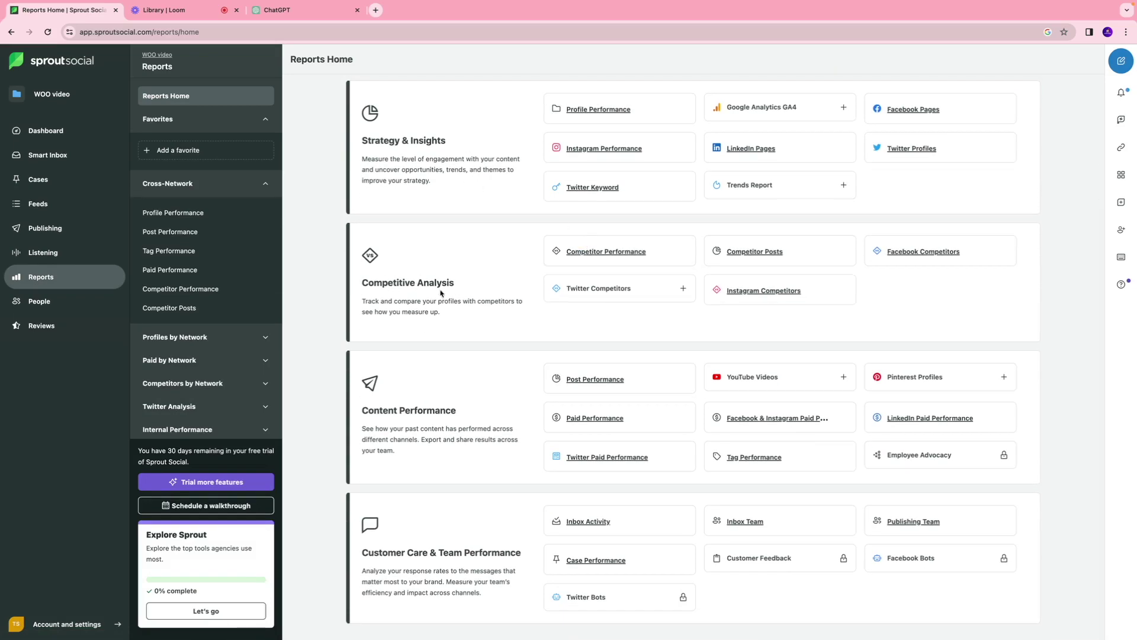
{"action": "scroll", "coordinate": [454, 404], "scroll_direction": "up", "scroll_amount": 3}
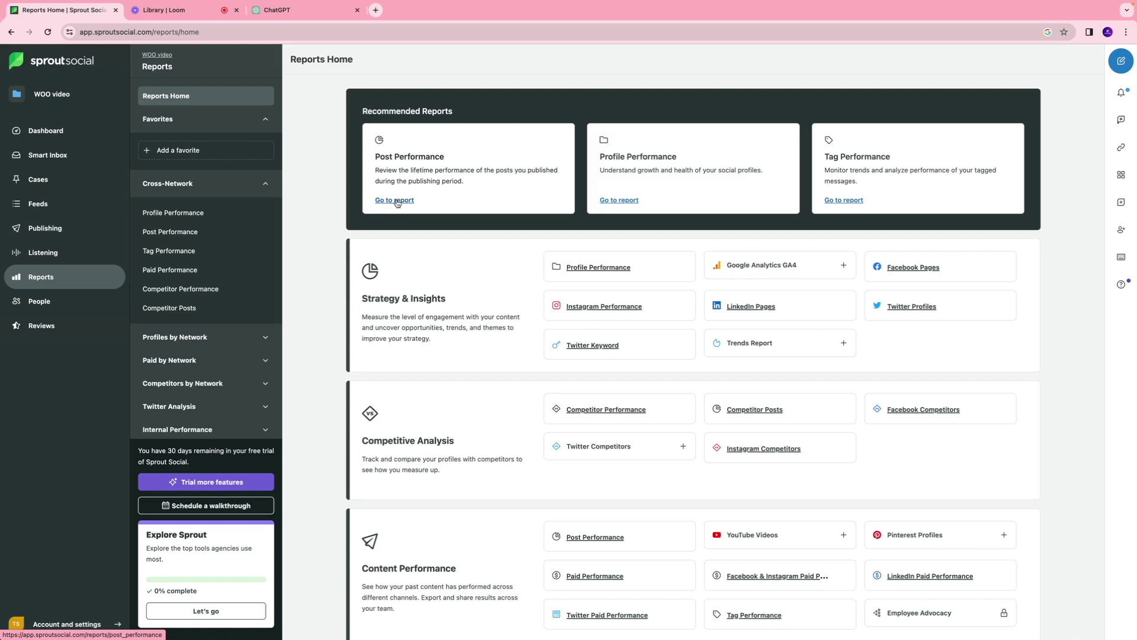
{"action": "left_click", "coordinate": [396, 200]}
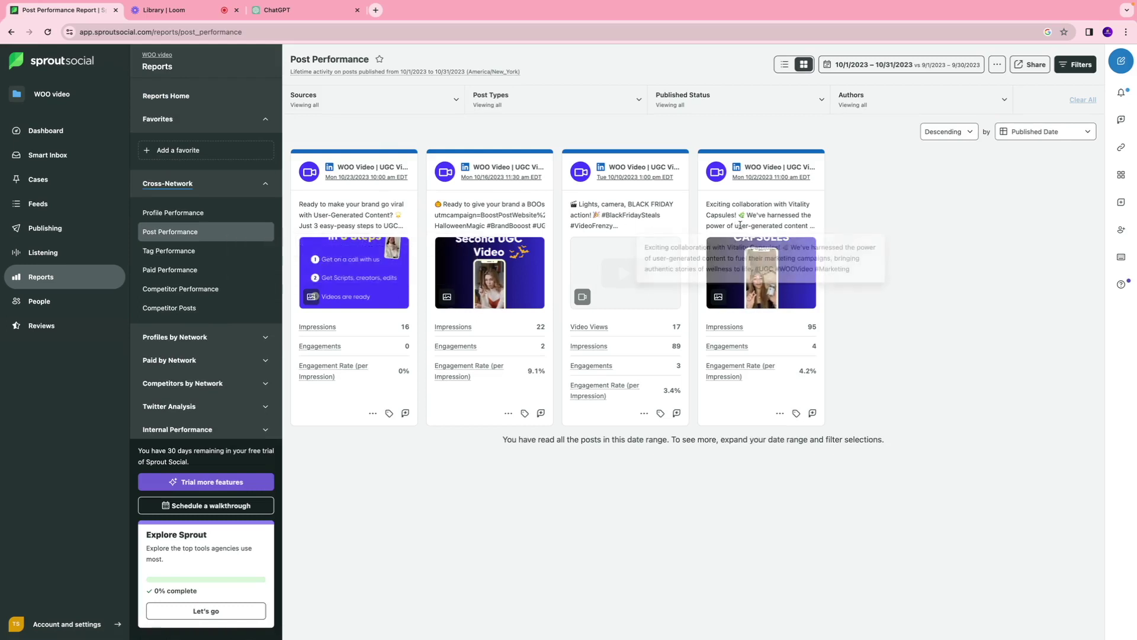
Set the Post Performance report's date range to the Last 28 Days
{"action": "left_click", "coordinate": [900, 65]}
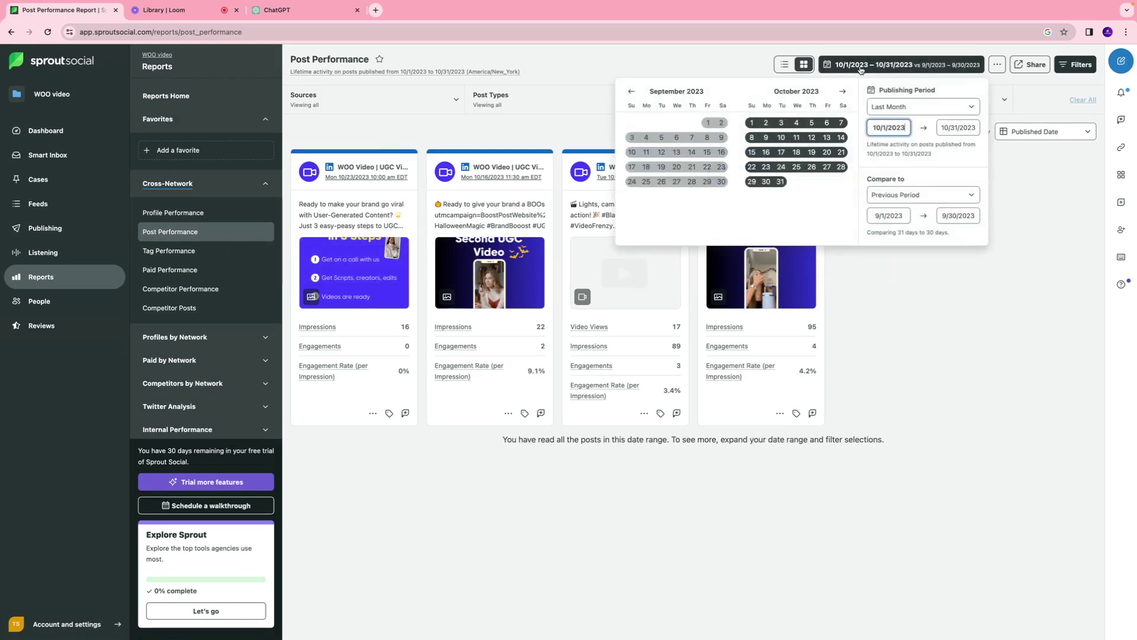
{"action": "left_click", "coordinate": [905, 108]}
{"action": "left_click", "coordinate": [889, 167]}
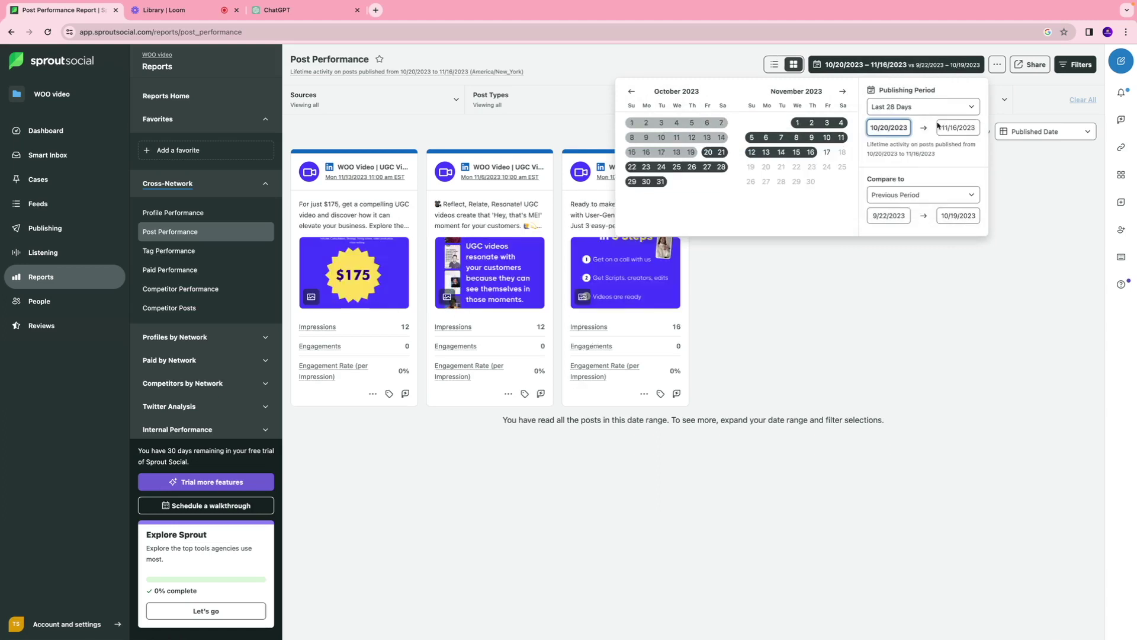
{"action": "left_click", "coordinate": [353, 217]}
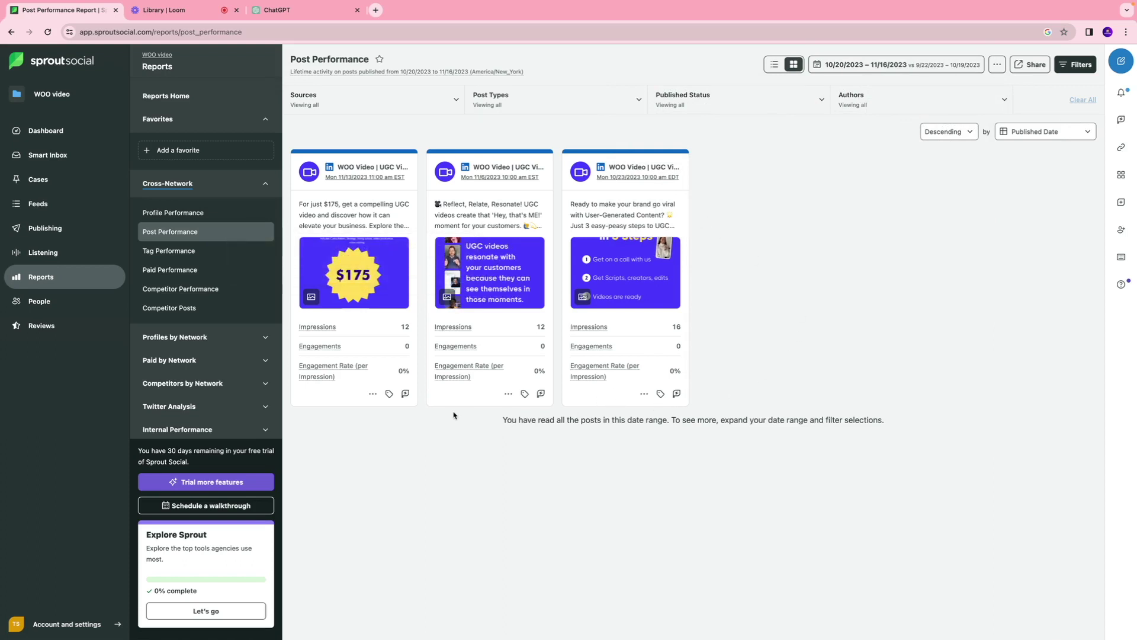
Start a team conversation on the $175 post mentioning a teammate
{"action": "left_click", "coordinate": [405, 395]}
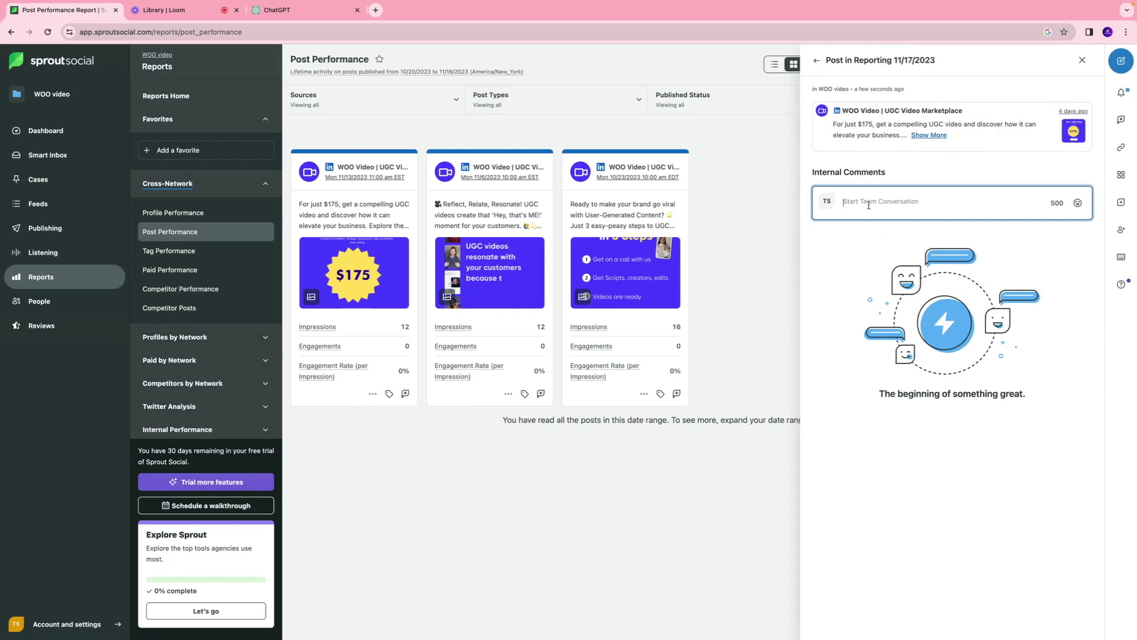
{"action": "type", "text": "@te"}
{"action": "key", "text": "Return"}
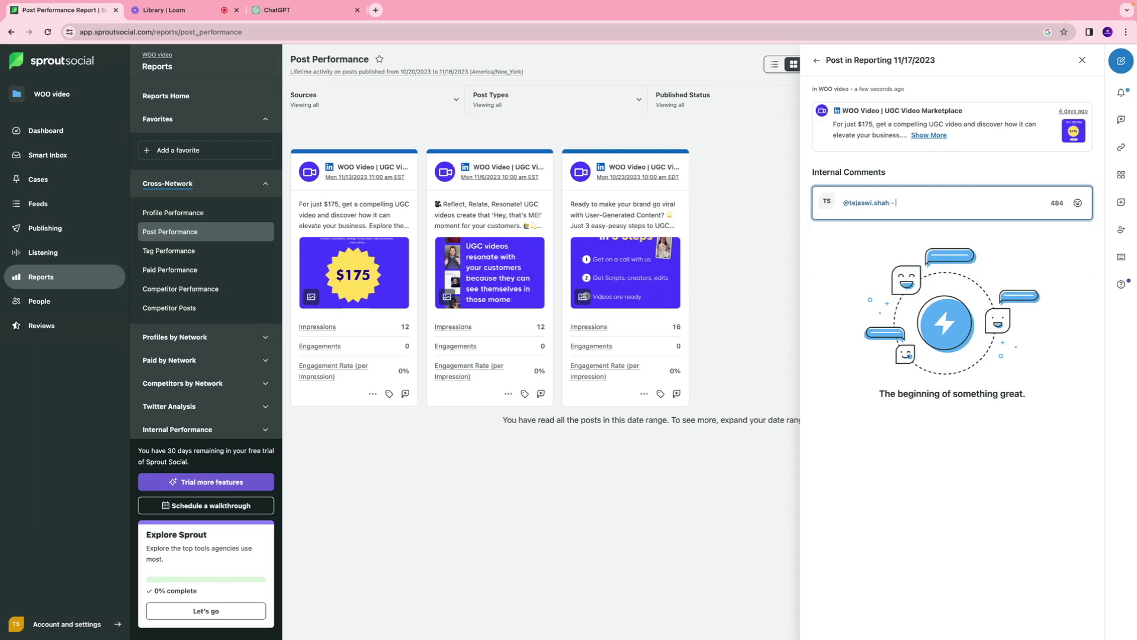
Download the Post Performance report as a PDF
{"action": "left_click", "coordinate": [1031, 65]}
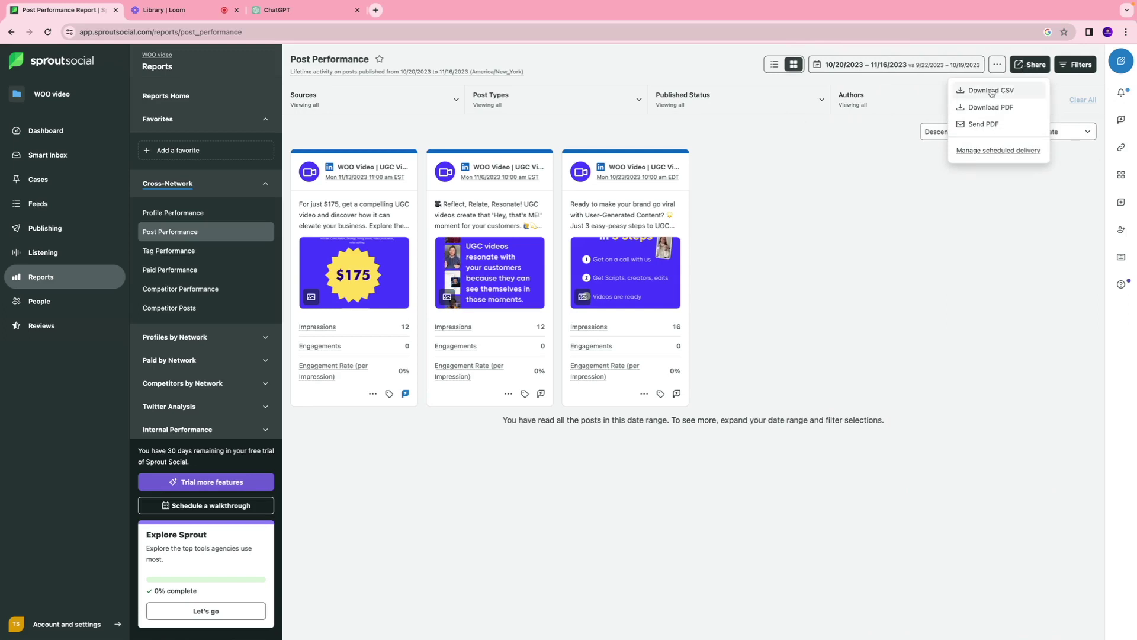
{"action": "left_click", "coordinate": [994, 110]}
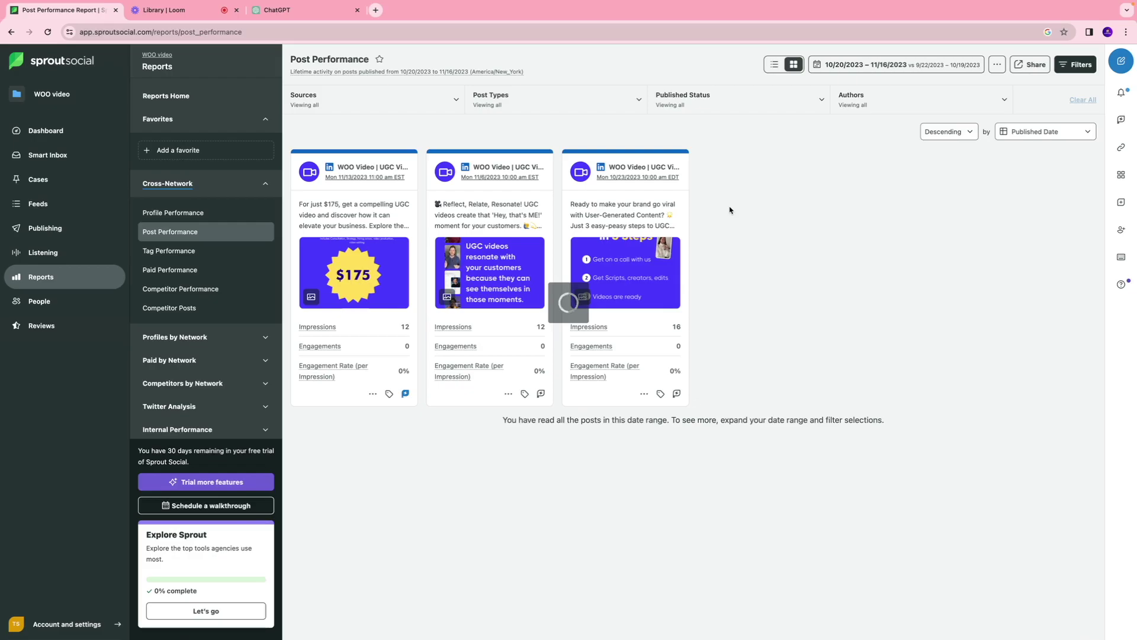
{"action": "scroll", "coordinate": [646, 202], "scroll_direction": "down", "scroll_amount": 10}
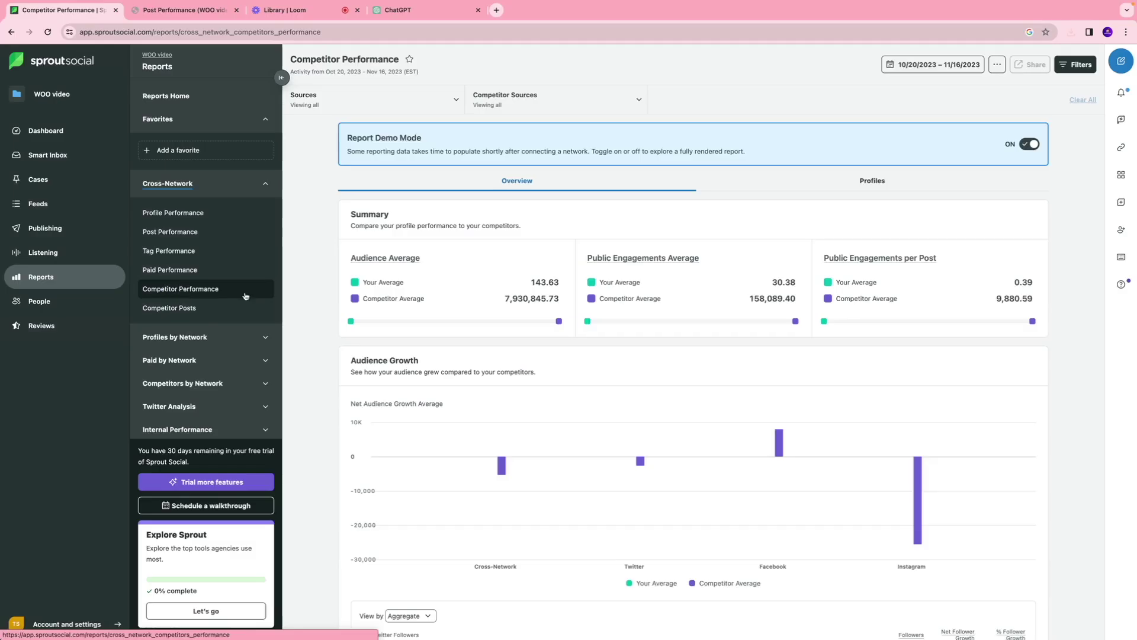
Limit Competitor Sources to Starbucks under Facebook
{"action": "scroll", "coordinate": [400, 302], "scroll_direction": "down", "scroll_amount": 6}
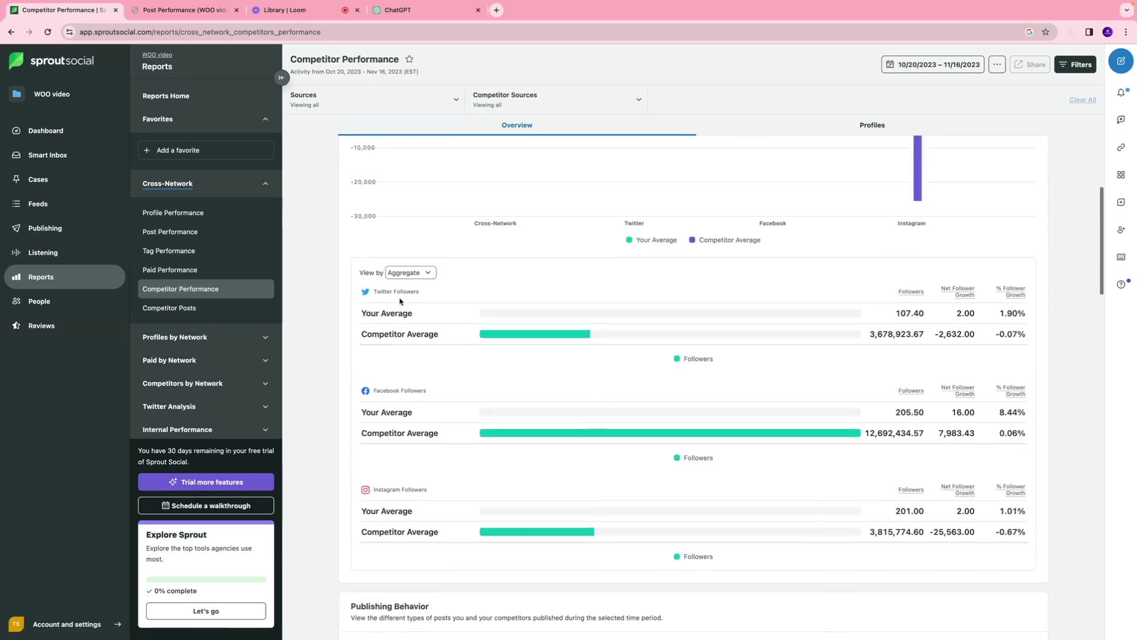
{"action": "scroll", "coordinate": [401, 302], "scroll_direction": "down", "scroll_amount": 8}
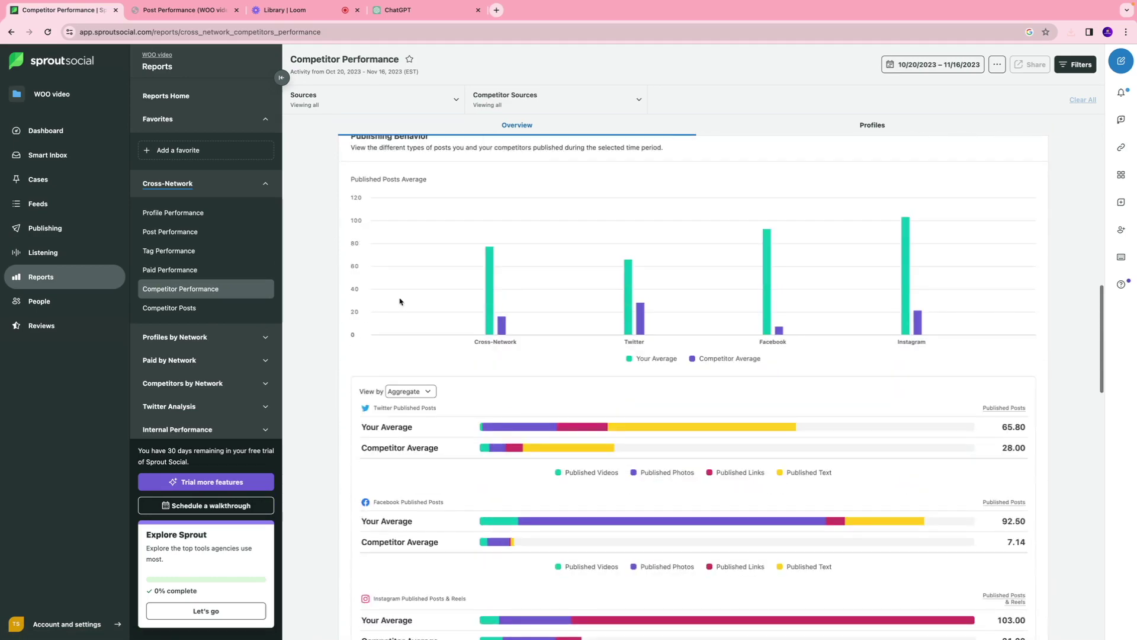
{"action": "scroll", "coordinate": [401, 302], "scroll_direction": "down", "scroll_amount": 10}
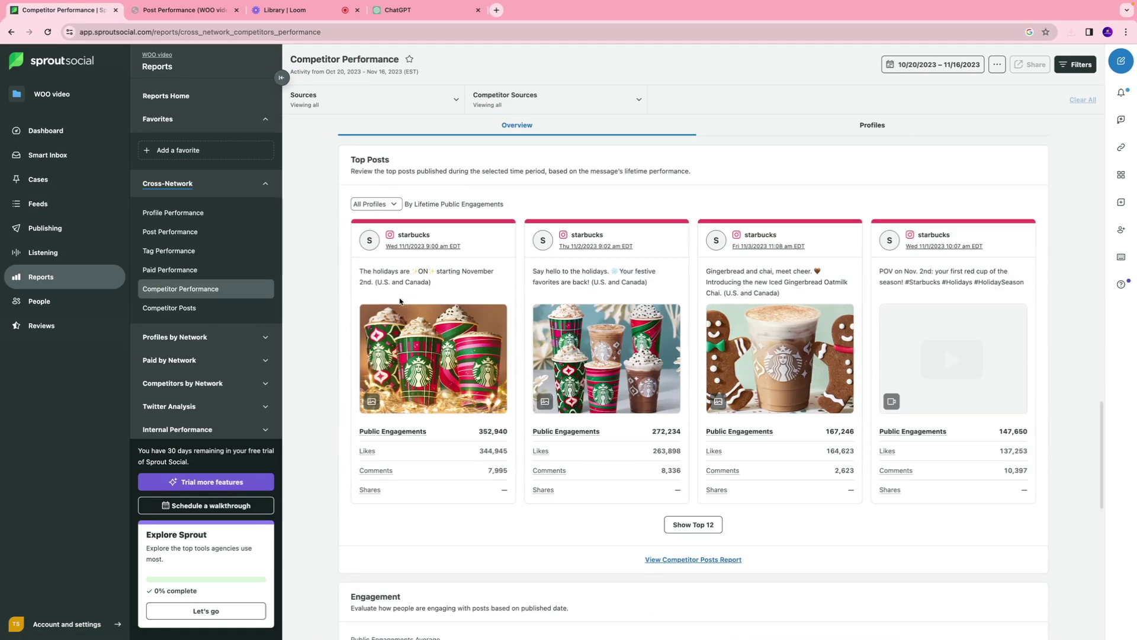
{"action": "scroll", "coordinate": [401, 303], "scroll_direction": "down", "scroll_amount": 9}
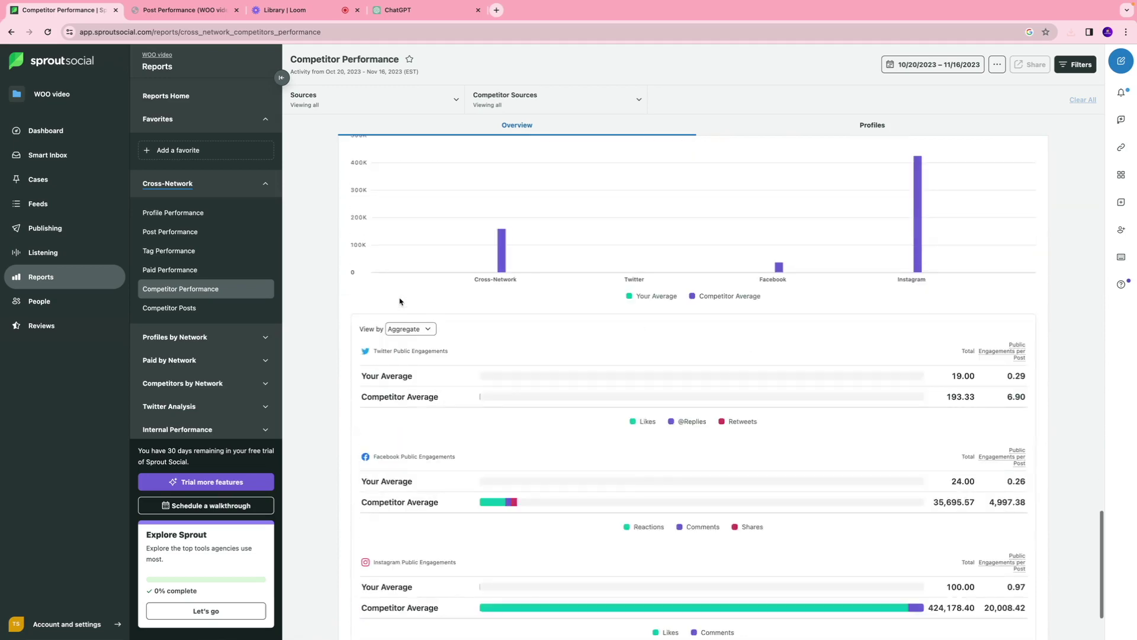
{"action": "scroll", "coordinate": [400, 302], "scroll_direction": "up", "scroll_amount": 20}
{"action": "left_click", "coordinate": [522, 102]}
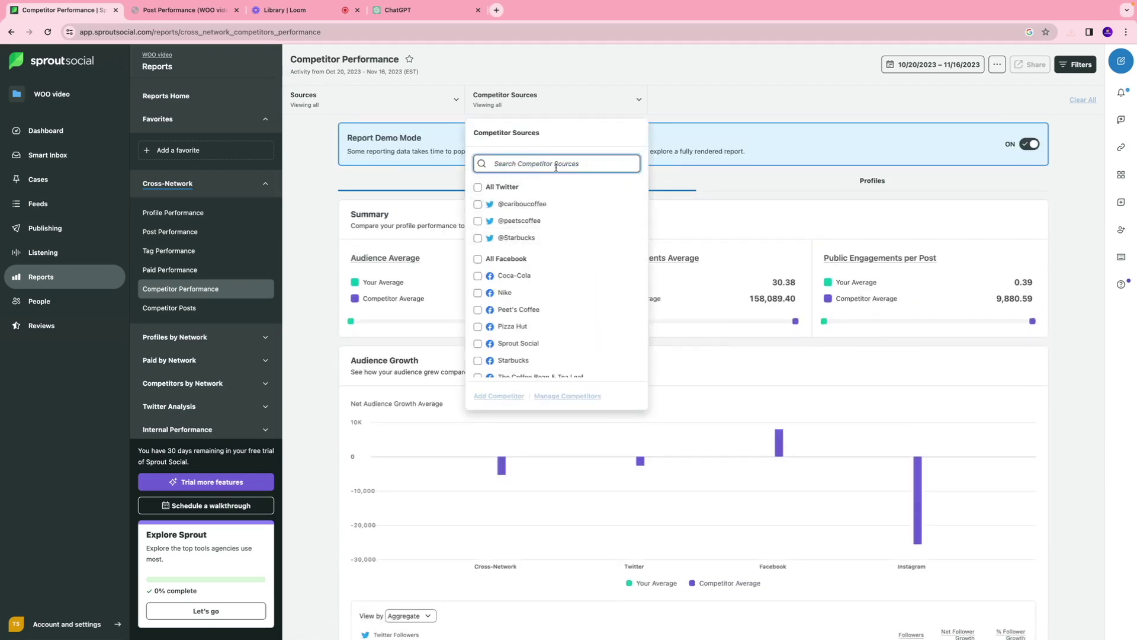
{"action": "scroll", "coordinate": [483, 252], "scroll_direction": "down", "scroll_amount": 3}
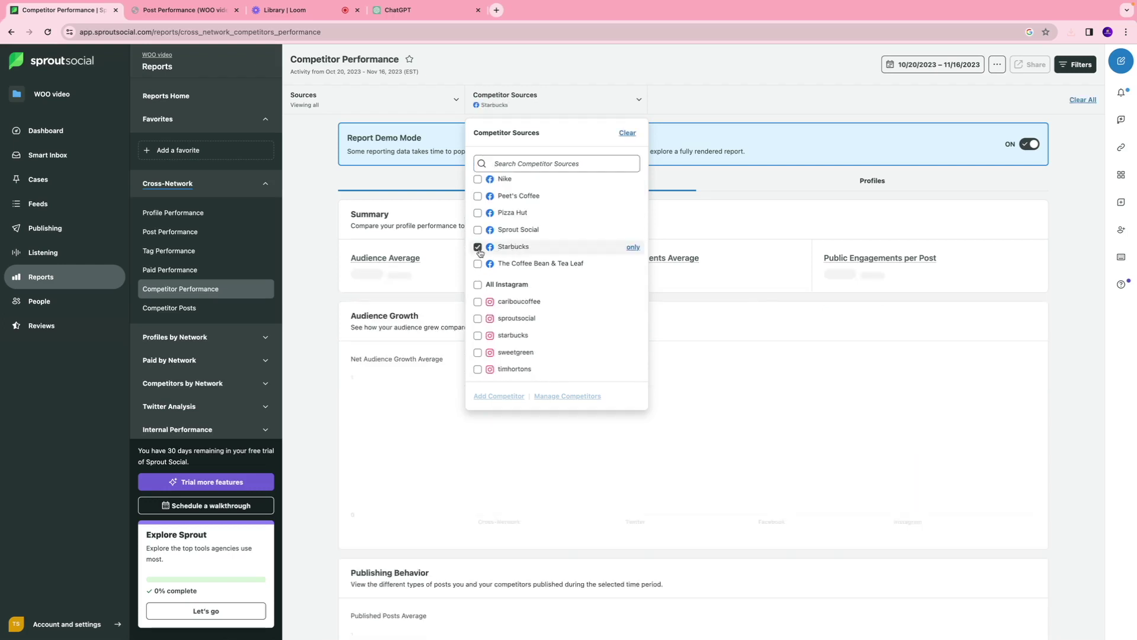
{"action": "left_click", "coordinate": [315, 212]}
Expand the Top Posts section to show the top 12 competitor posts
{"action": "scroll", "coordinate": [324, 222], "scroll_direction": "down", "scroll_amount": 15}
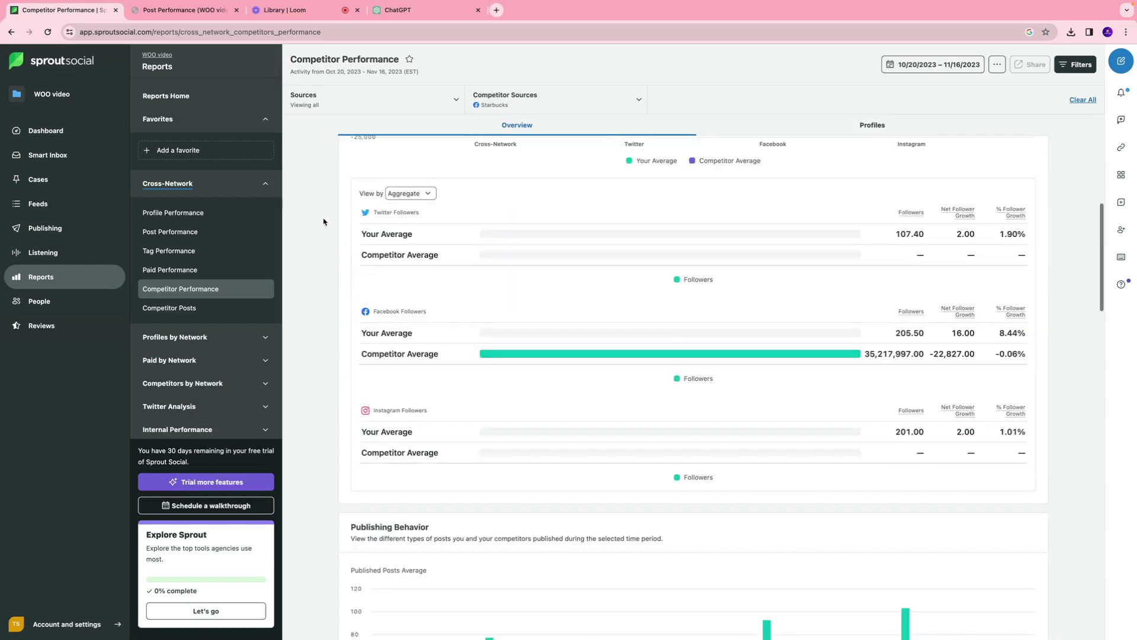
{"action": "scroll", "coordinate": [323, 222], "scroll_direction": "down", "scroll_amount": 12}
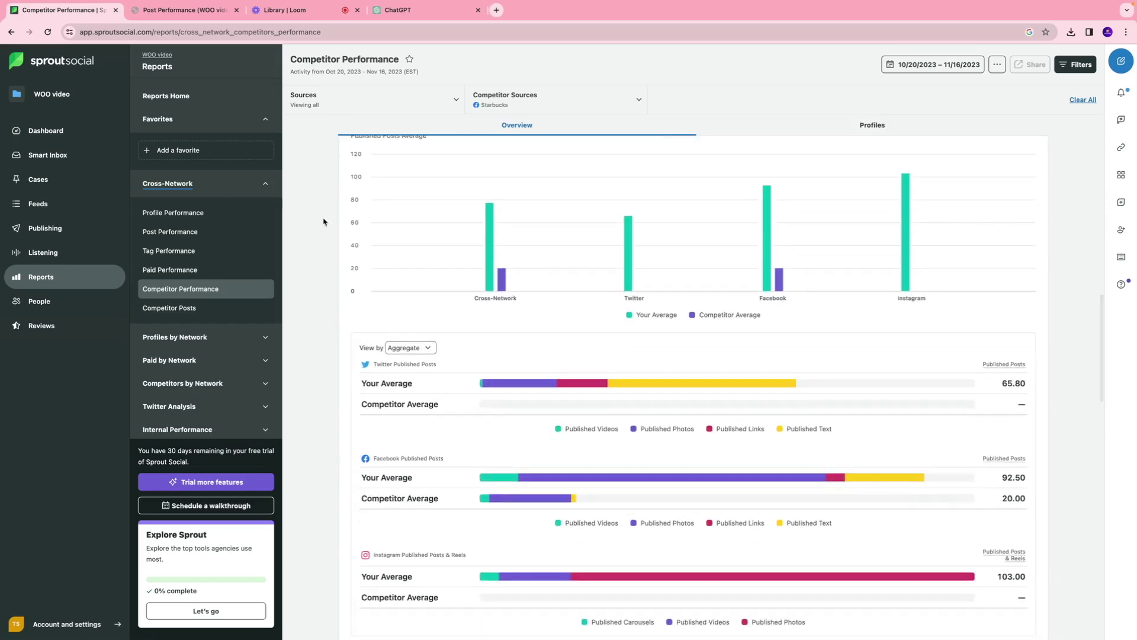
{"action": "scroll", "coordinate": [324, 221], "scroll_direction": "up", "scroll_amount": 1}
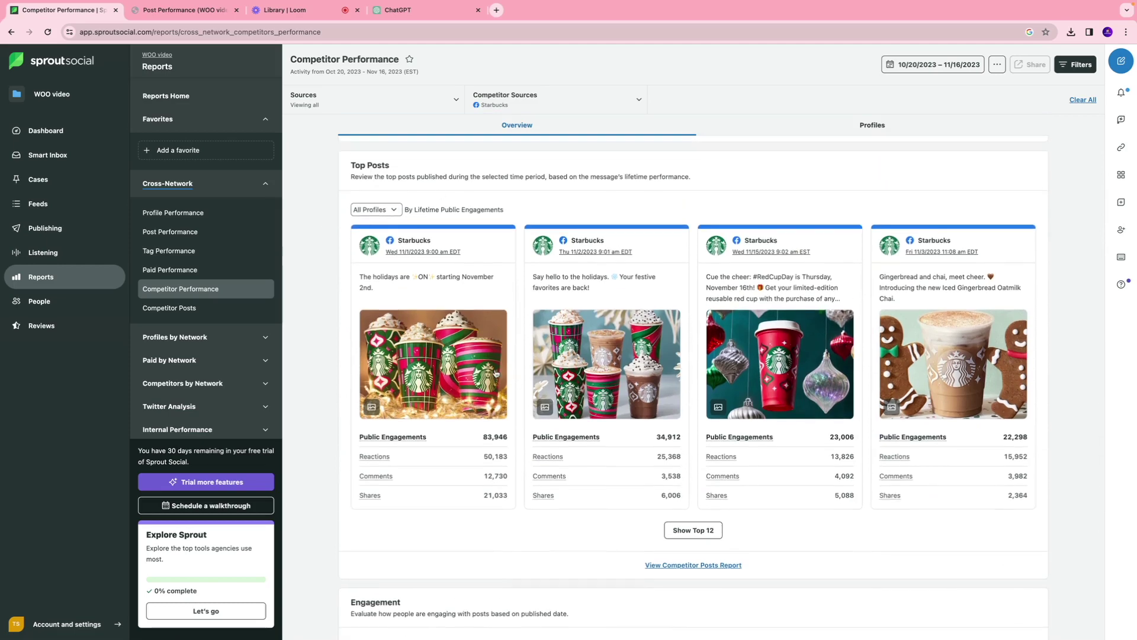
{"action": "scroll", "coordinate": [495, 372], "scroll_direction": "down", "scroll_amount": 1}
{"action": "left_click", "coordinate": [704, 465]}
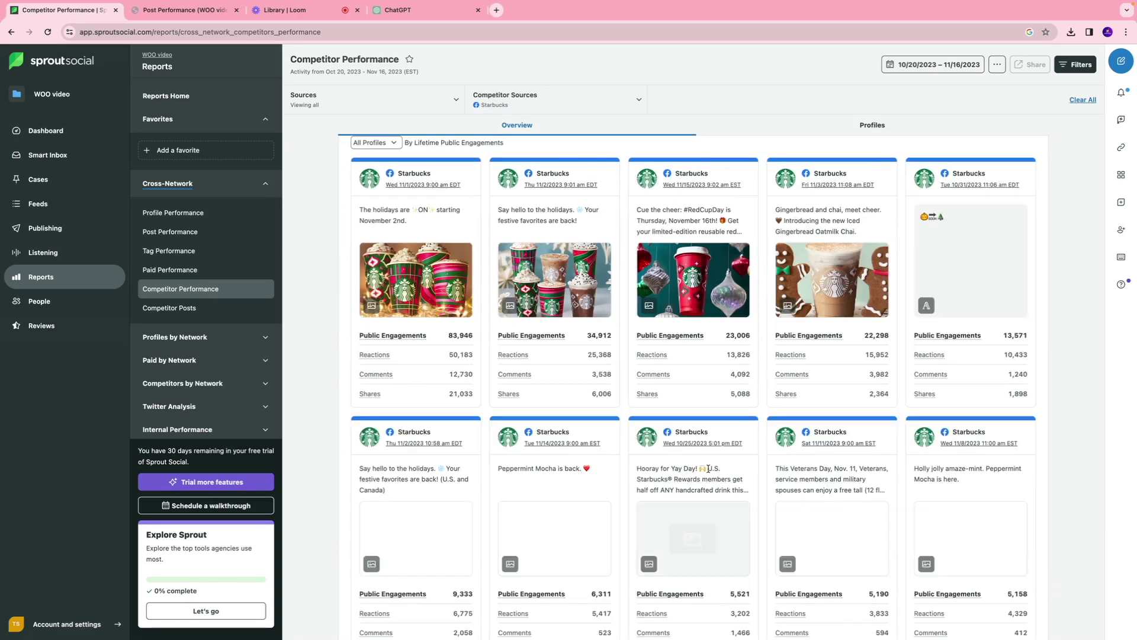
{"action": "scroll", "coordinate": [708, 468], "scroll_direction": "down", "scroll_amount": 8}
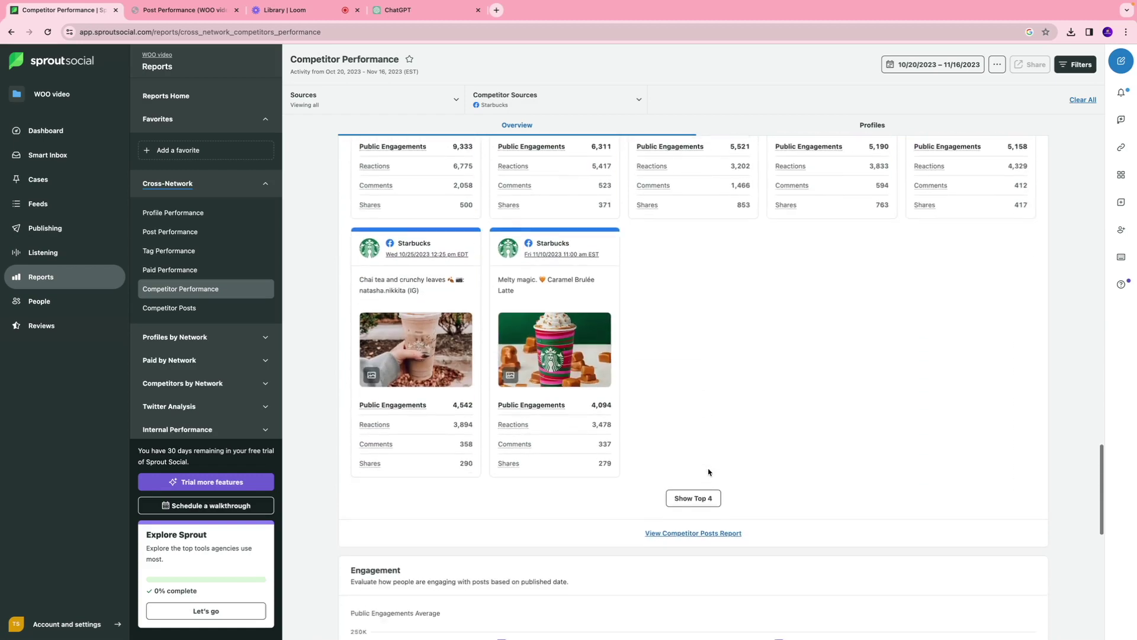
{"action": "scroll", "coordinate": [709, 472], "scroll_direction": "up", "scroll_amount": 9}
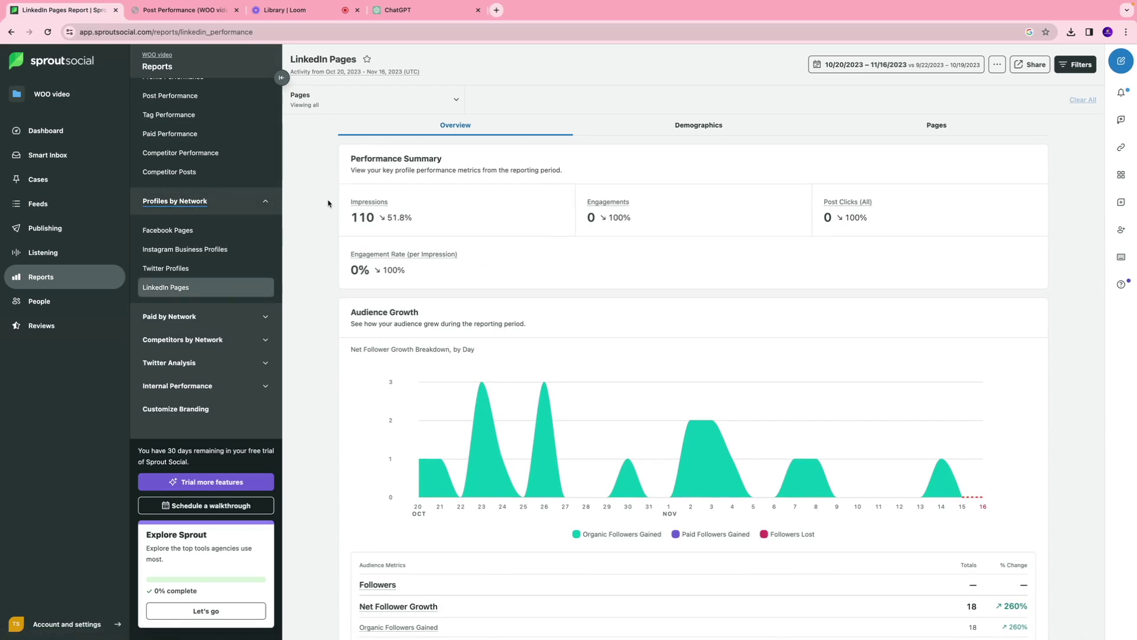
Check the LinkedIn report's preset periods, keep the last 28 days, and scroll through it
{"action": "left_click", "coordinate": [873, 67]}
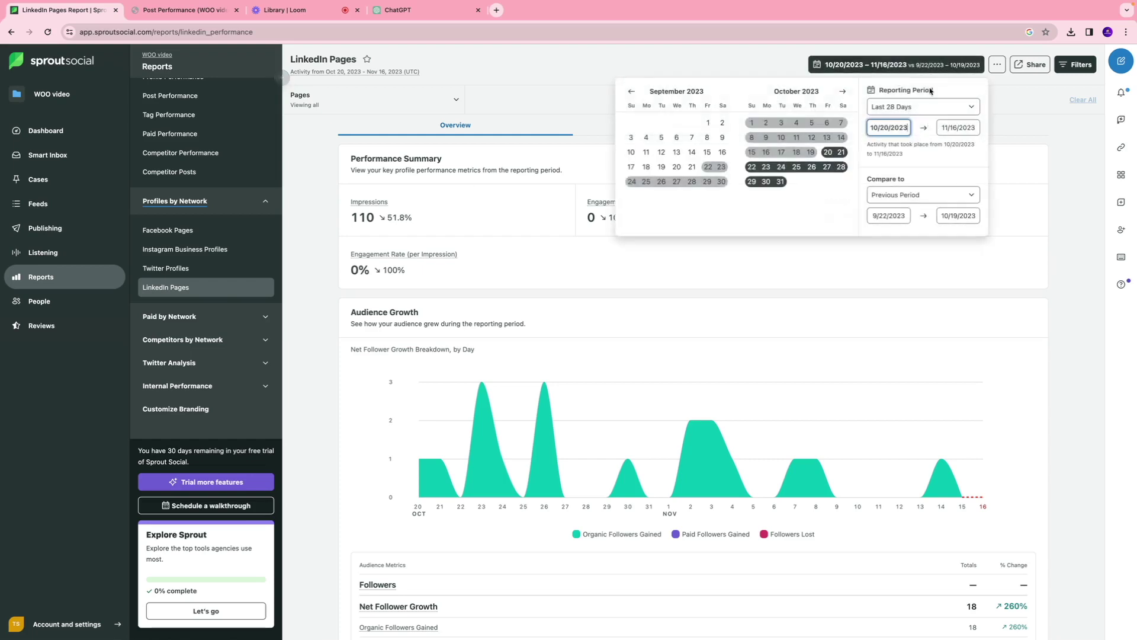
{"action": "left_click", "coordinate": [919, 107]}
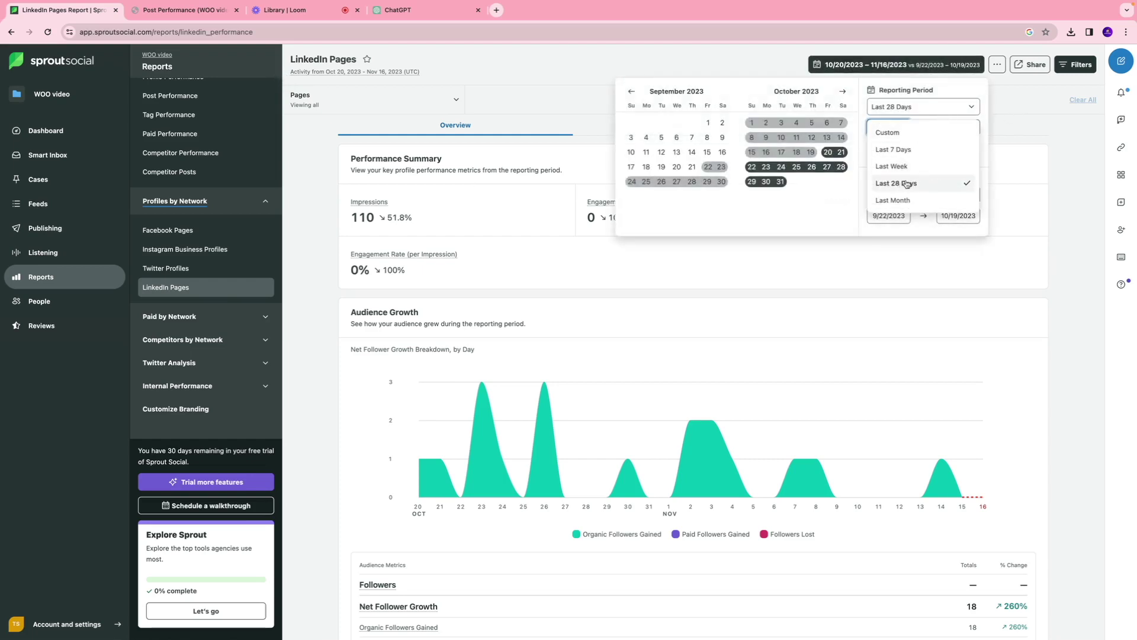
{"action": "left_click", "coordinate": [1065, 119]}
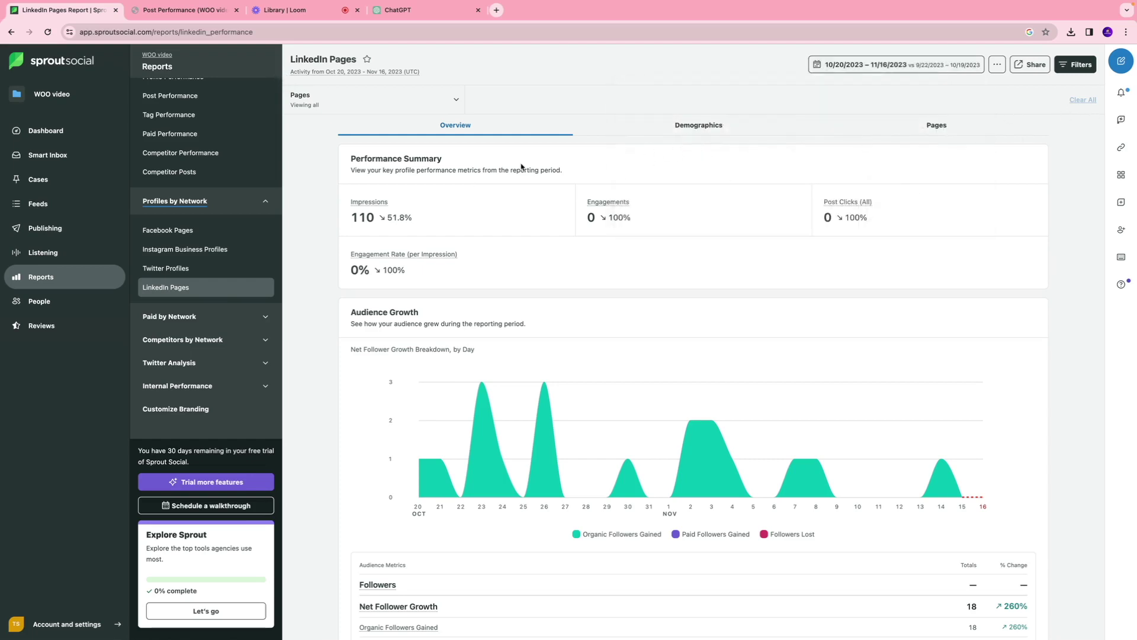
{"action": "scroll", "coordinate": [522, 167], "scroll_direction": "down", "scroll_amount": 1}
{"action": "scroll", "coordinate": [520, 163], "scroll_direction": "up", "scroll_amount": 1}
{"action": "scroll", "coordinate": [415, 273], "scroll_direction": "down", "scroll_amount": 10}
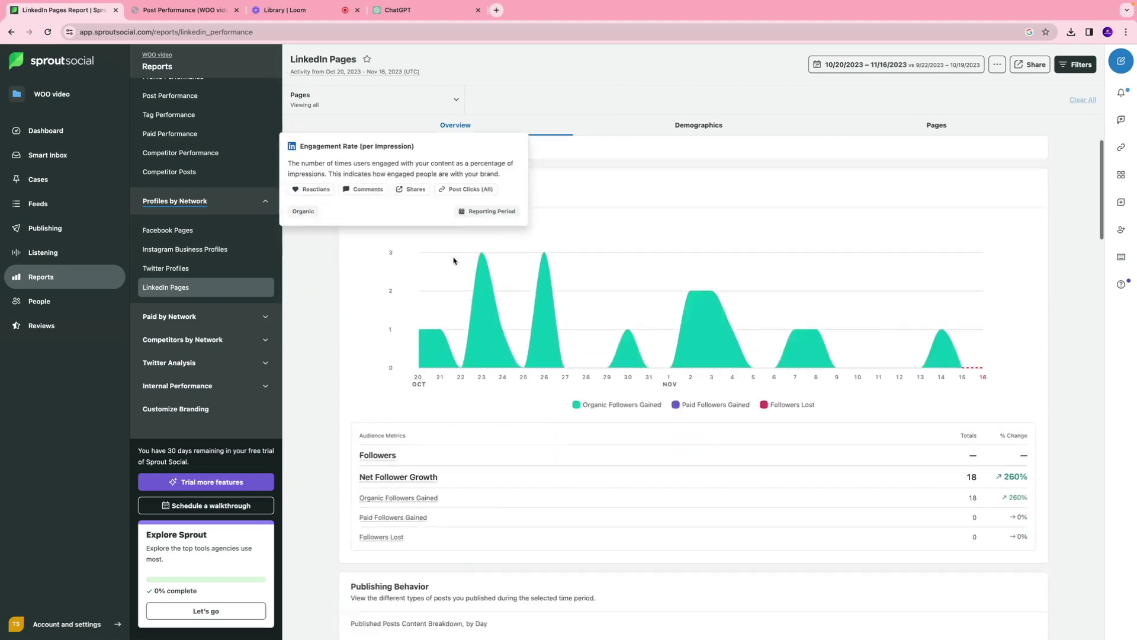
{"action": "scroll", "coordinate": [454, 260], "scroll_direction": "down", "scroll_amount": 4}
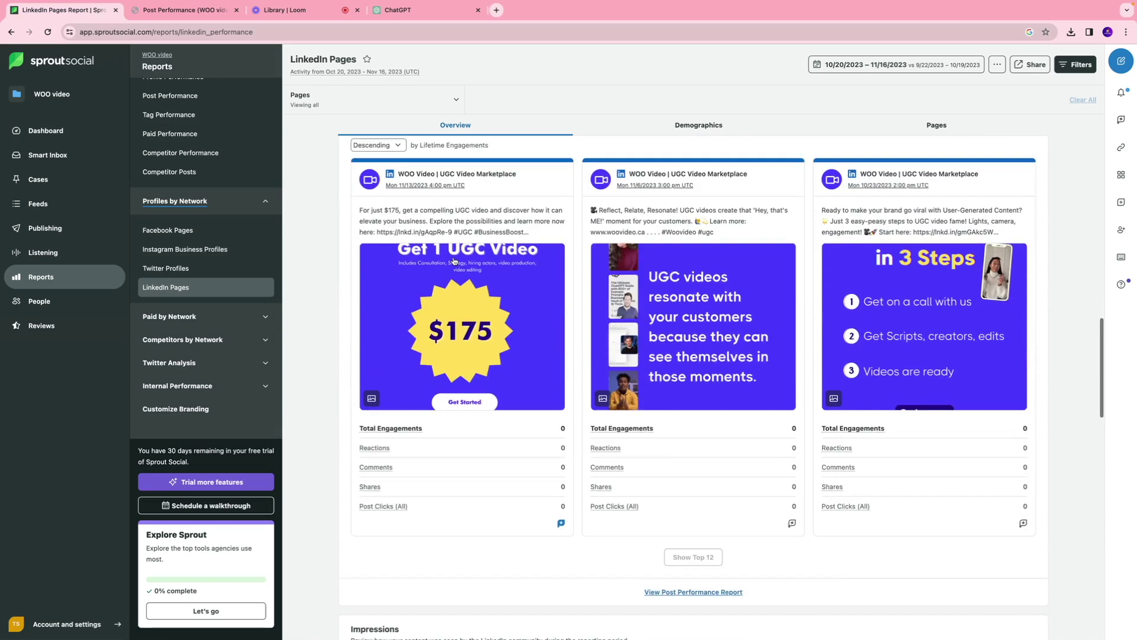
{"action": "scroll", "coordinate": [452, 330], "scroll_direction": "down", "scroll_amount": 4}
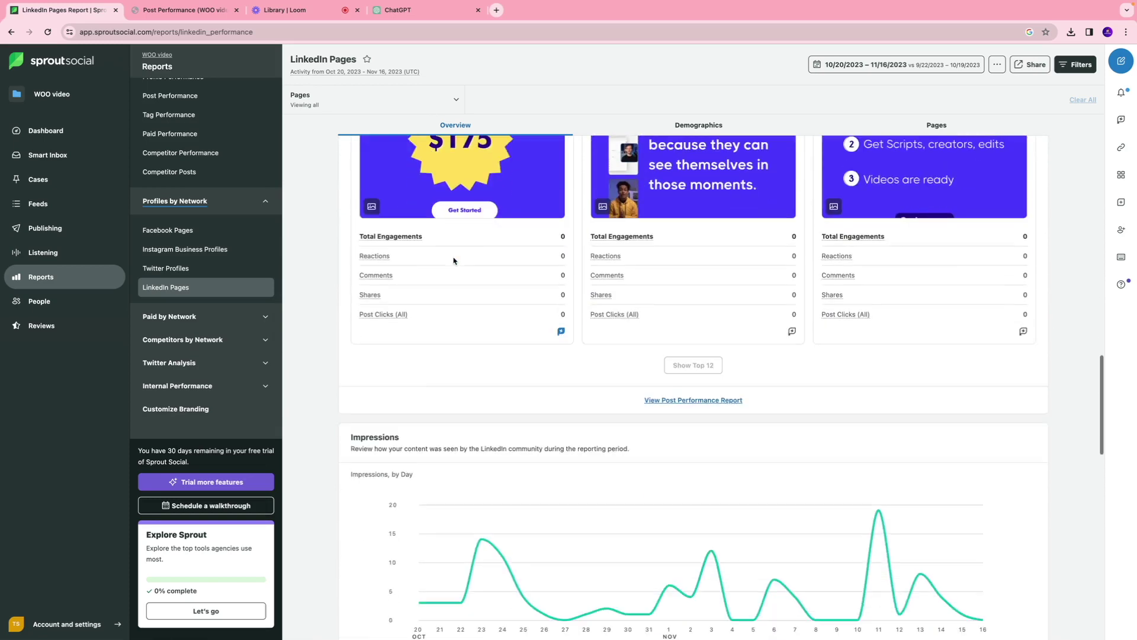
{"action": "scroll", "coordinate": [691, 134], "scroll_direction": "up", "scroll_amount": 20}
View the LinkedIn audience demographics and page metrics, then go to the Listening home page
{"action": "left_click", "coordinate": [691, 133]}
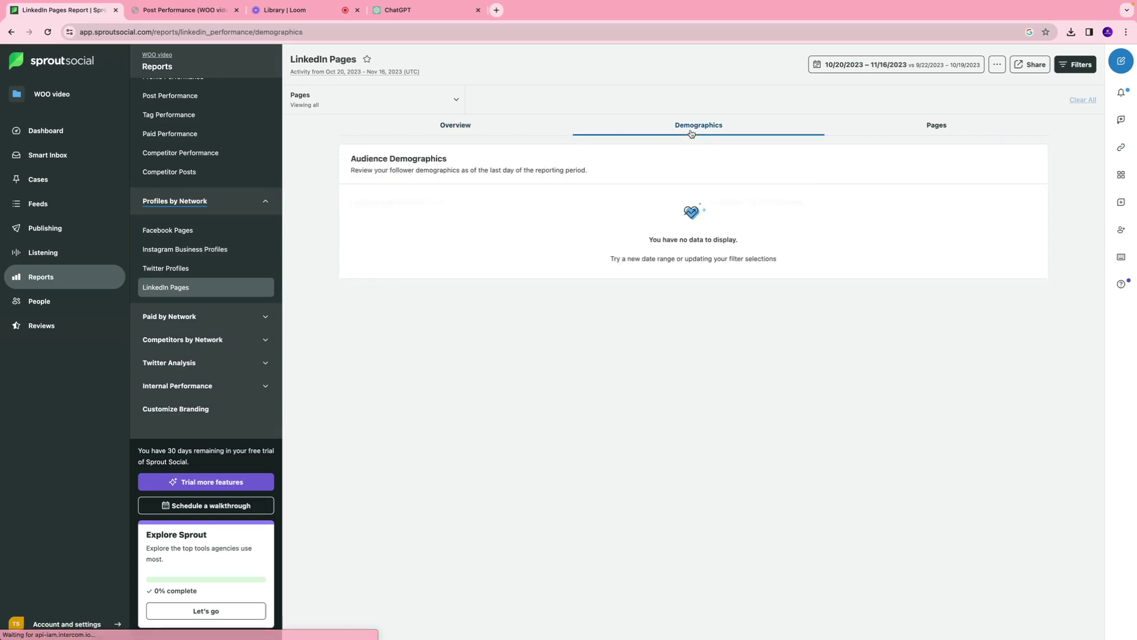
{"action": "left_click", "coordinate": [935, 134]}
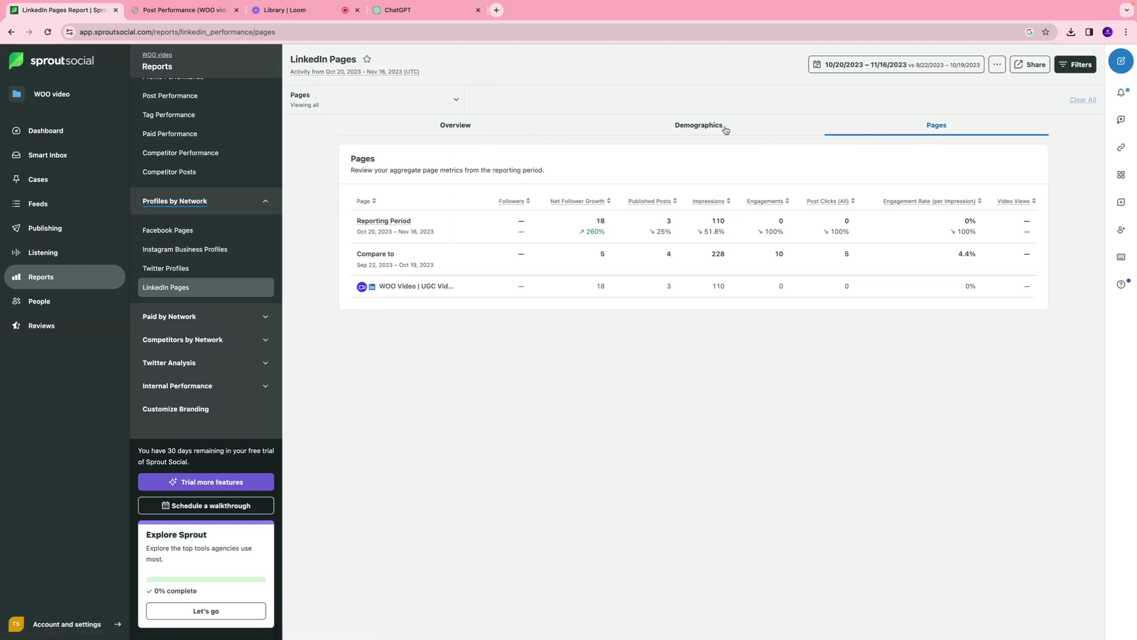
{"action": "left_click", "coordinate": [39, 301]}
{"action": "left_click", "coordinate": [42, 252]}
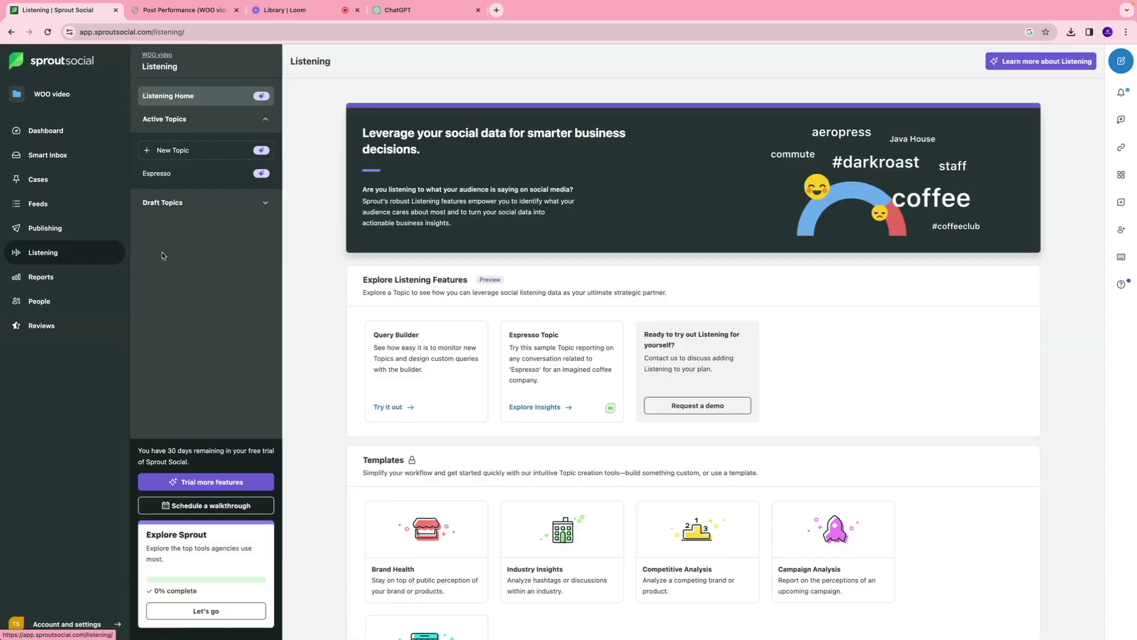
Start a new listening topic titled UGC Video
{"action": "scroll", "coordinate": [317, 255], "scroll_direction": "down", "scroll_amount": 3}
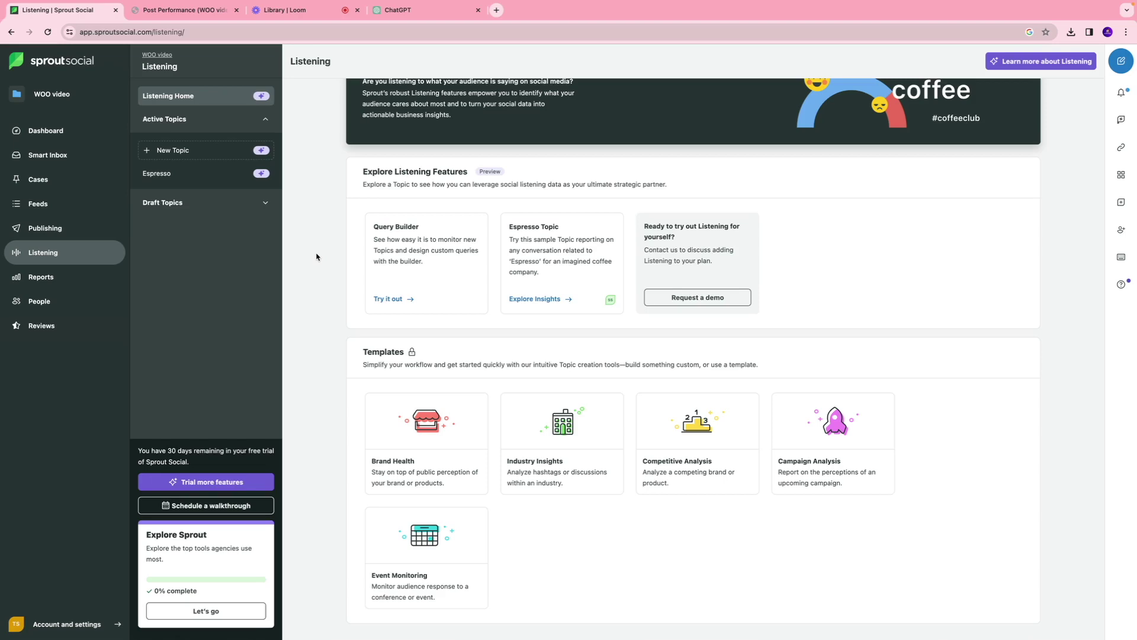
{"action": "scroll", "coordinate": [316, 256], "scroll_direction": "up", "scroll_amount": 2}
{"action": "left_click", "coordinate": [171, 150]}
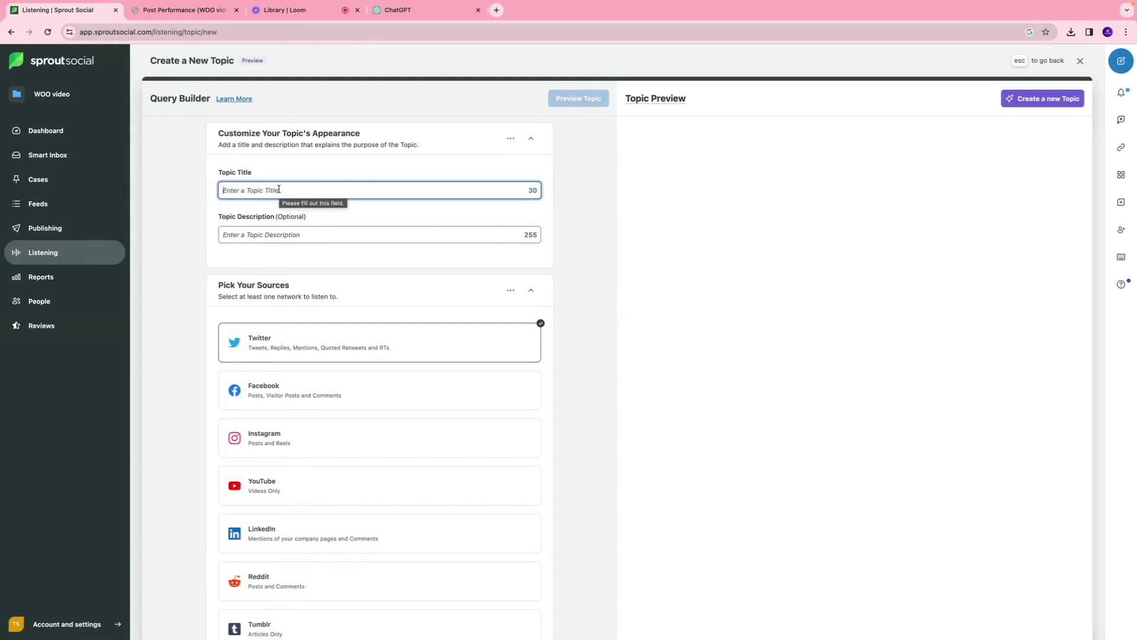
{"action": "type", "text": "UGC Video"}
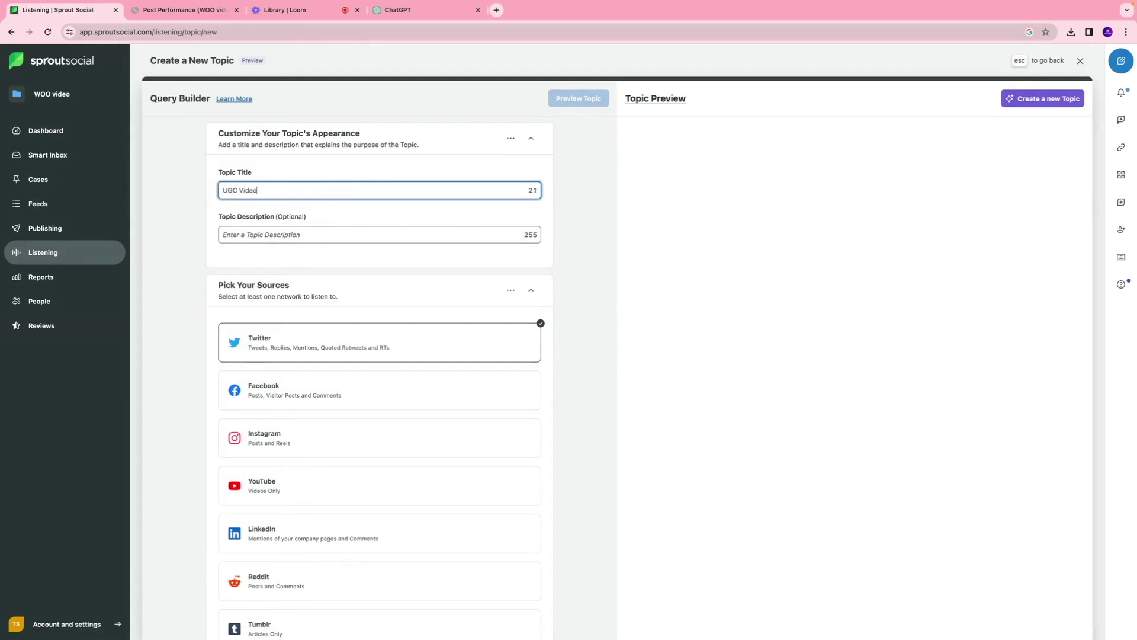
{"action": "left_click", "coordinate": [336, 237]}
Add LinkedIn as a source, listening to the WOO Video | UGC Video Marketplace page
{"action": "scroll", "coordinate": [355, 230], "scroll_direction": "down", "scroll_amount": 3}
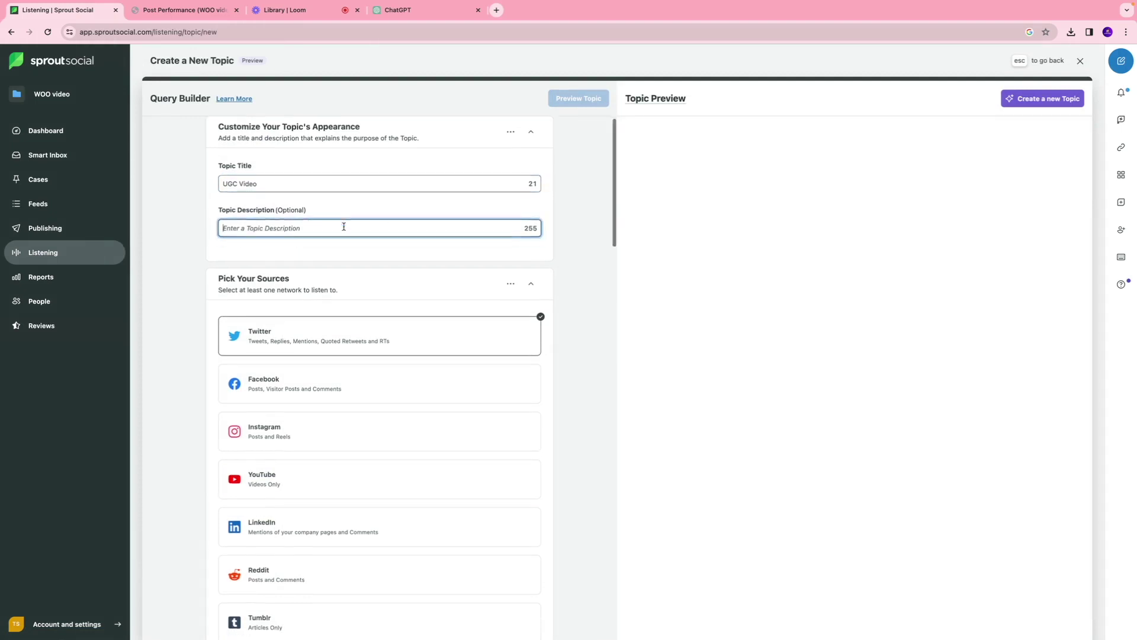
{"action": "left_click", "coordinate": [312, 414]}
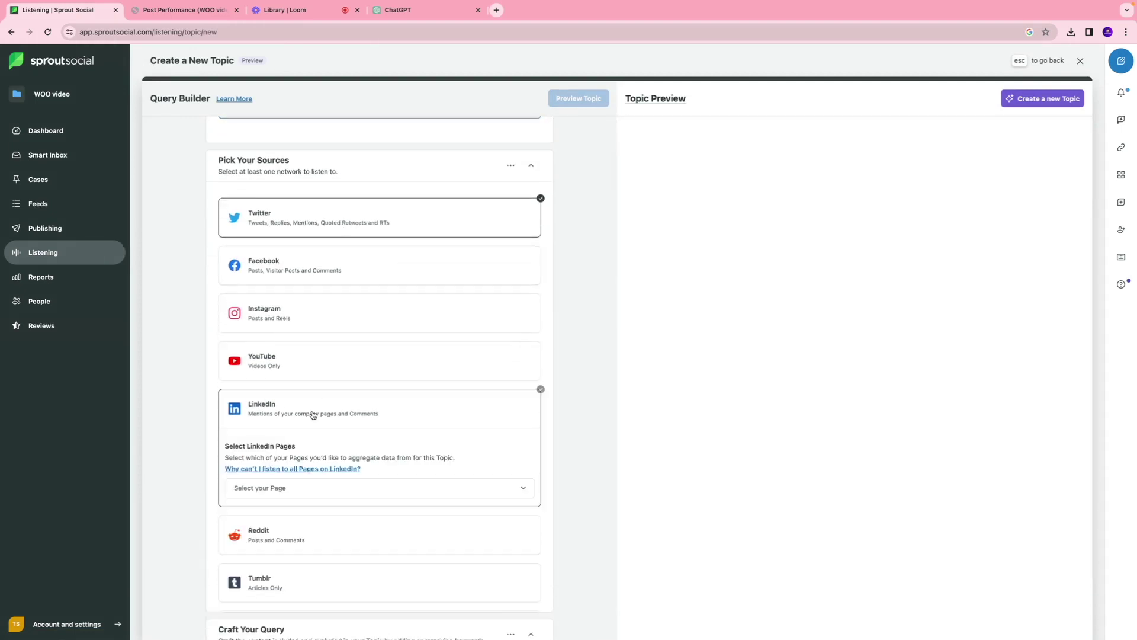
{"action": "scroll", "coordinate": [313, 415], "scroll_direction": "down", "scroll_amount": 3}
{"action": "left_click", "coordinate": [307, 362]}
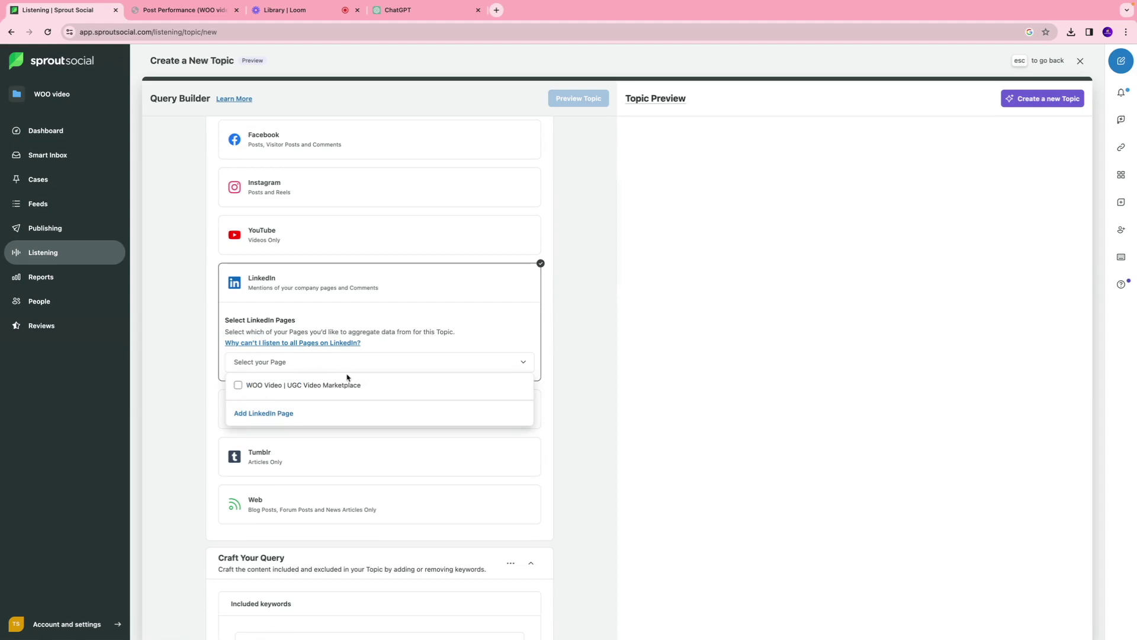
{"action": "left_click", "coordinate": [318, 386]}
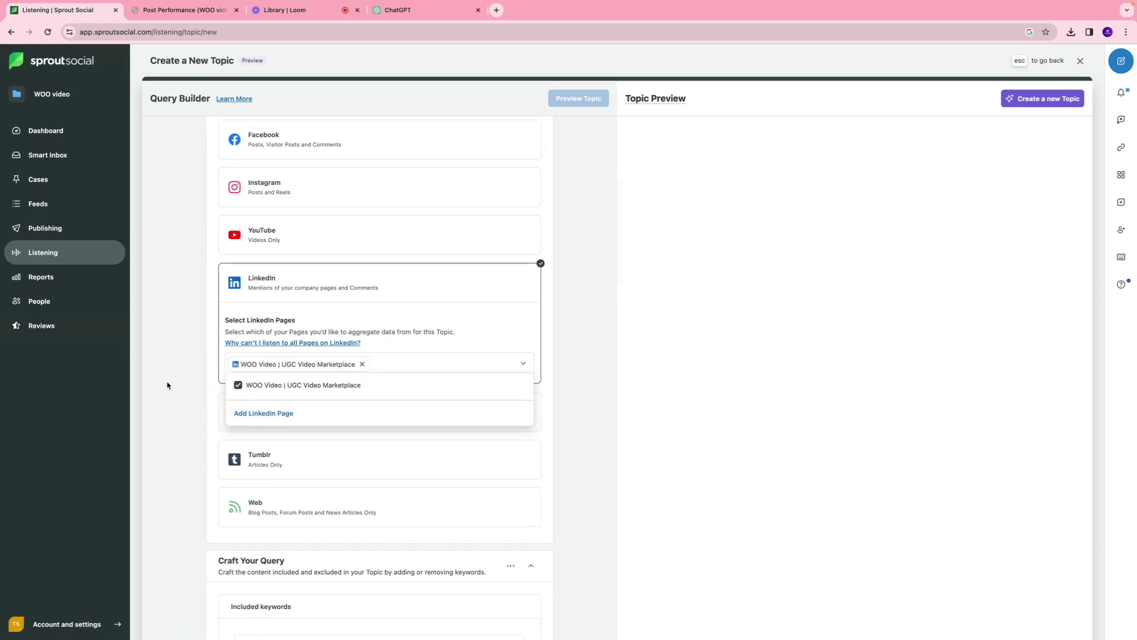
{"action": "left_click", "coordinate": [190, 385]}
{"action": "scroll", "coordinate": [190, 385], "scroll_direction": "down", "scroll_amount": 10}
{"action": "scroll", "coordinate": [358, 145], "scroll_direction": "up", "scroll_amount": 2}
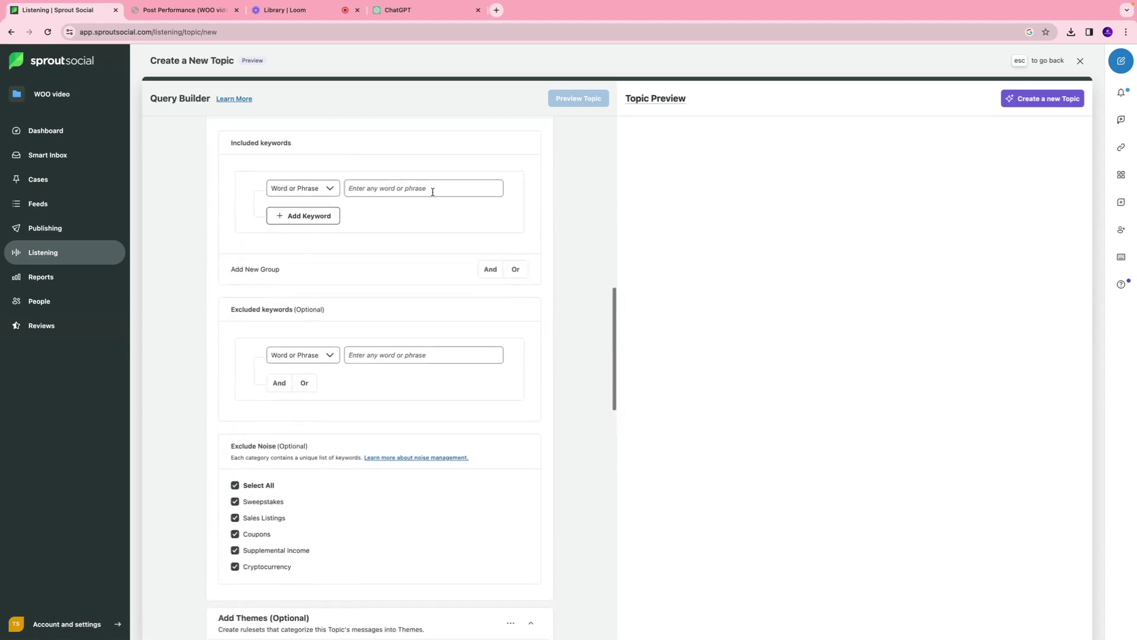
Include keyword UGC Video plus Video sharing, User-generated content and Social media content
{"action": "left_click", "coordinate": [390, 189]}
{"action": "type", "text": "UGC Video"}
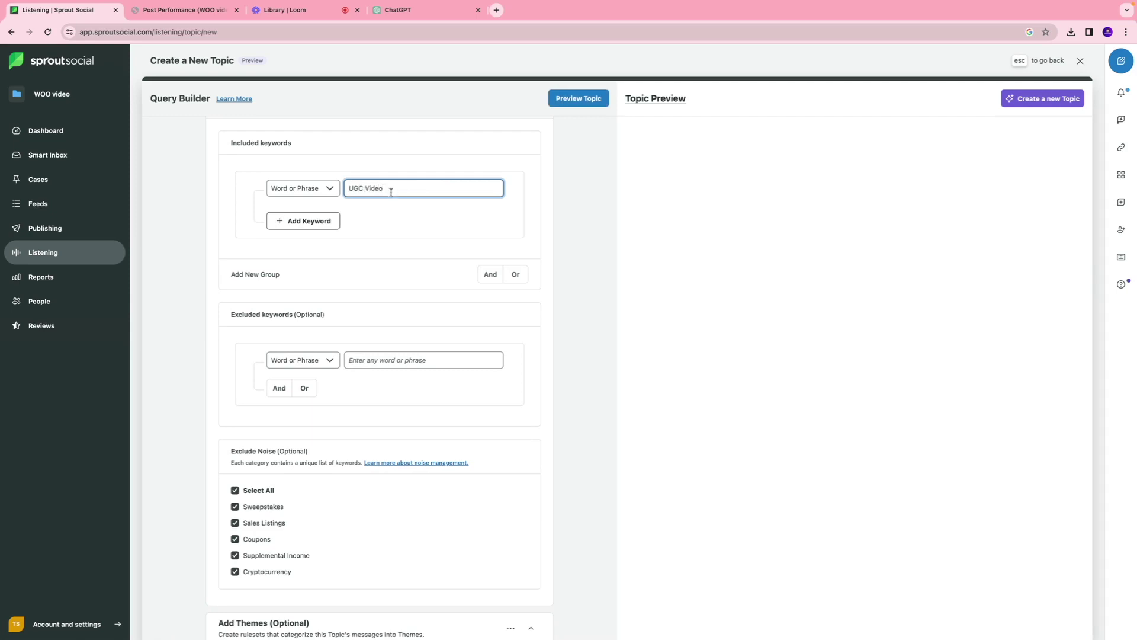
{"action": "left_click", "coordinate": [320, 219]}
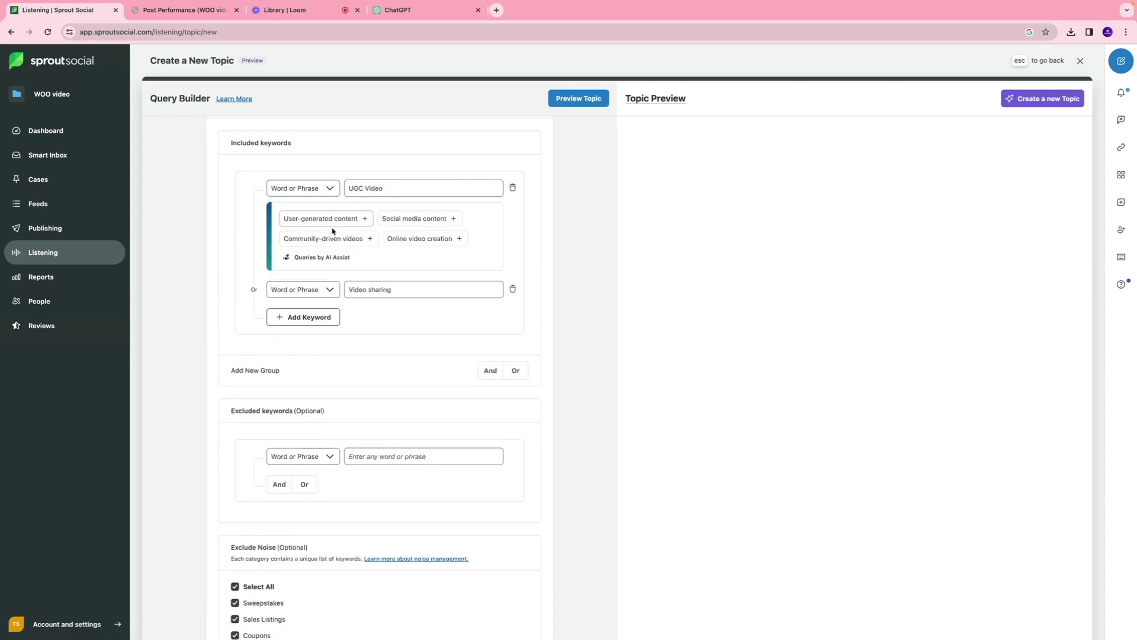
{"action": "left_click", "coordinate": [332, 219]}
{"action": "left_click", "coordinate": [334, 226]}
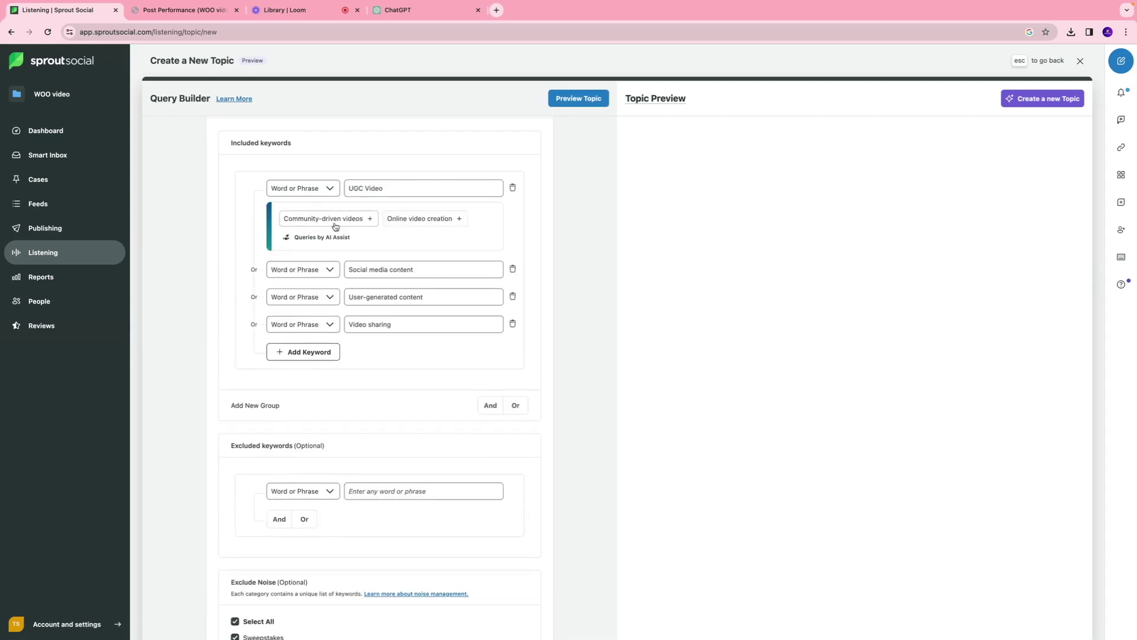
Review the rest of the topic settings and preview the posts it would collect
{"action": "scroll", "coordinate": [292, 271], "scroll_direction": "down", "scroll_amount": 4}
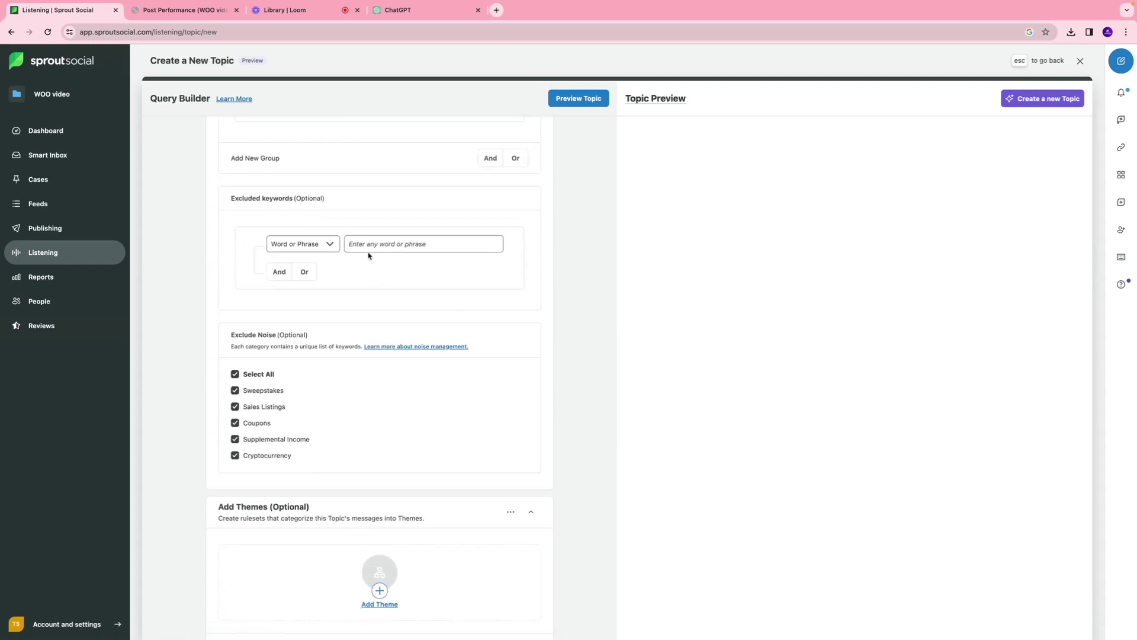
{"action": "scroll", "coordinate": [368, 256], "scroll_direction": "down", "scroll_amount": 7}
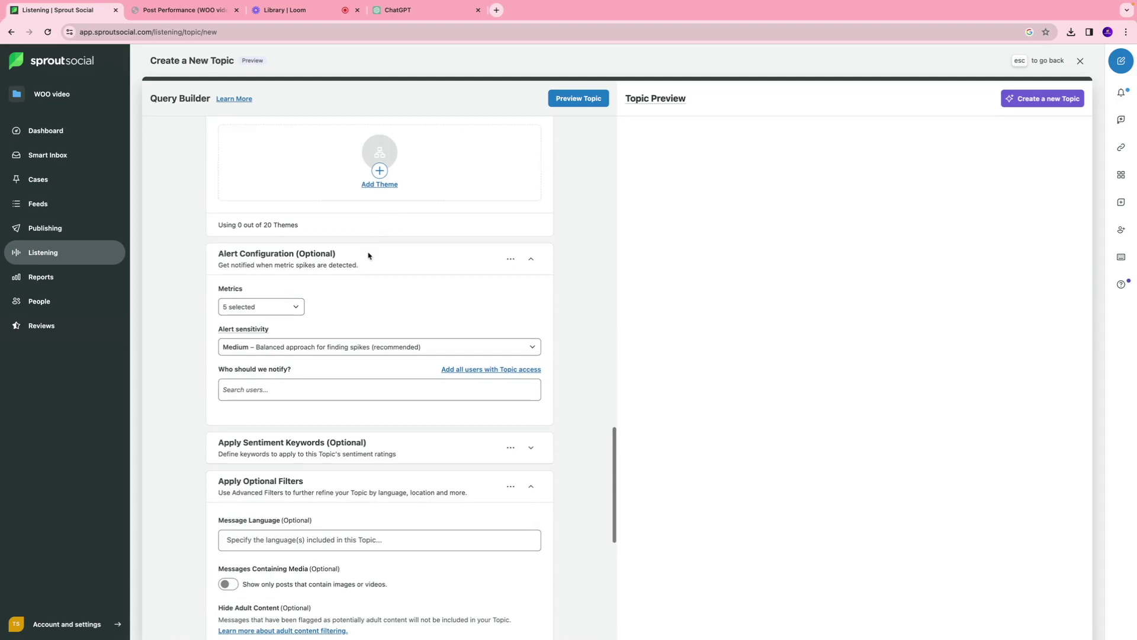
{"action": "scroll", "coordinate": [368, 256], "scroll_direction": "down", "scroll_amount": 7}
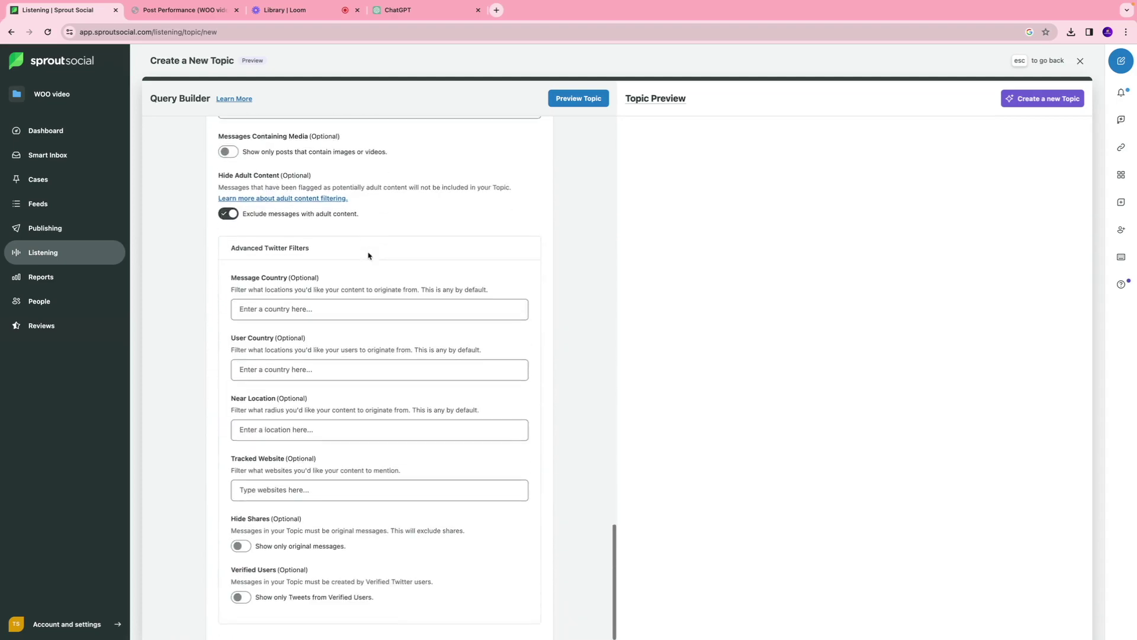
{"action": "scroll", "coordinate": [342, 250], "scroll_direction": "up", "scroll_amount": 12}
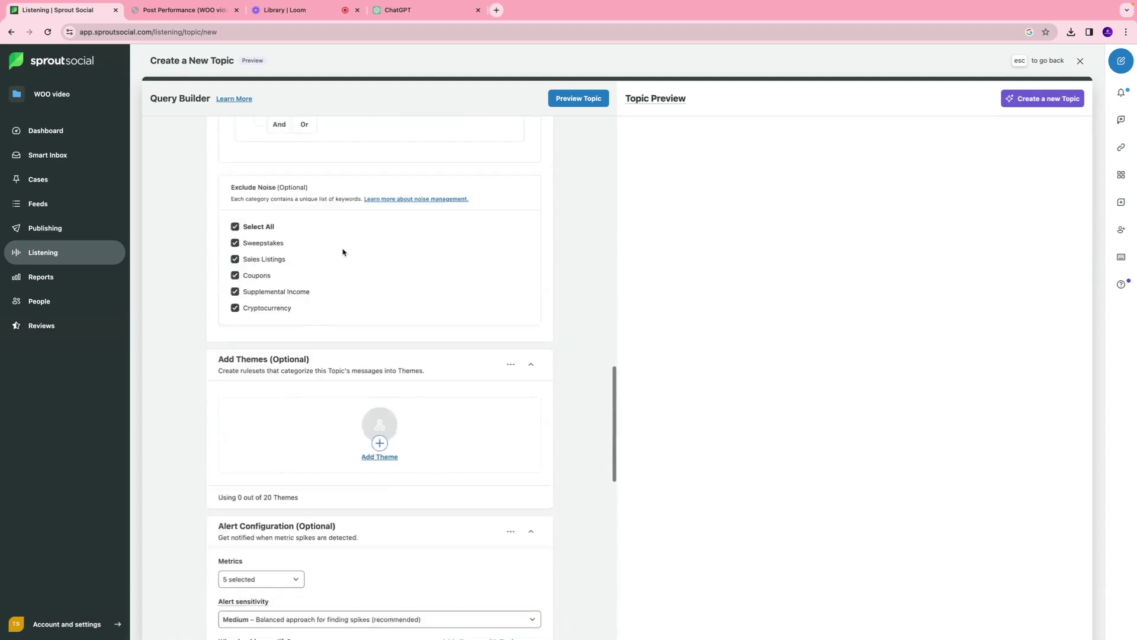
{"action": "left_click", "coordinate": [579, 104]}
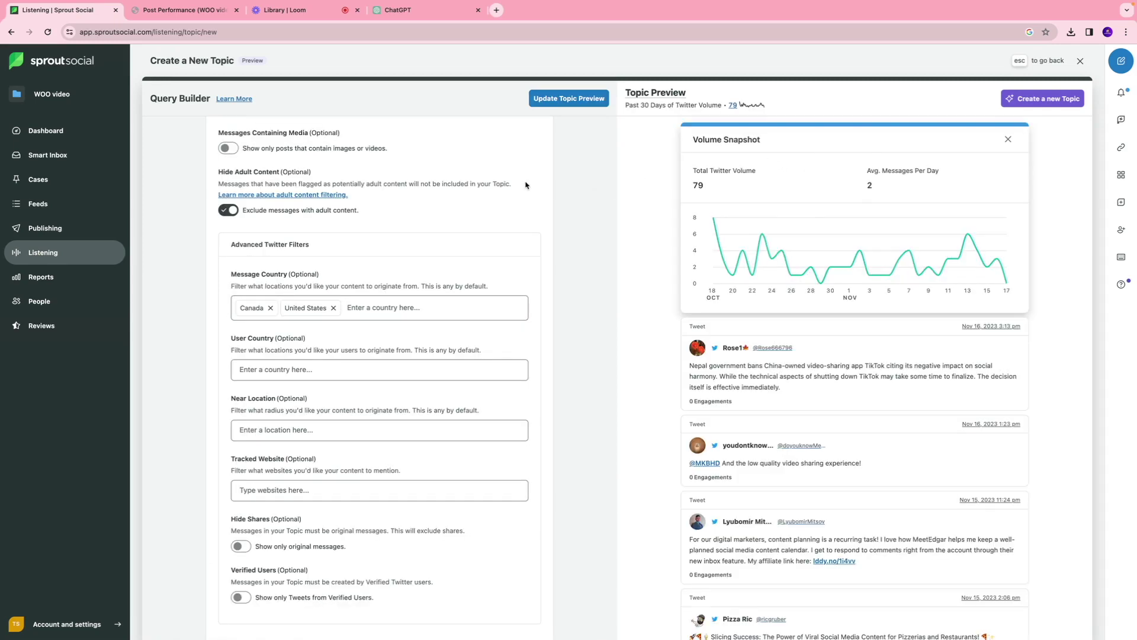
Scroll through the 79 previewed tweets and back up to the Volume Snapshot
{"action": "scroll", "coordinate": [789, 193], "scroll_direction": "down", "scroll_amount": 7}
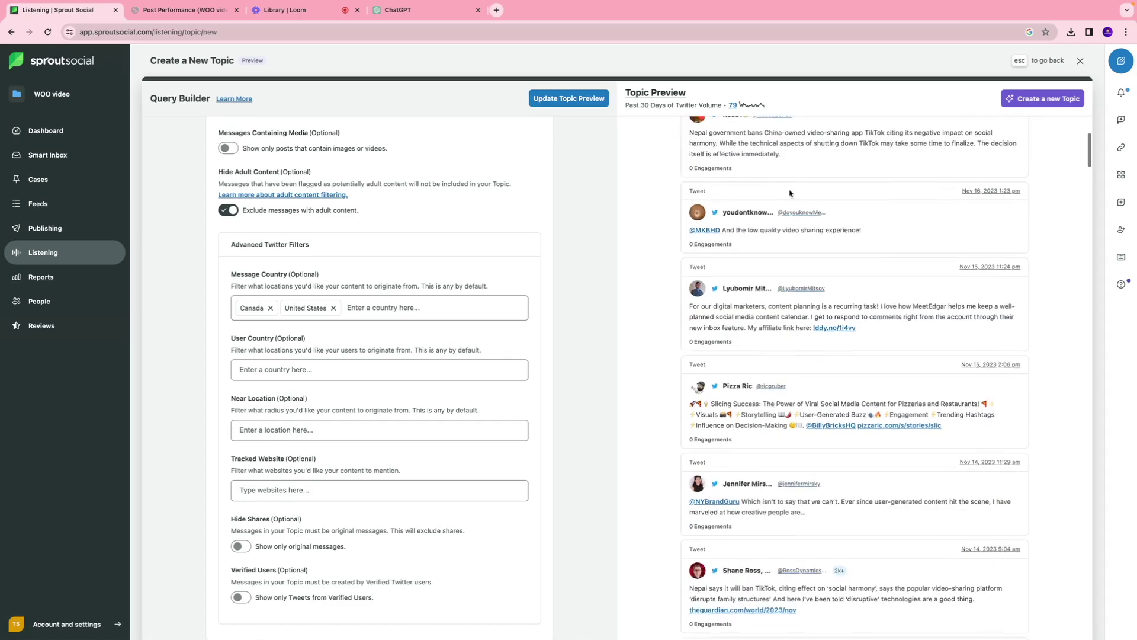
{"action": "scroll", "coordinate": [790, 193], "scroll_direction": "down", "scroll_amount": 10}
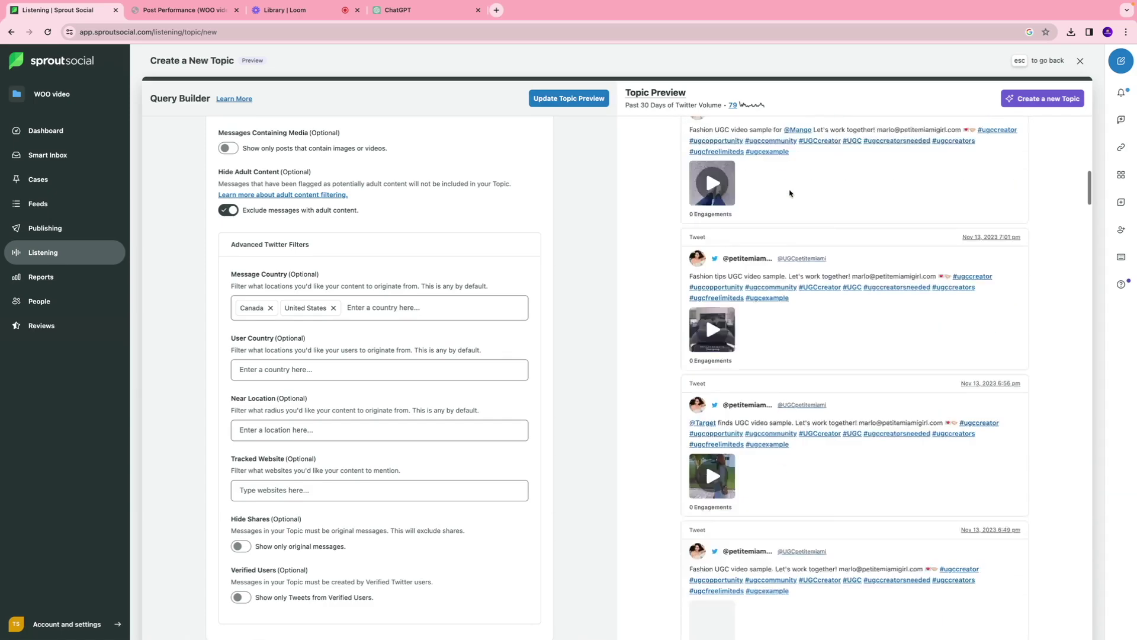
{"action": "scroll", "coordinate": [790, 193], "scroll_direction": "up", "scroll_amount": 15}
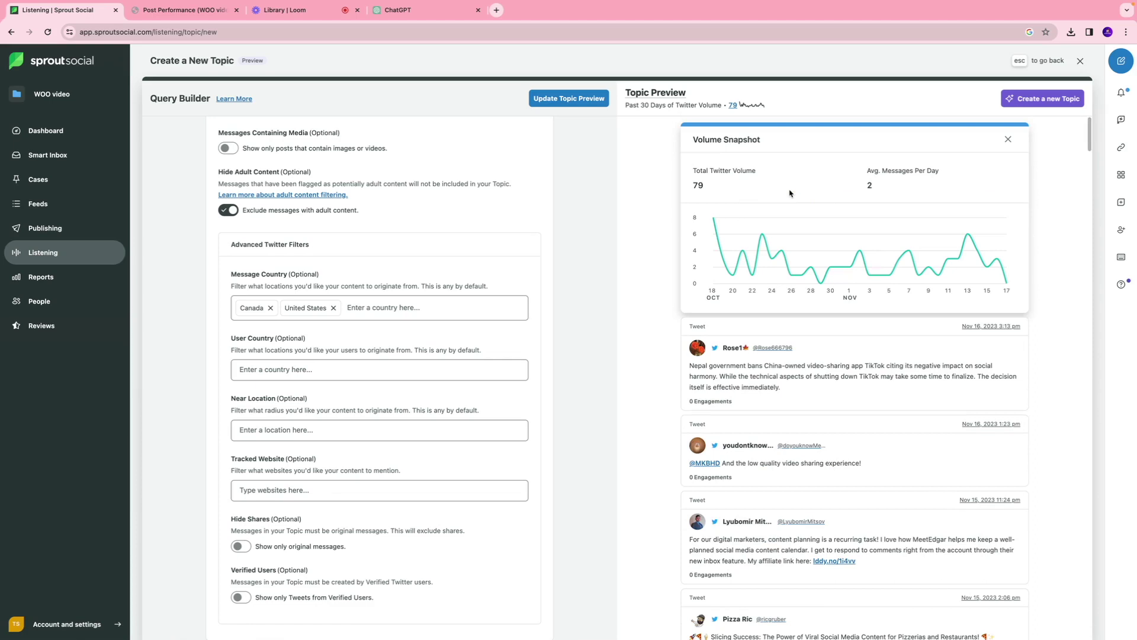
Discard the unsaved UGC Video topic and open the Post Performance report
{"action": "left_click", "coordinate": [1081, 62]}
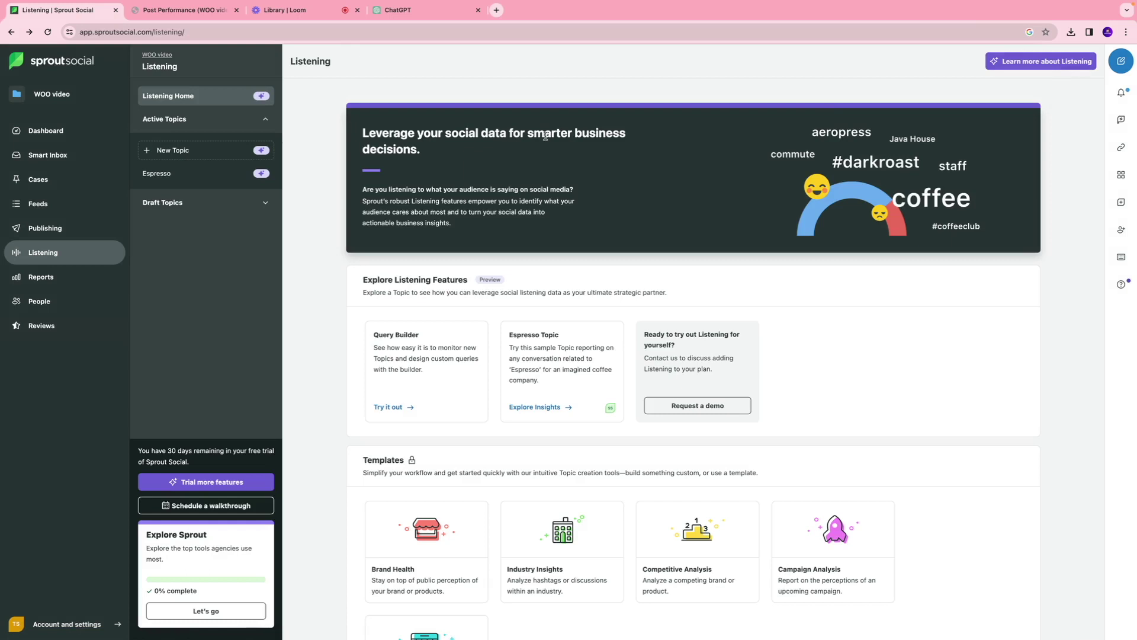
{"action": "left_click", "coordinate": [41, 277]}
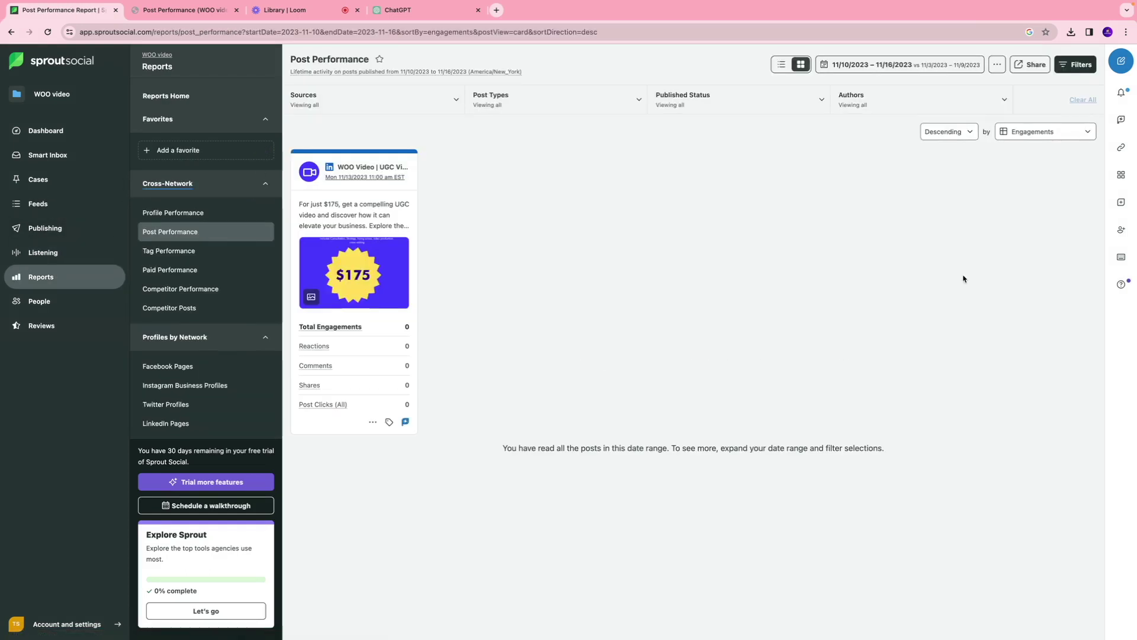